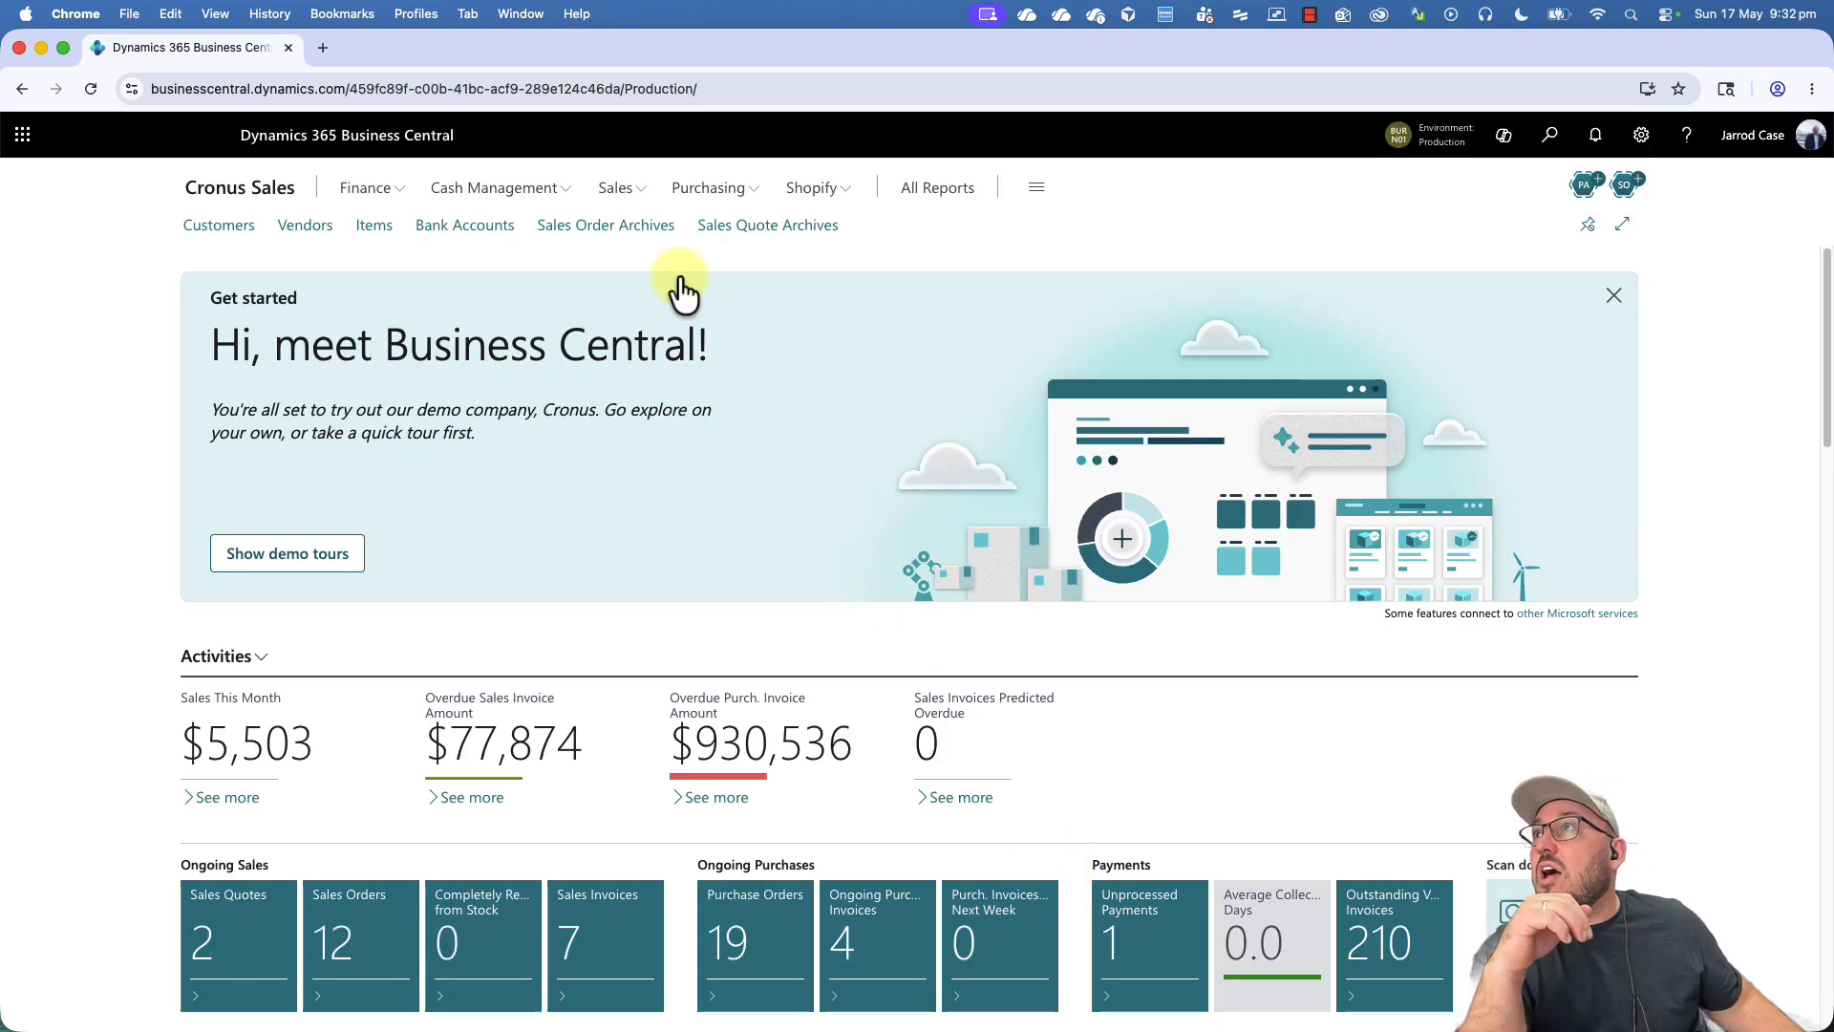
- Open the Sales Orders list and create a new sales order
click(623, 191)
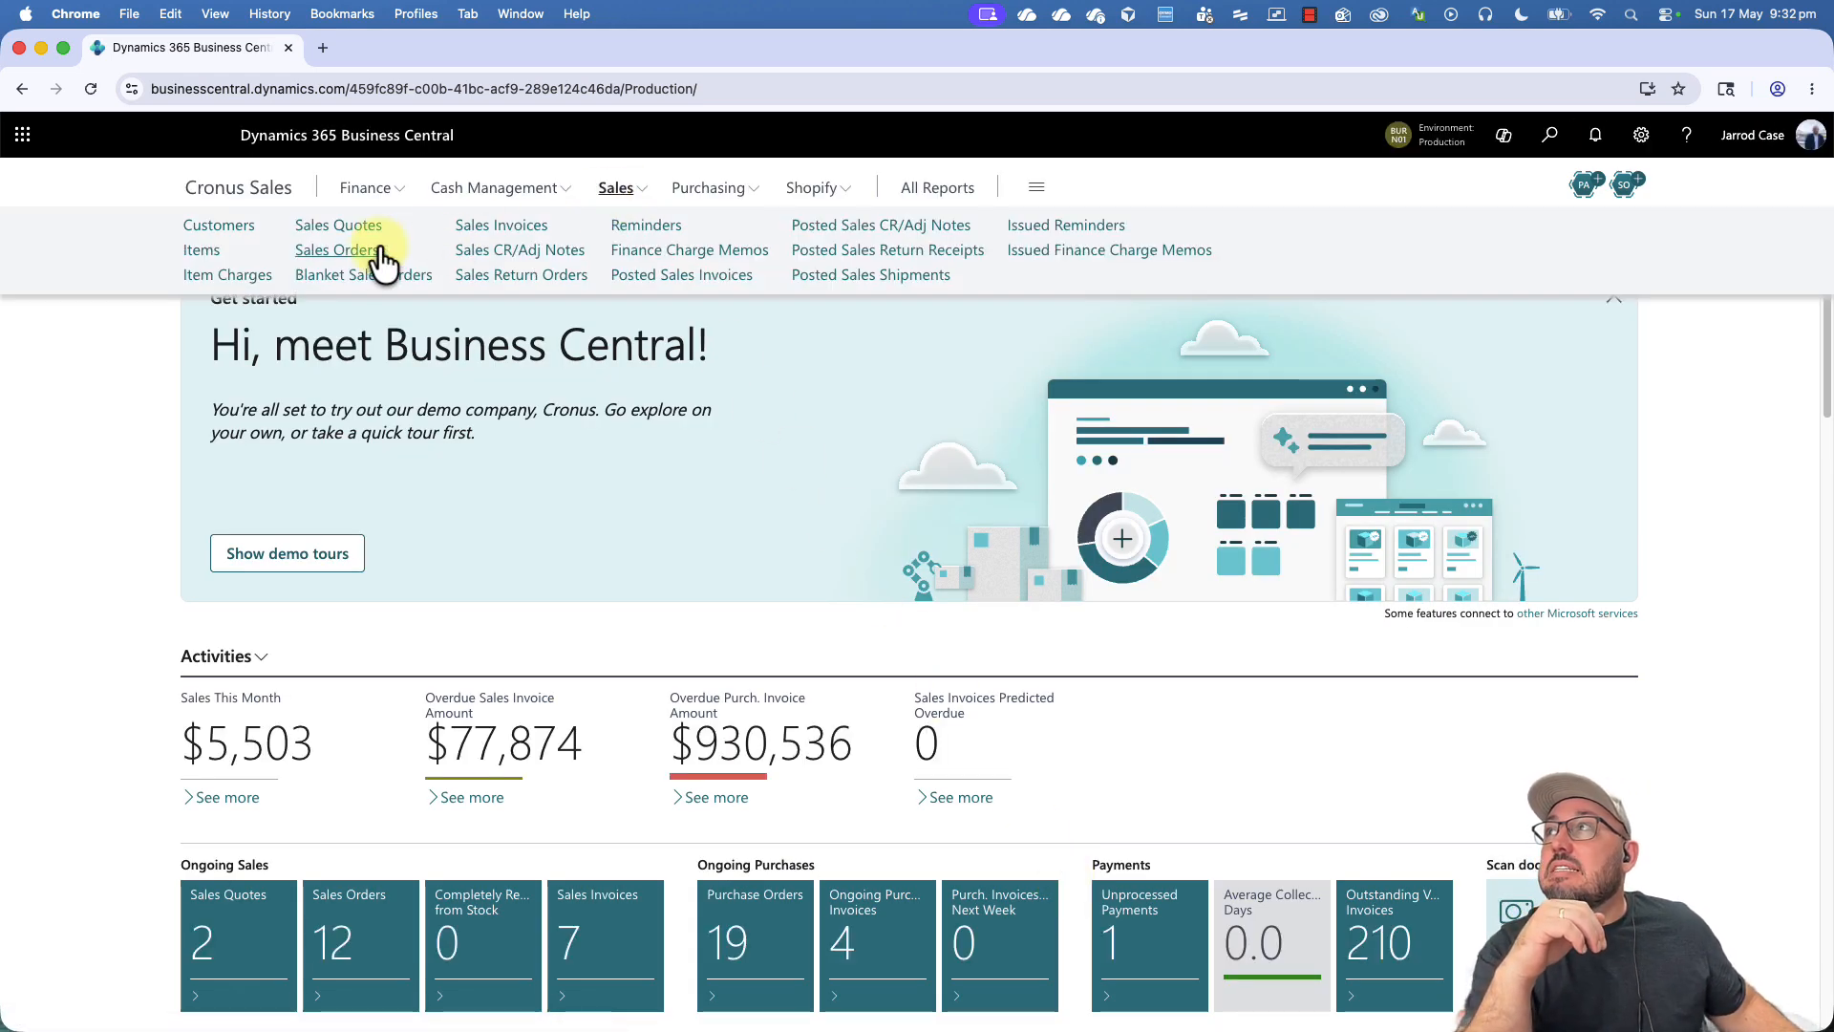
click(339, 251)
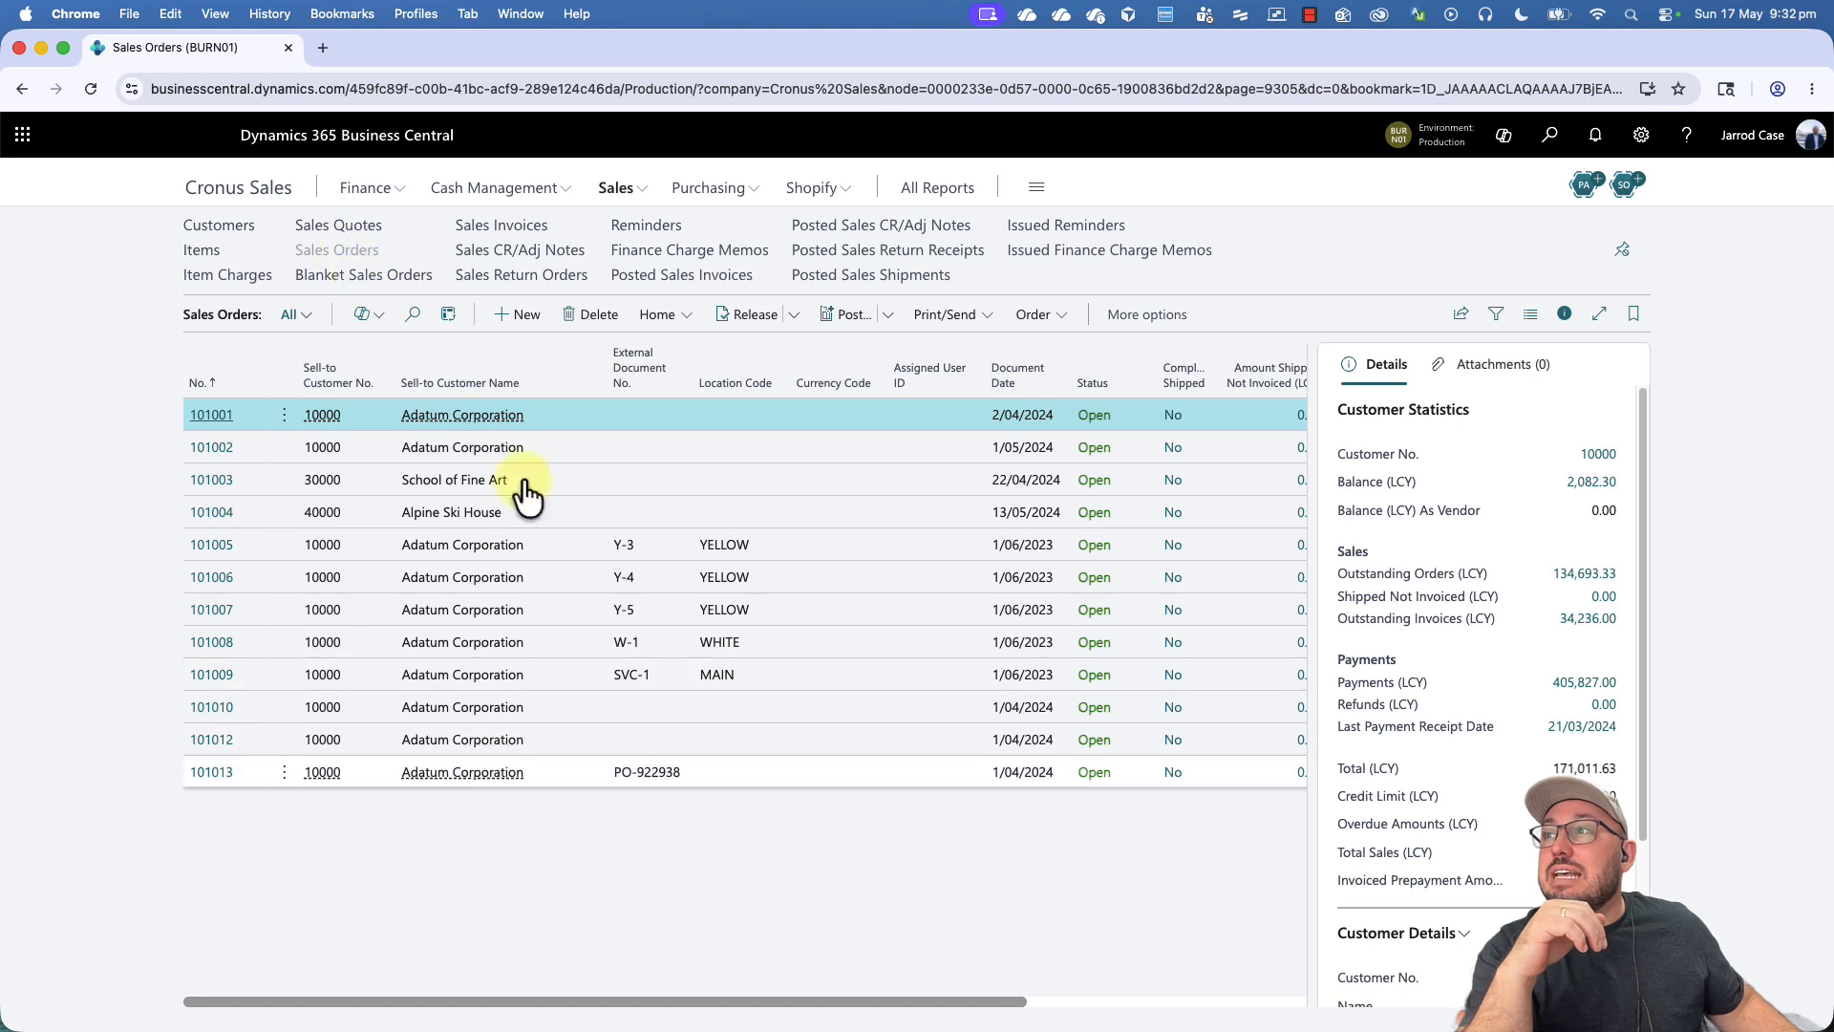
click(757, 779)
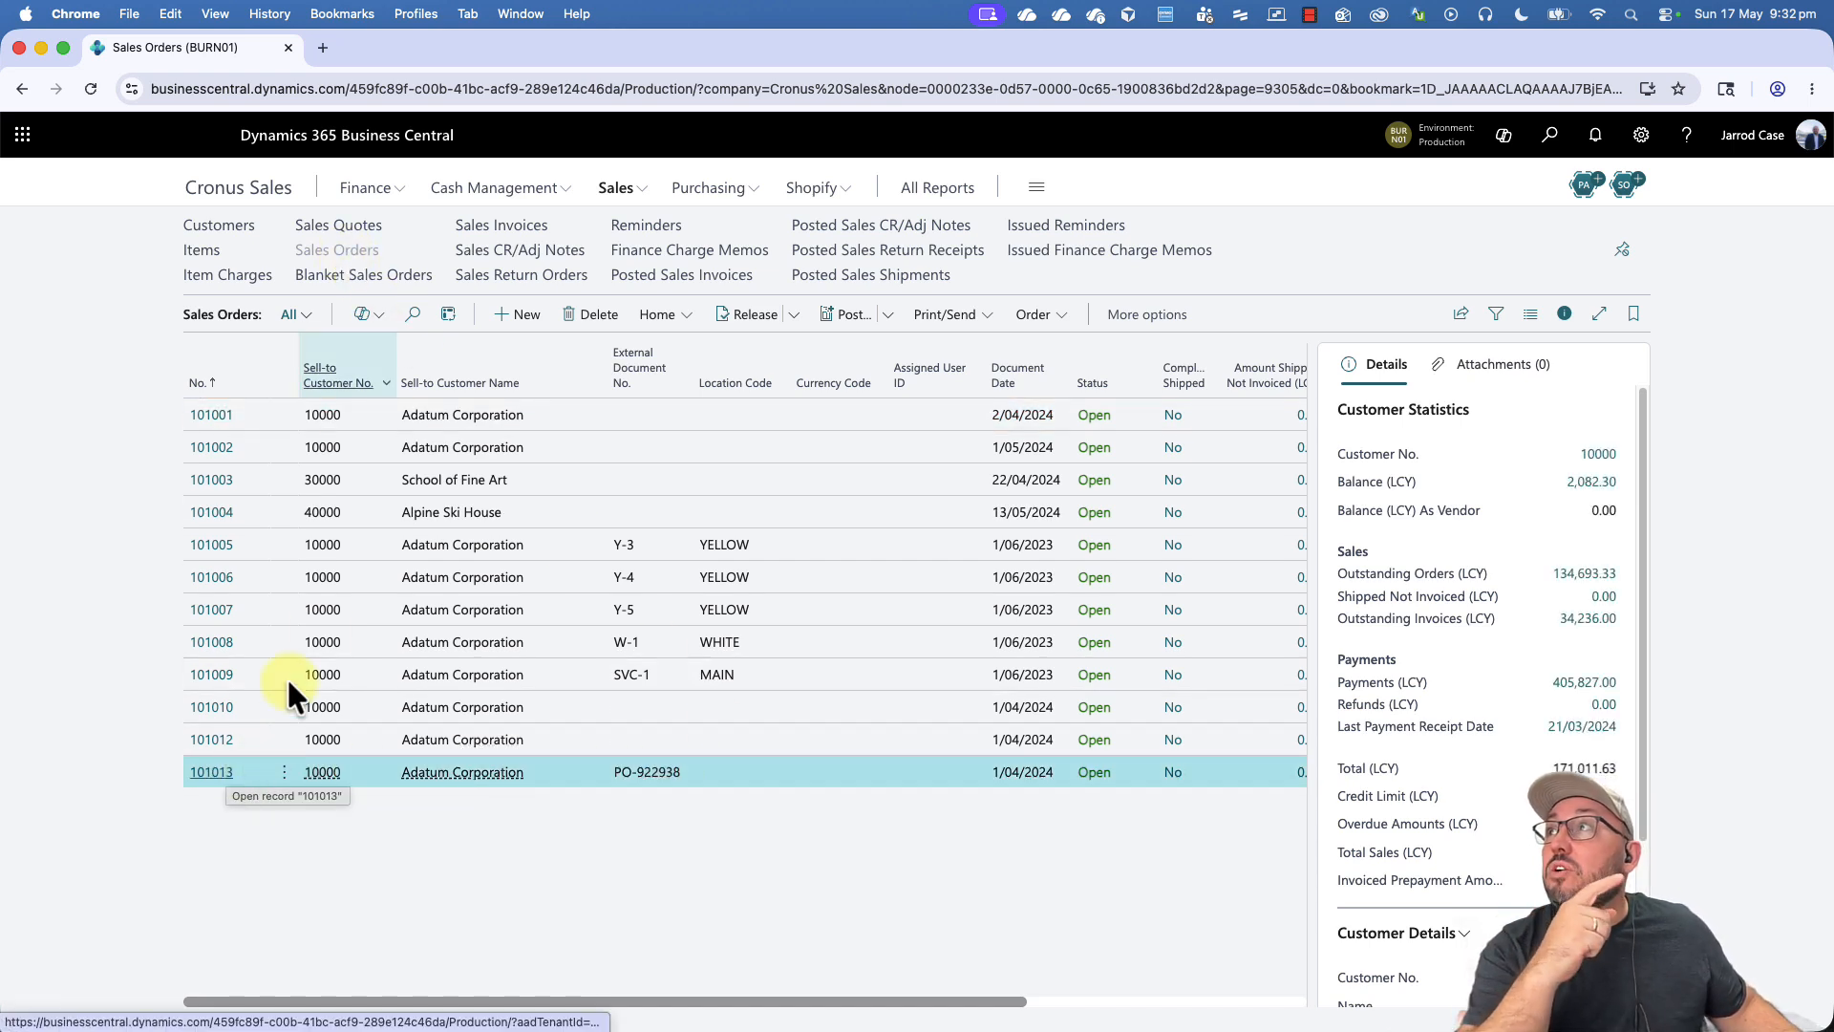
click(519, 318)
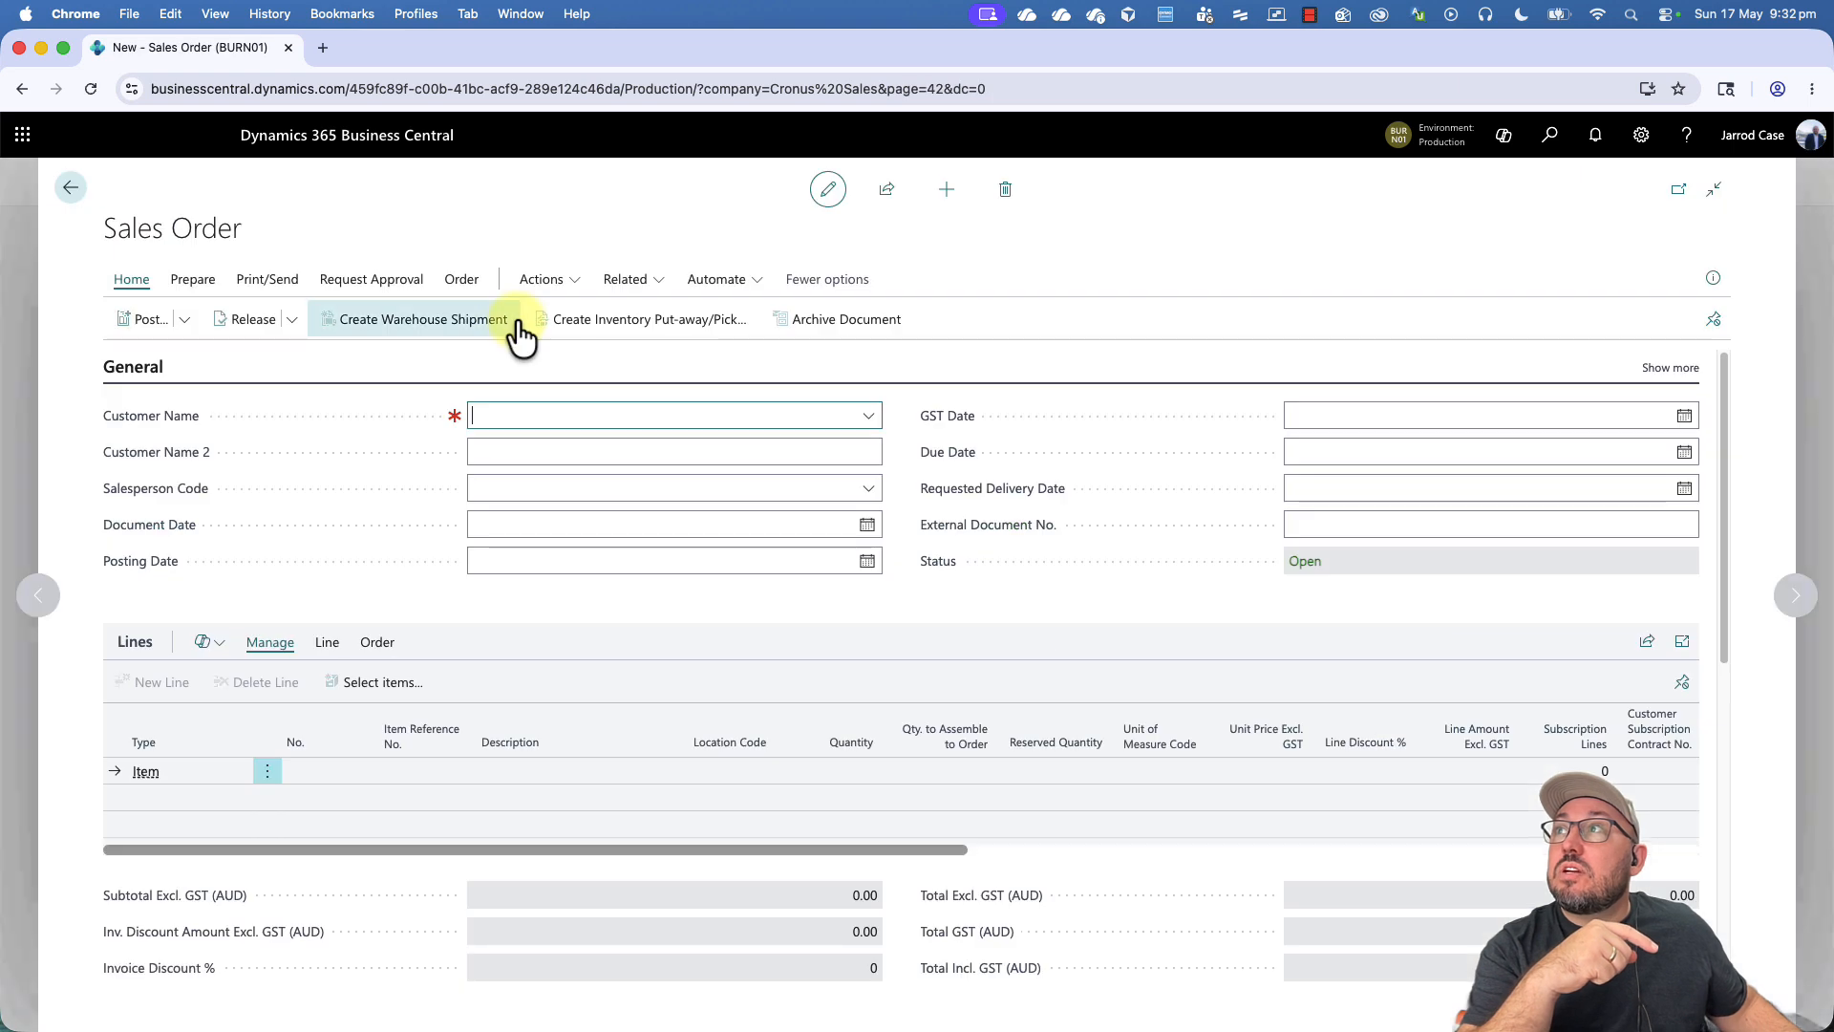
- Set the new sales order's customer to Adatum Corporation
click(870, 420)
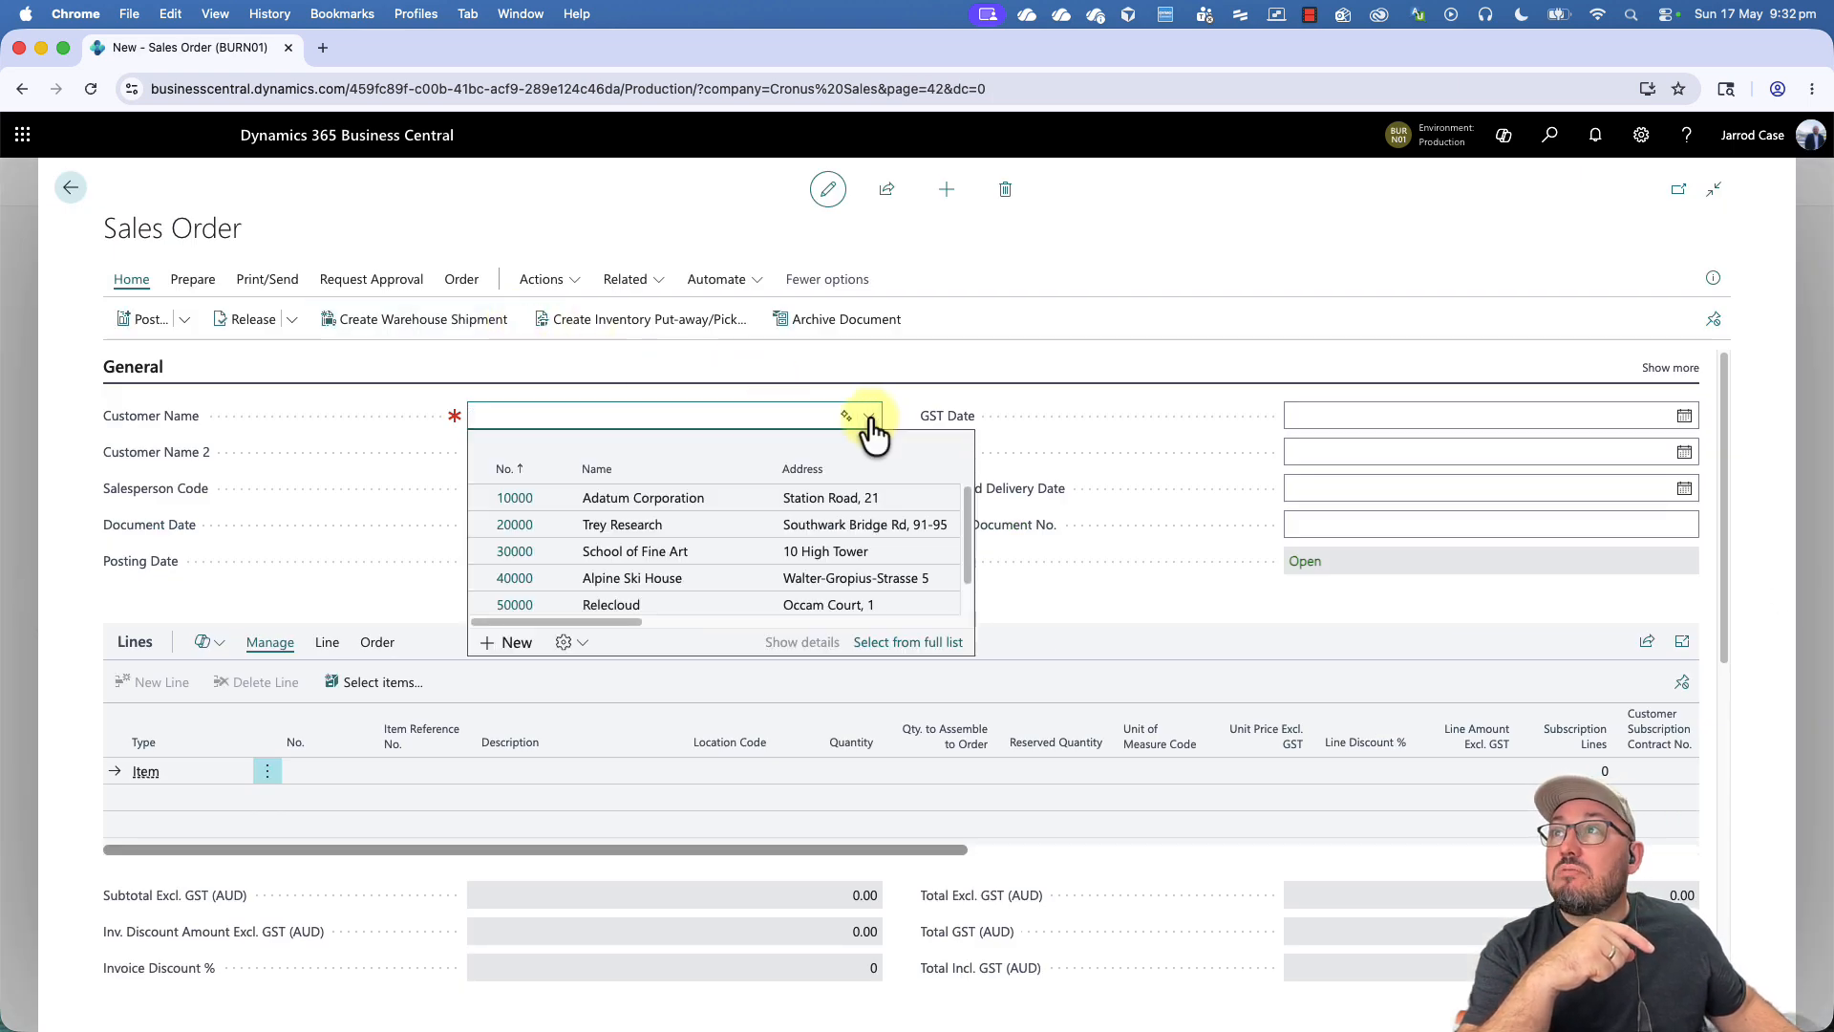
click(869, 416)
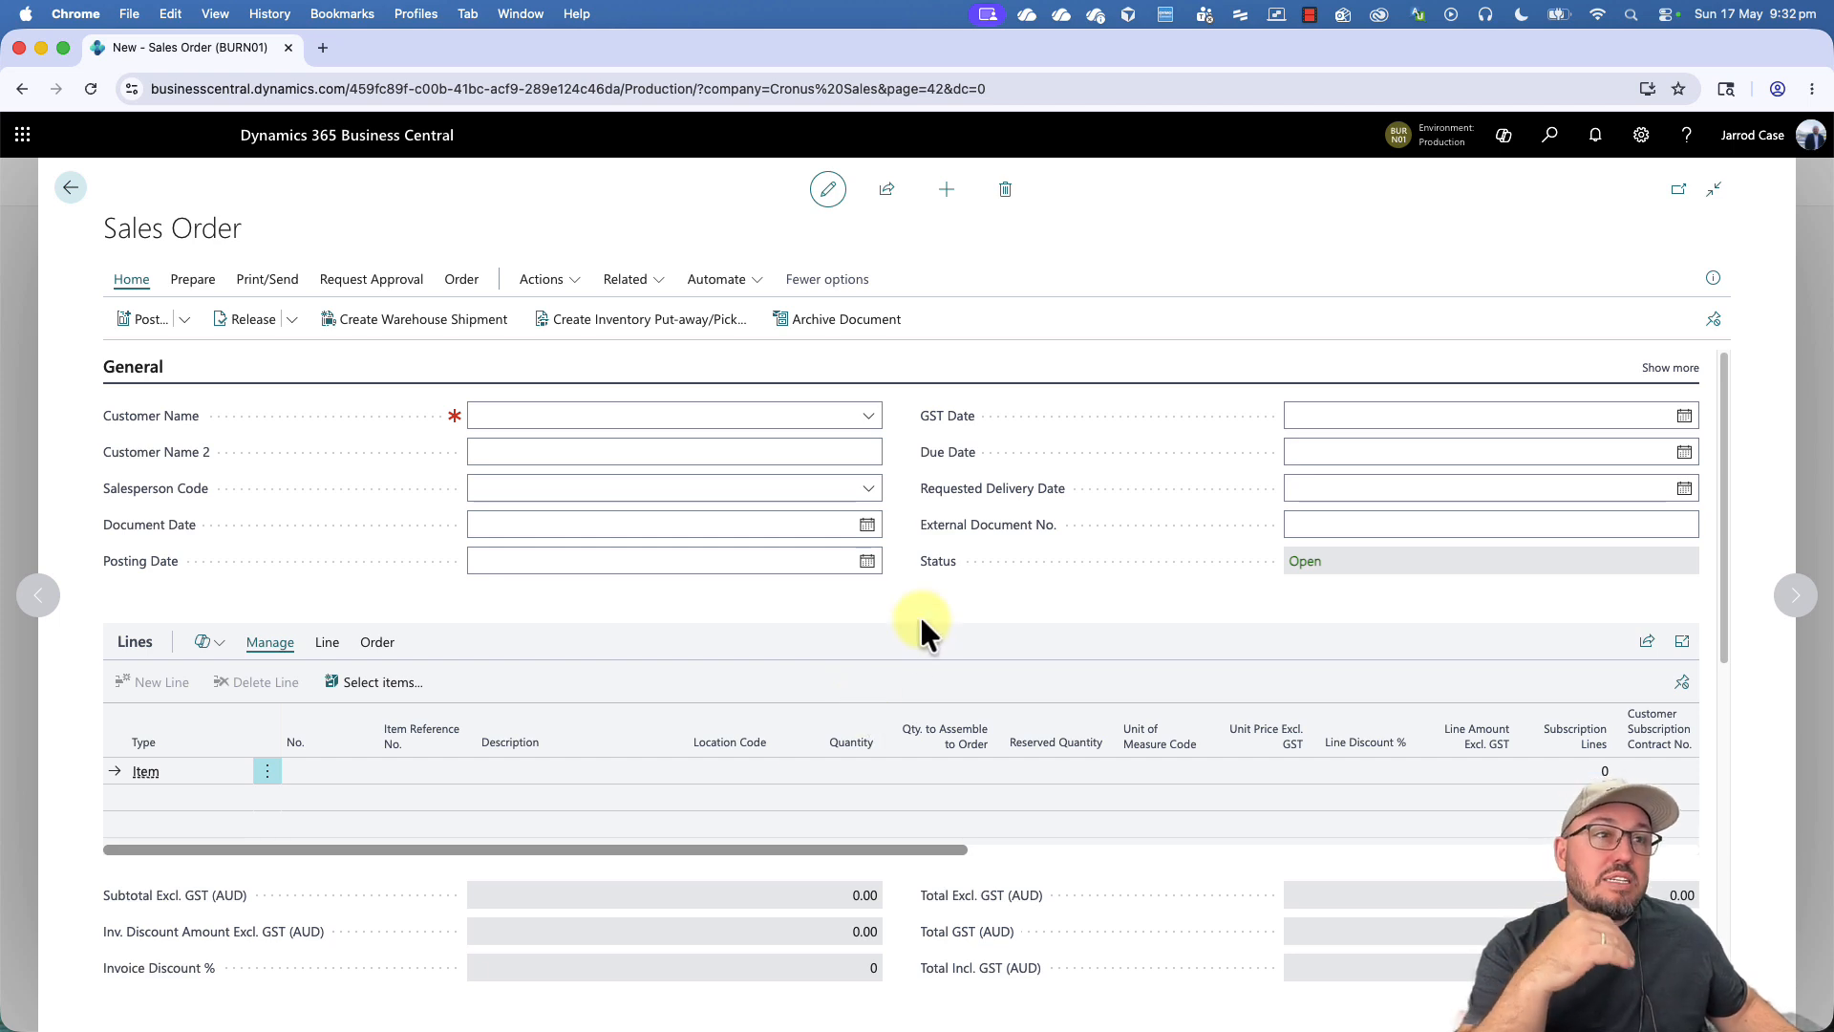
click(866, 417)
click(643, 498)
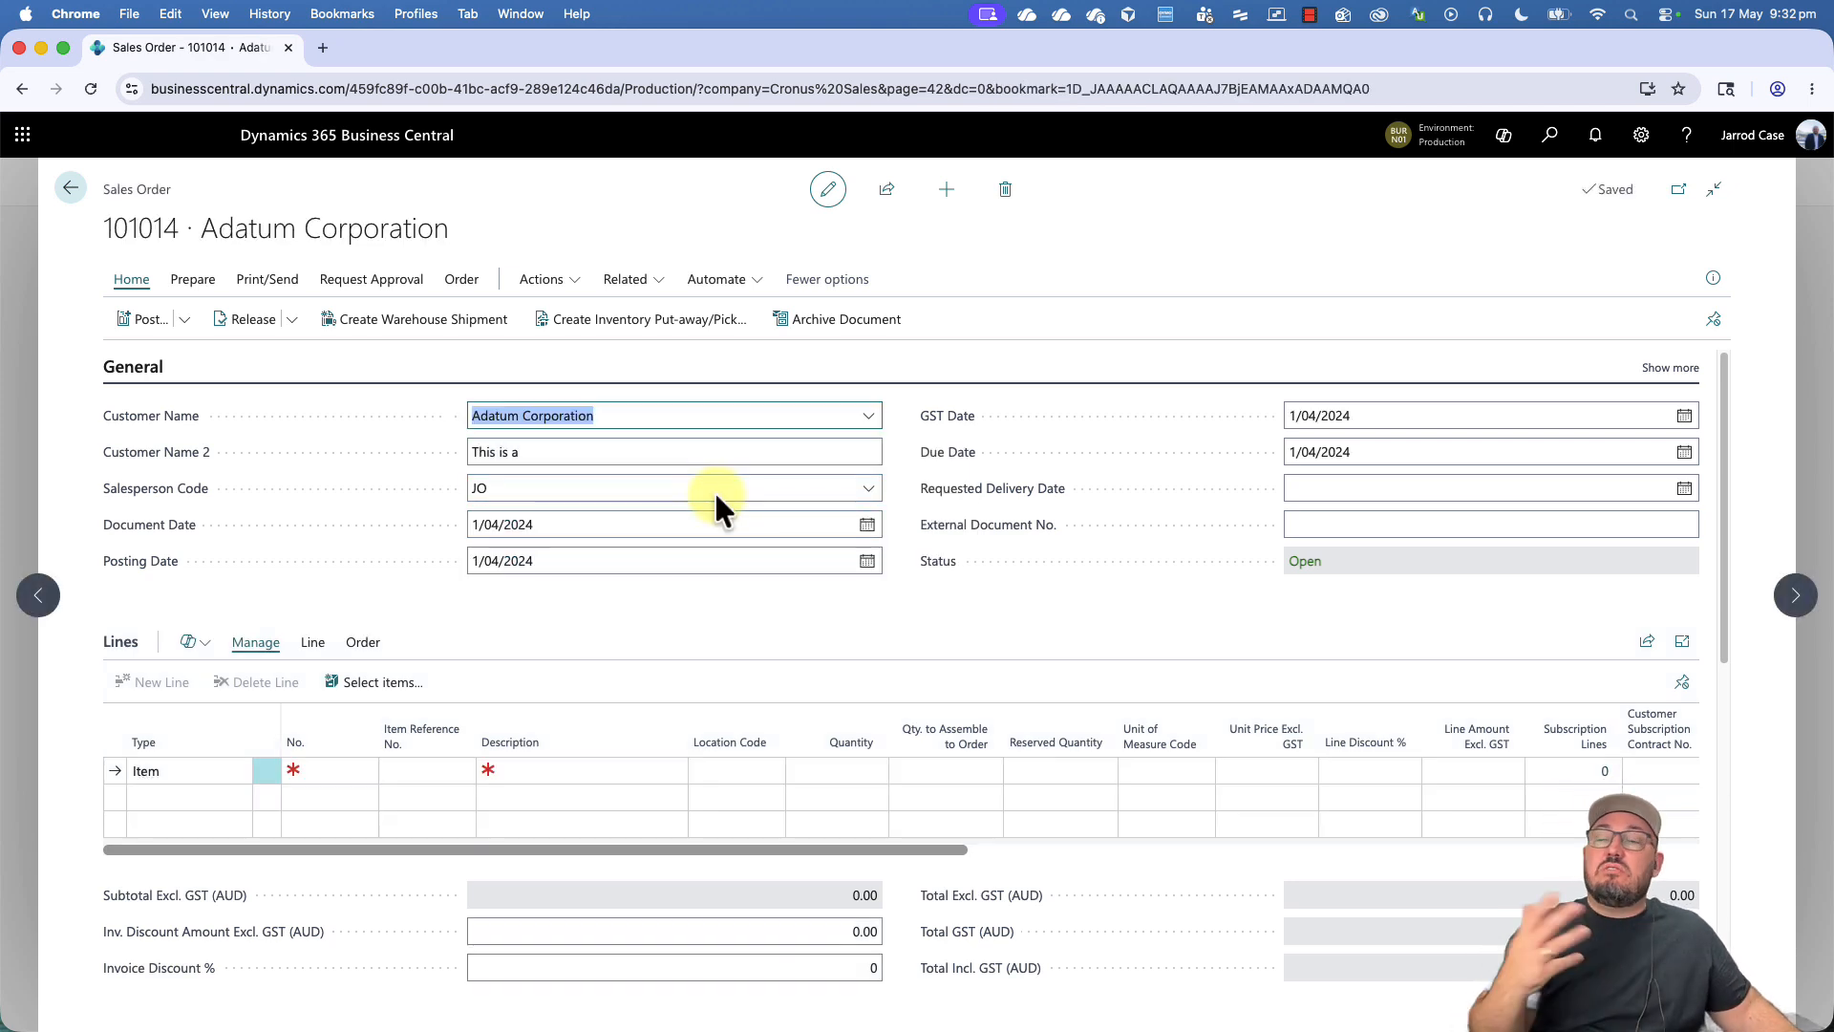
click(789, 609)
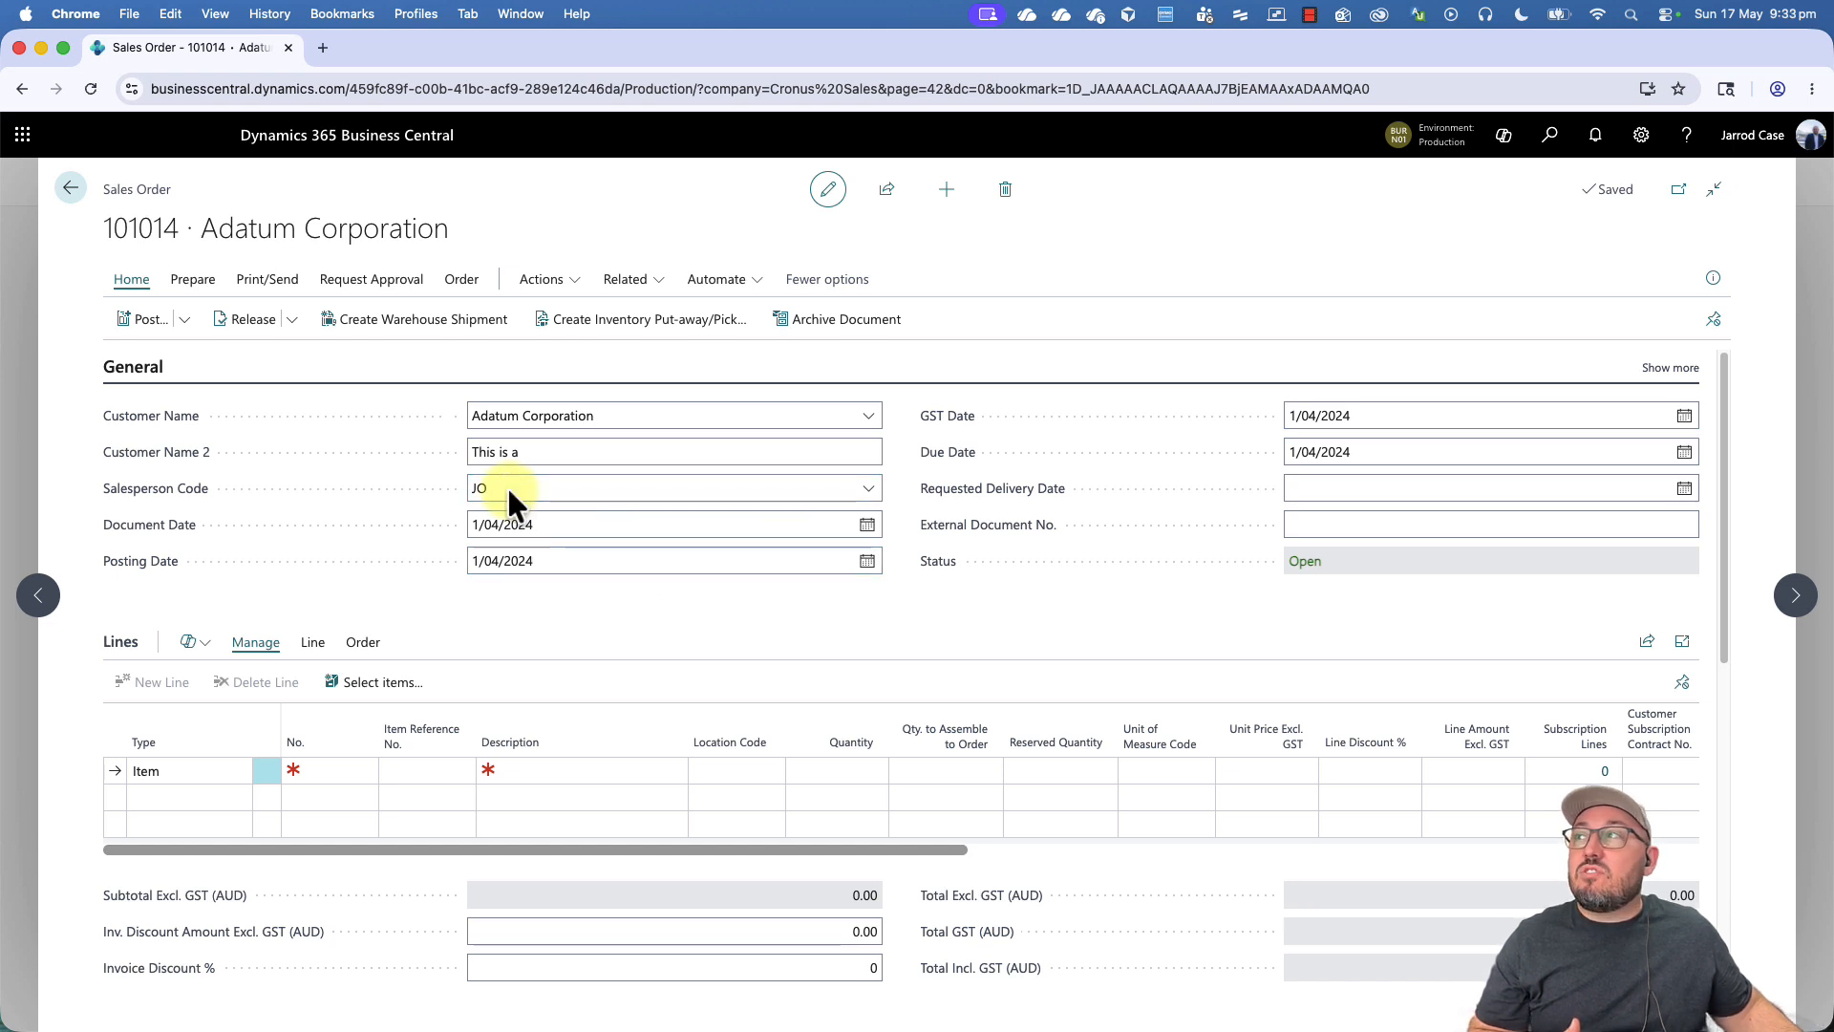
- Show all General fields and review the order's document, posting, order, due, payment discount and shipment dates
click(1668, 369)
scroll(1120, 554, down, 2)
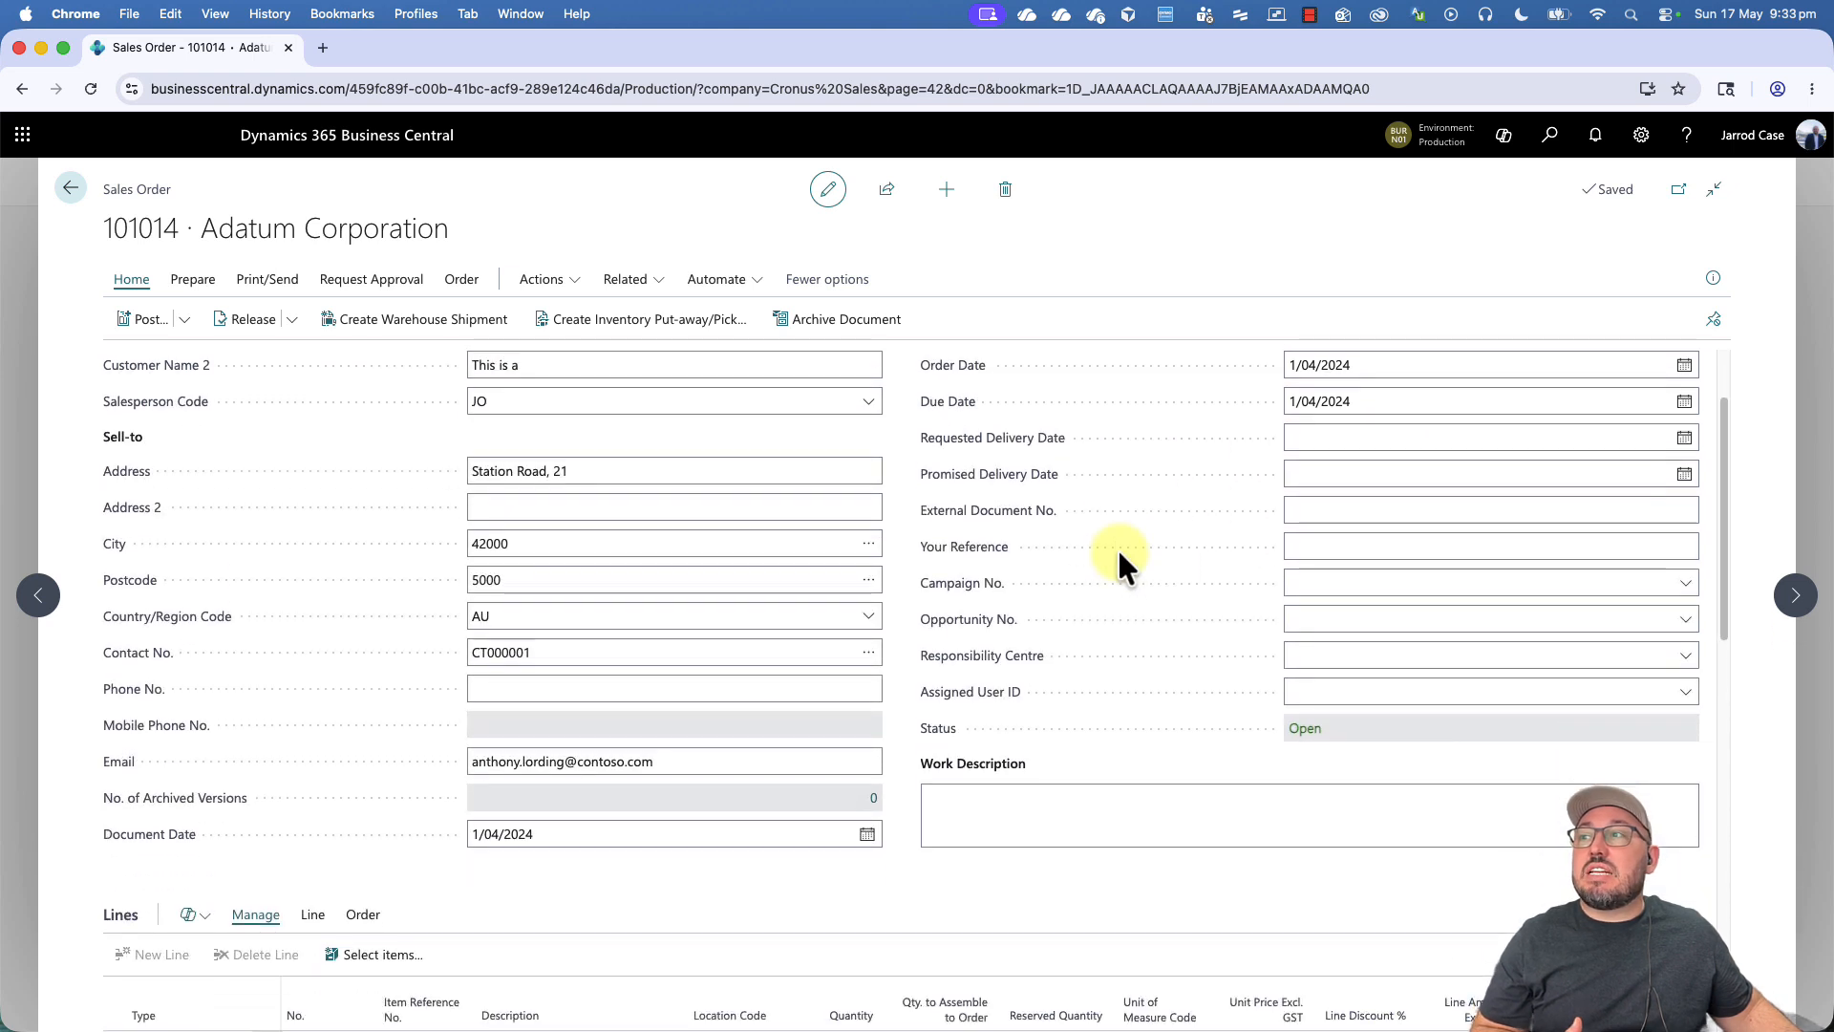
scroll(1120, 554, up, 2)
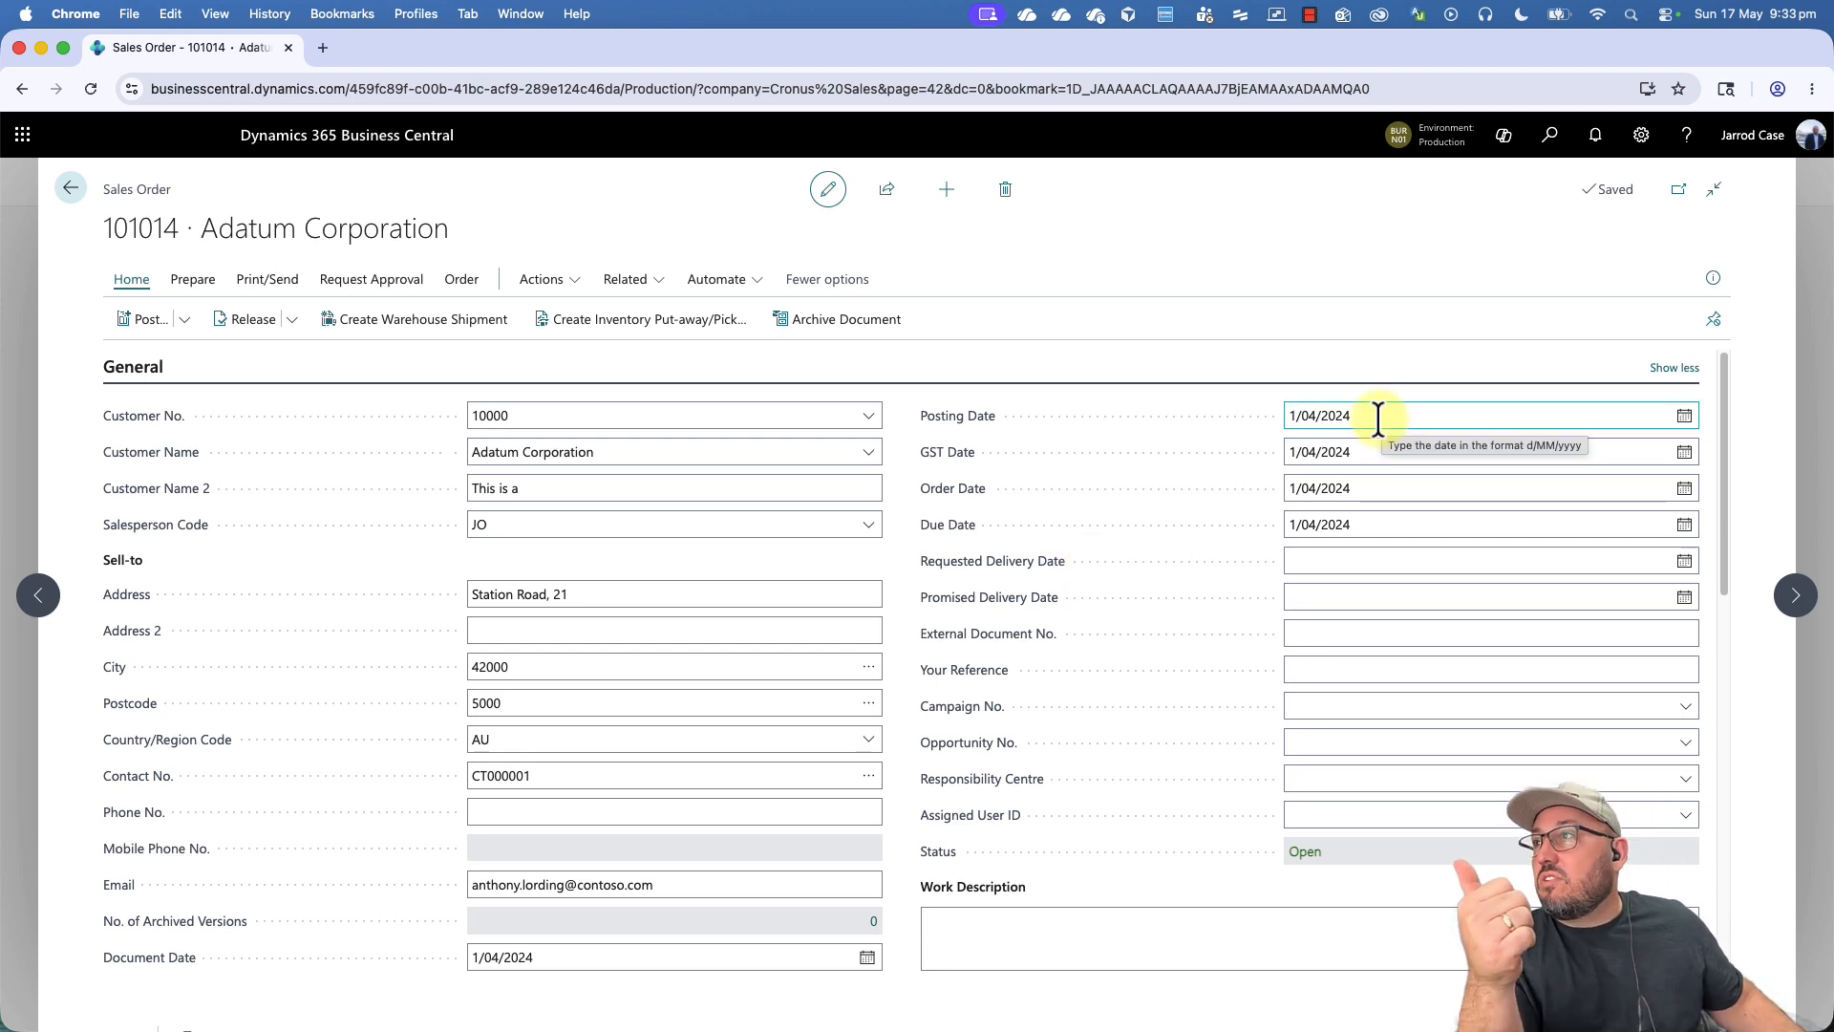
click(564, 953)
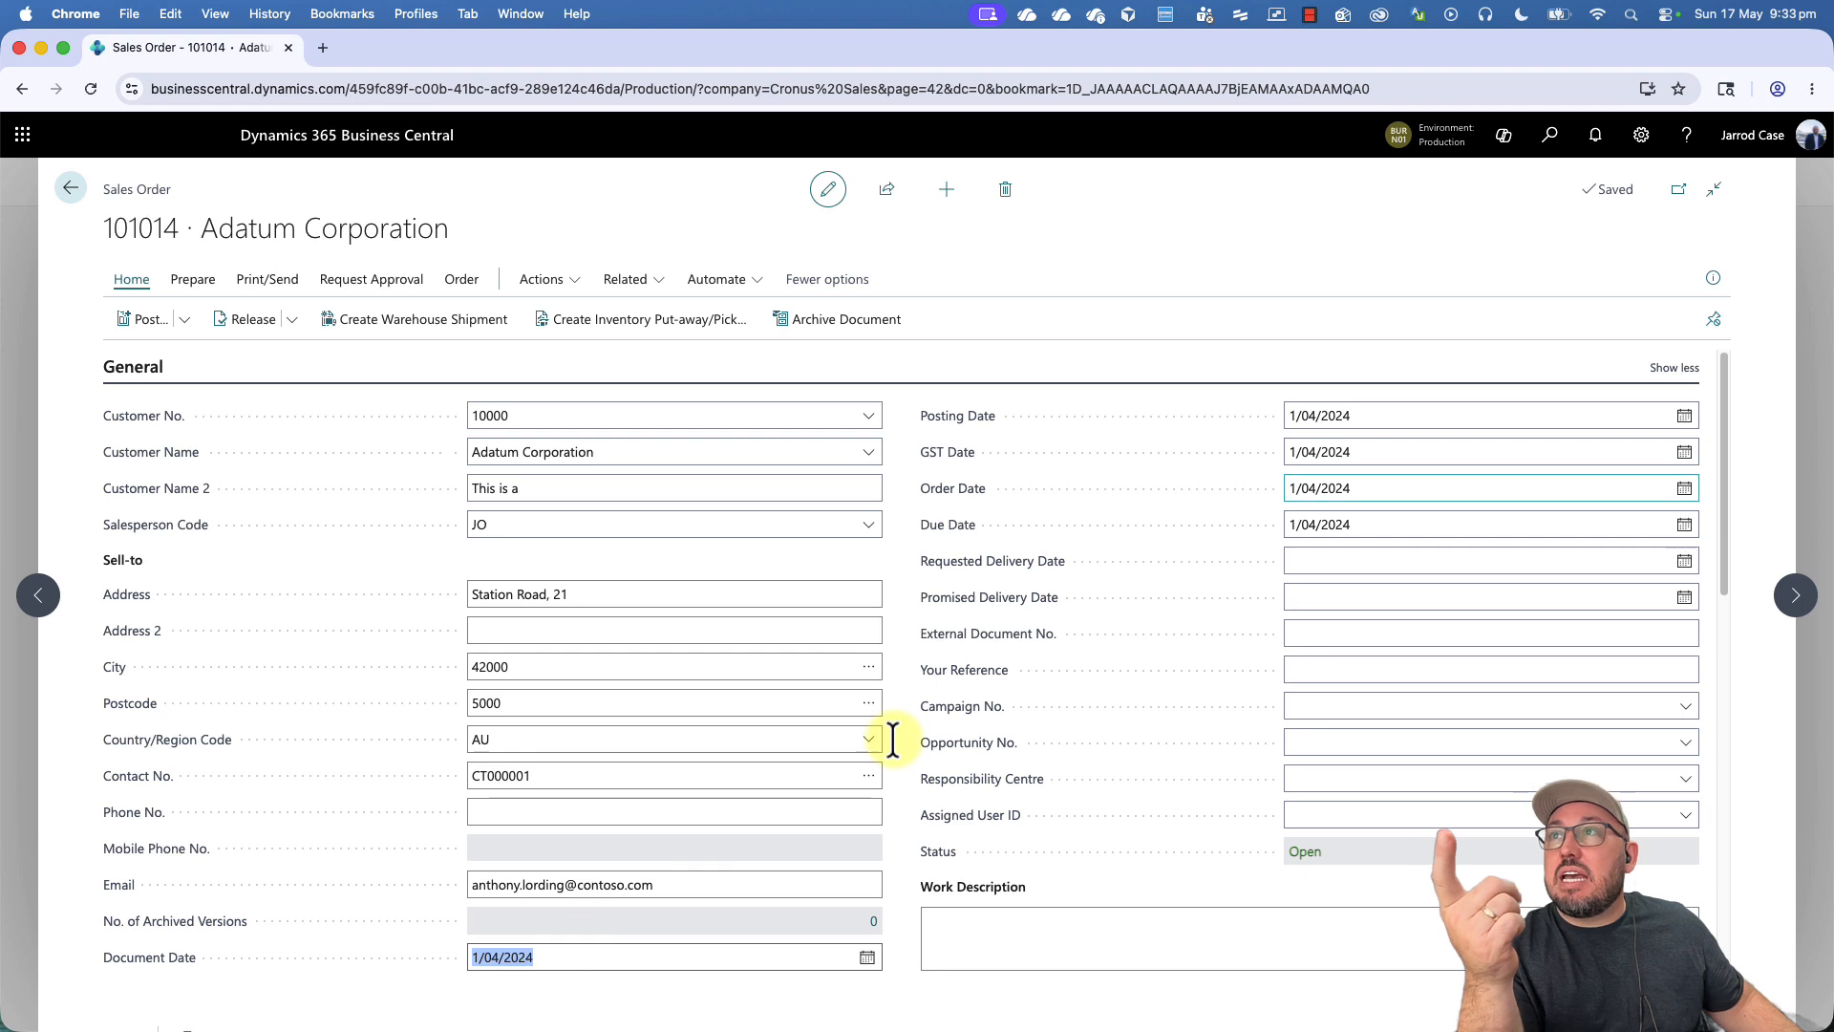
click(1377, 429)
click(1370, 492)
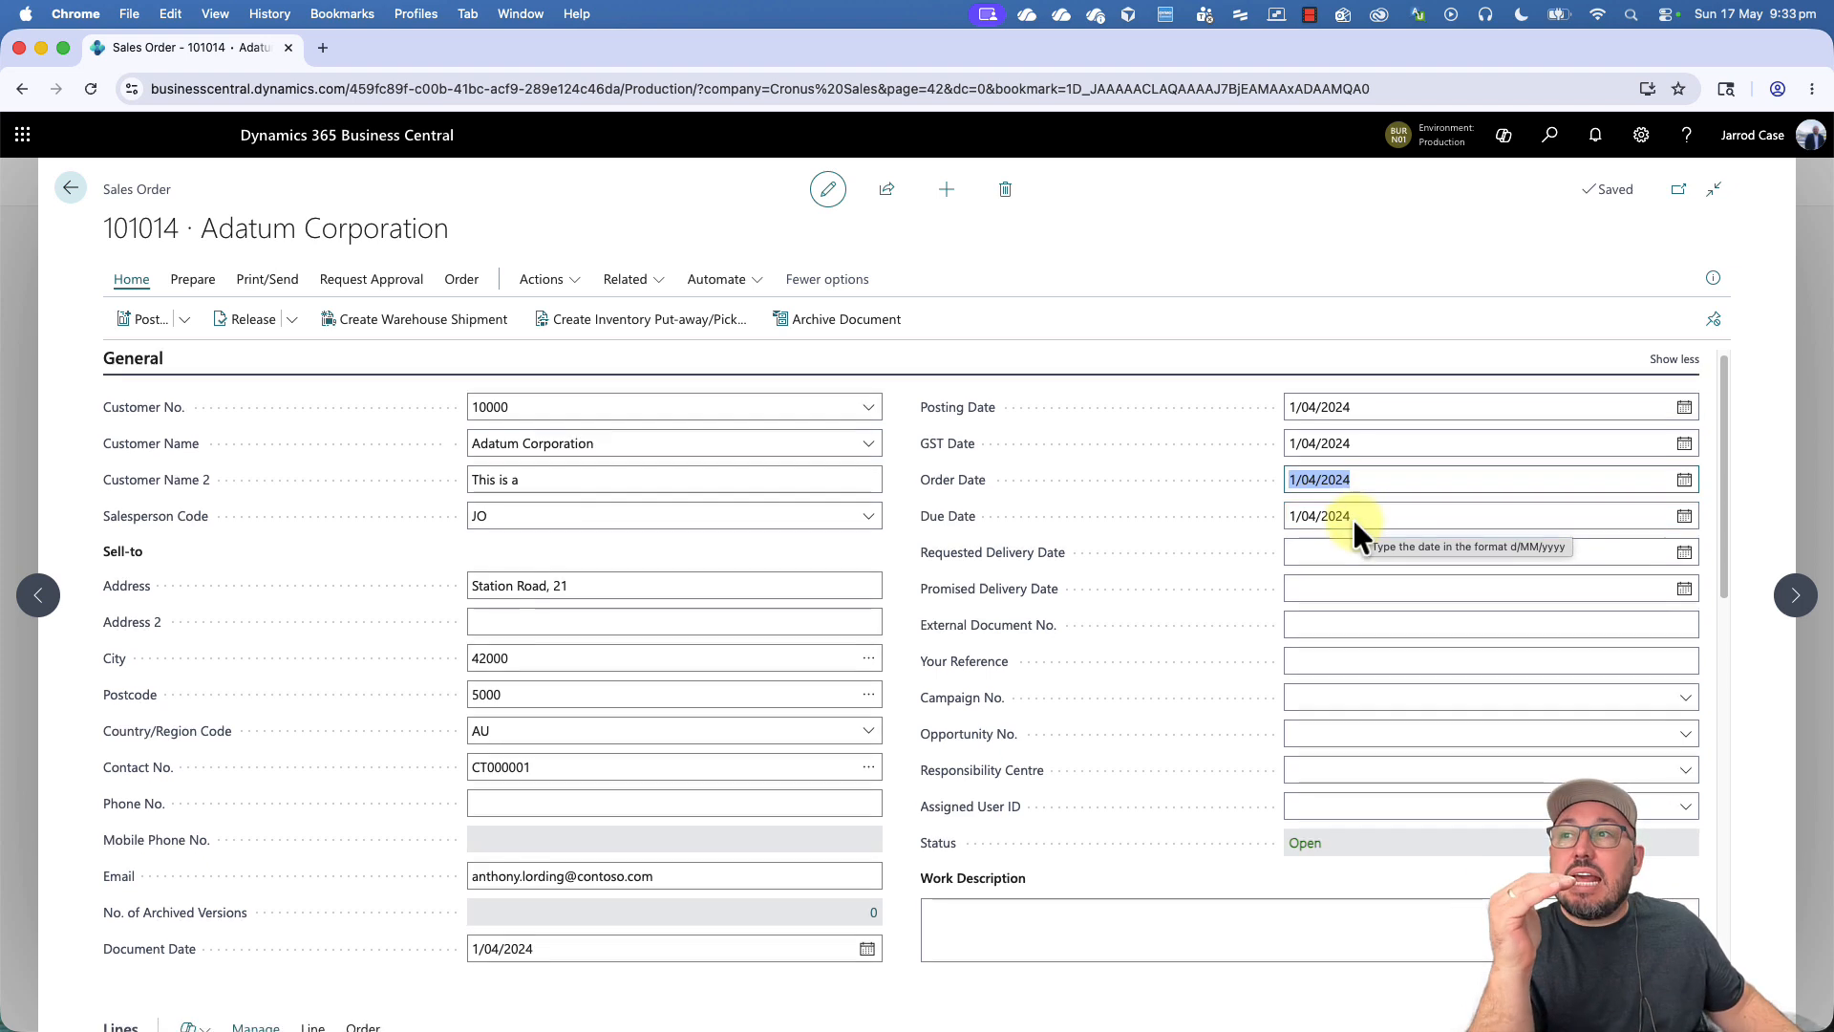
scroll(1353, 523, down, 3)
scroll(1352, 523, down, 7)
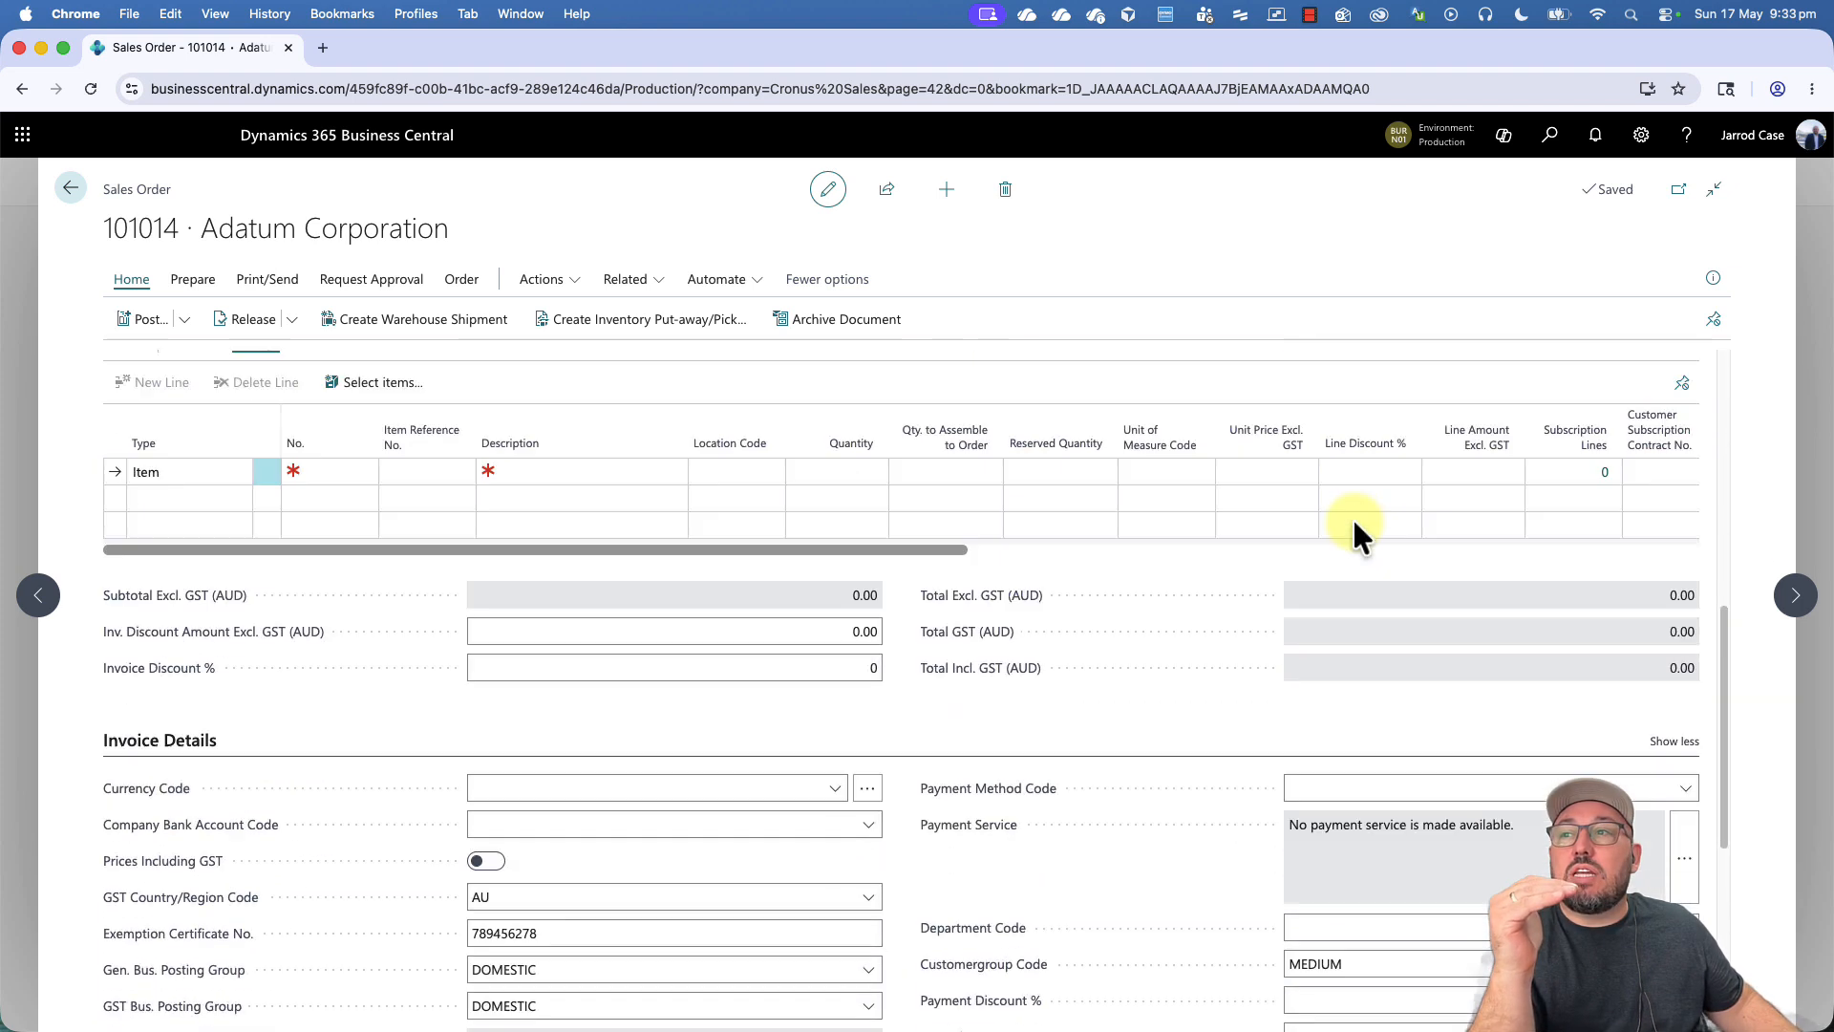
scroll(1354, 523, down, 3)
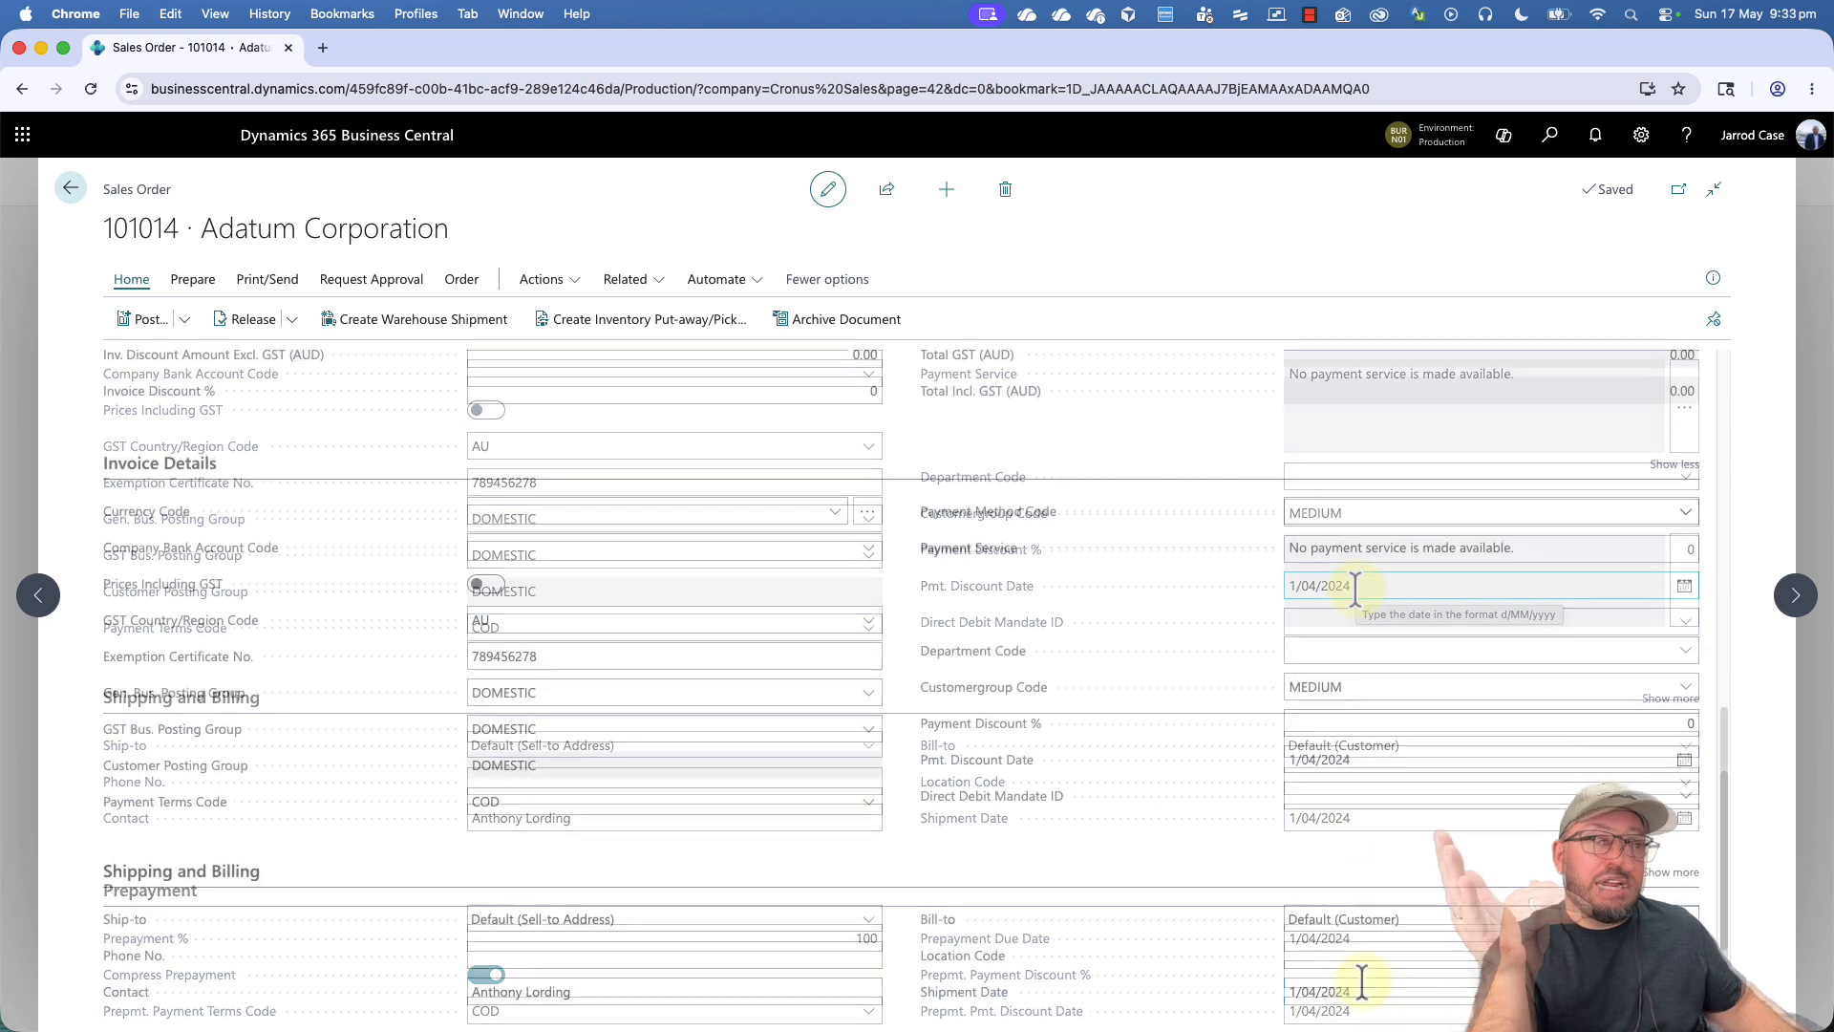
- Examine the planned delivery, planned shipment and shipment date columns in the order lines, and collapse the extra General fields
scroll(1362, 982, up, 6)
scroll(1362, 981, up, 2)
scroll(1360, 978, down, 1)
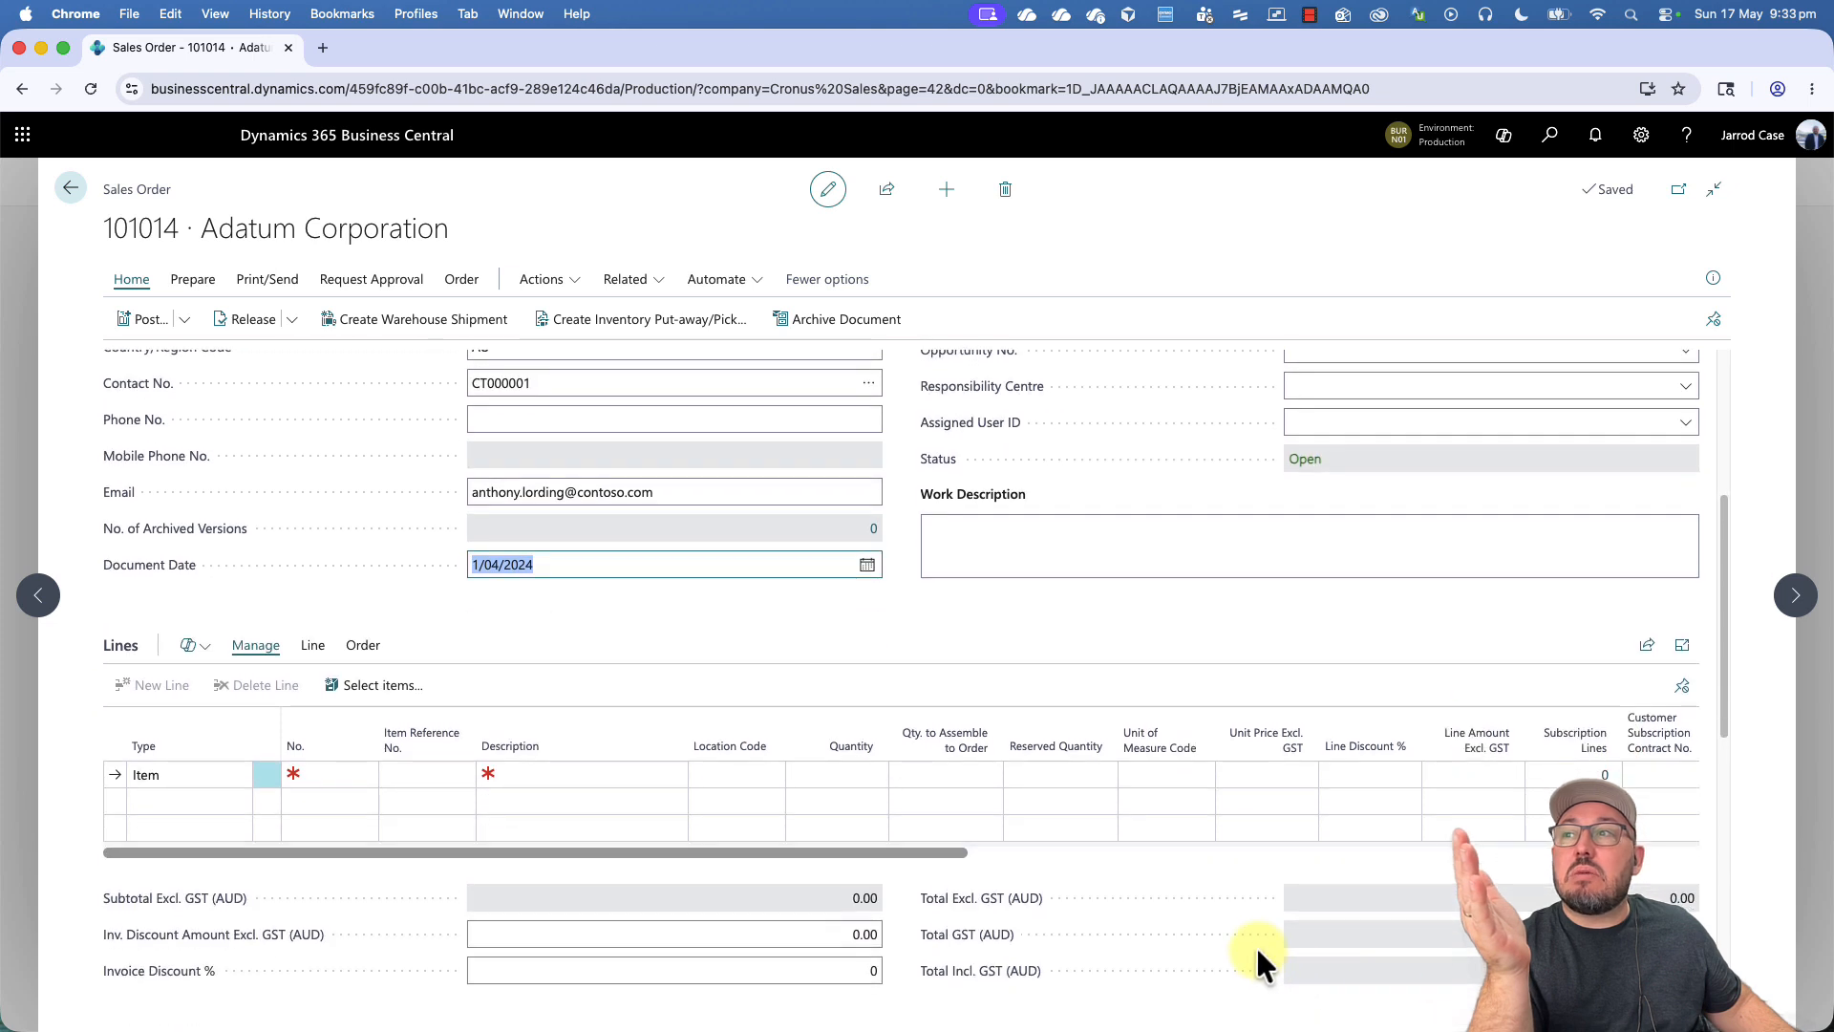
click(935, 853)
drag(935, 853, 1667, 857)
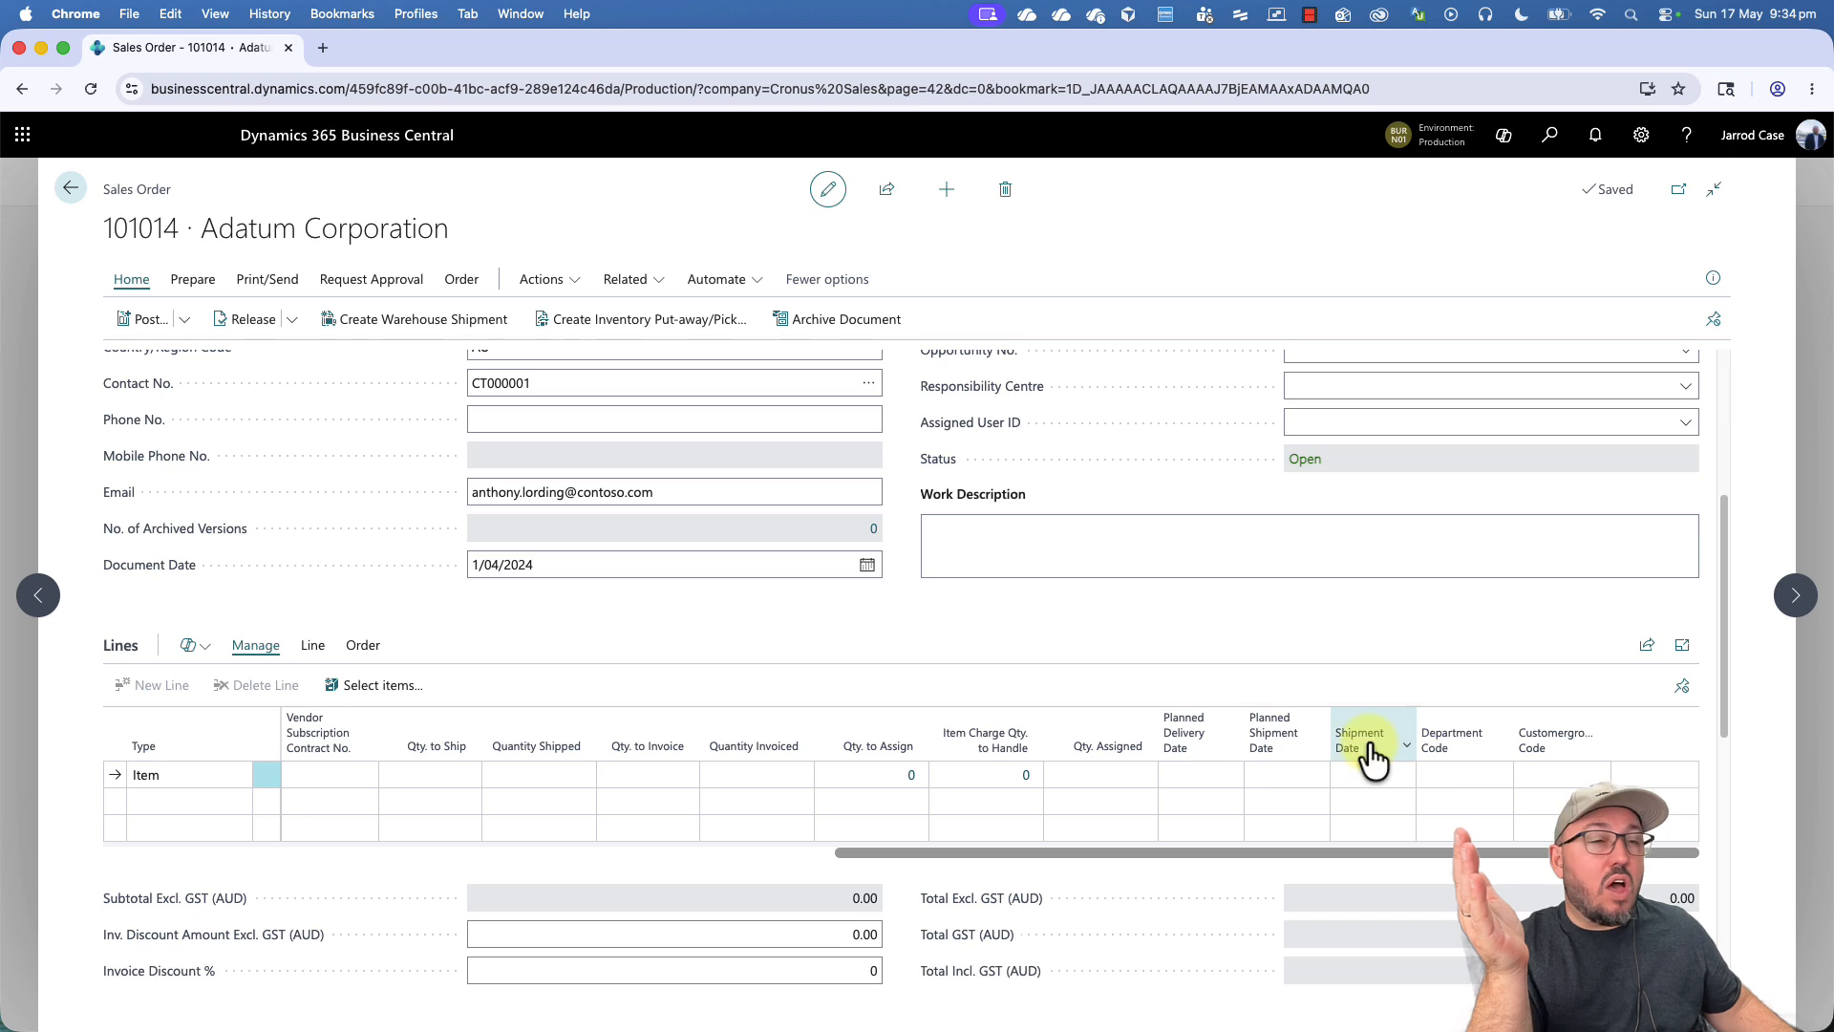
mouse_move(1368, 754)
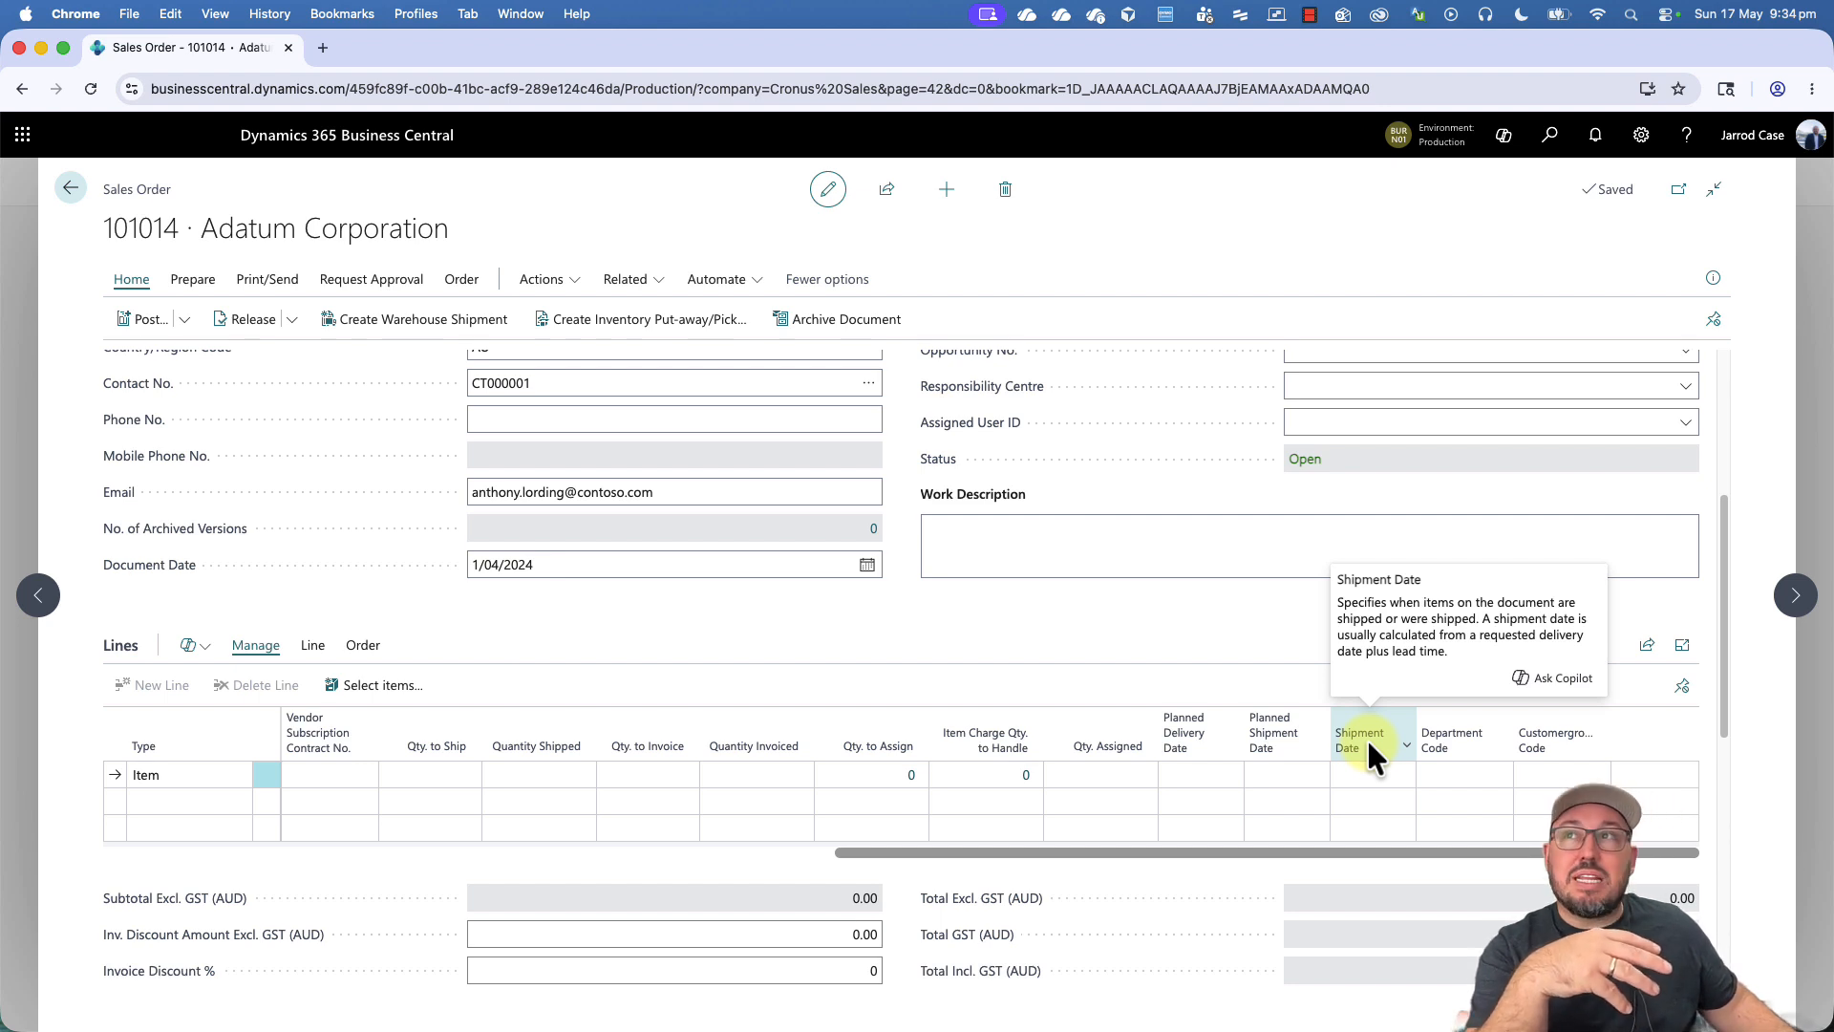
scroll(1096, 718, up, 2)
scroll(1070, 711, up, 3)
scroll(1048, 716, down, 5)
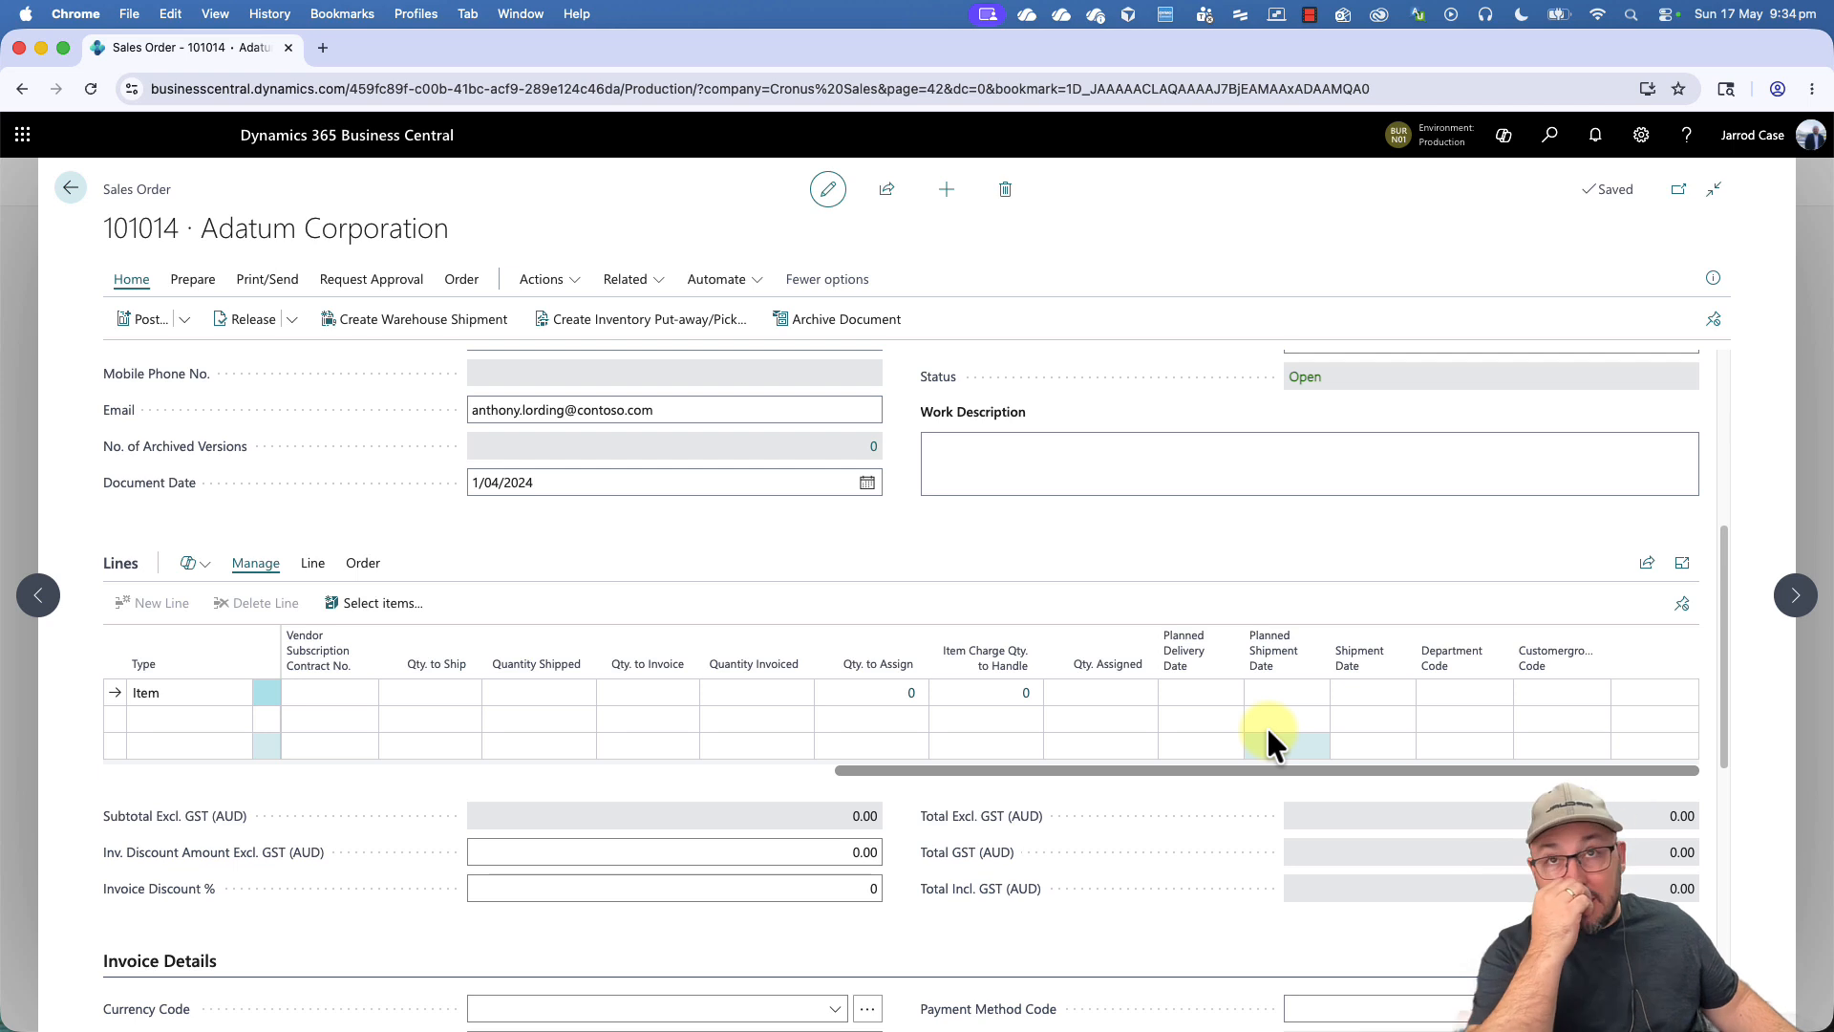
scroll(1266, 726, up, 5)
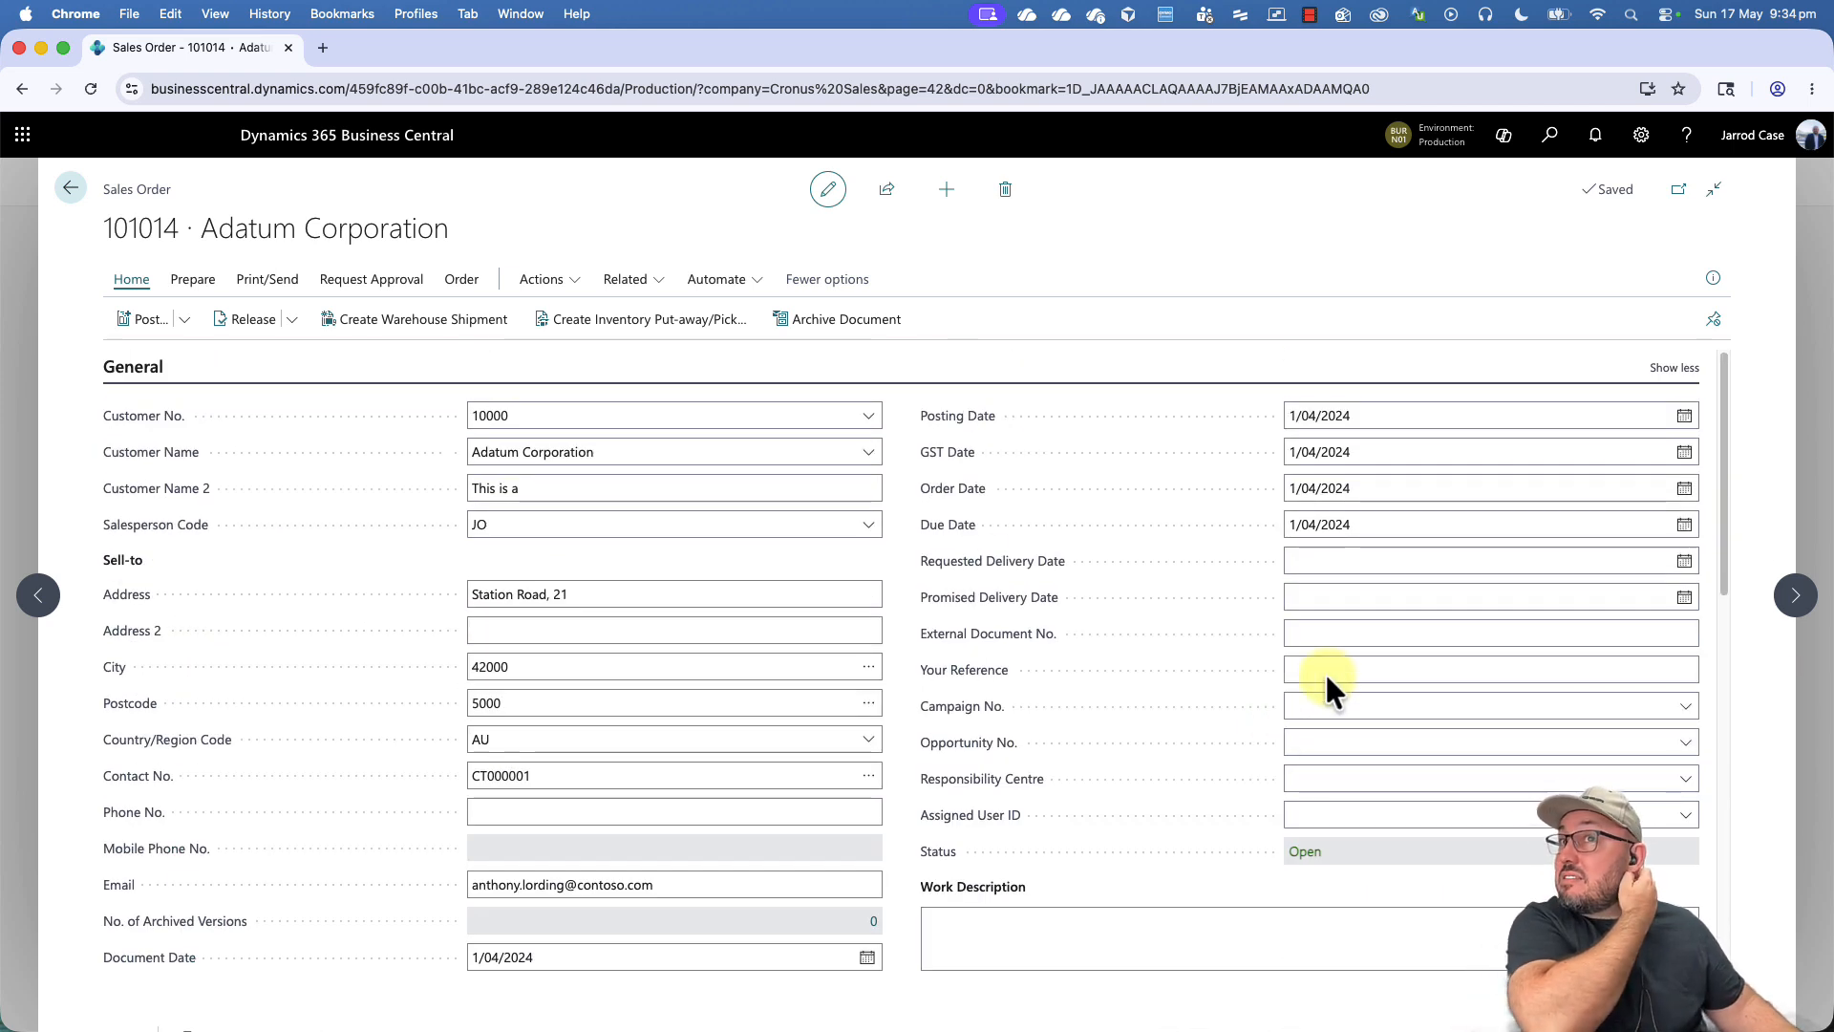
click(1669, 368)
- Make the external document number mandatory in Sales & Receivables Setup and return to the sales order
click(1314, 526)
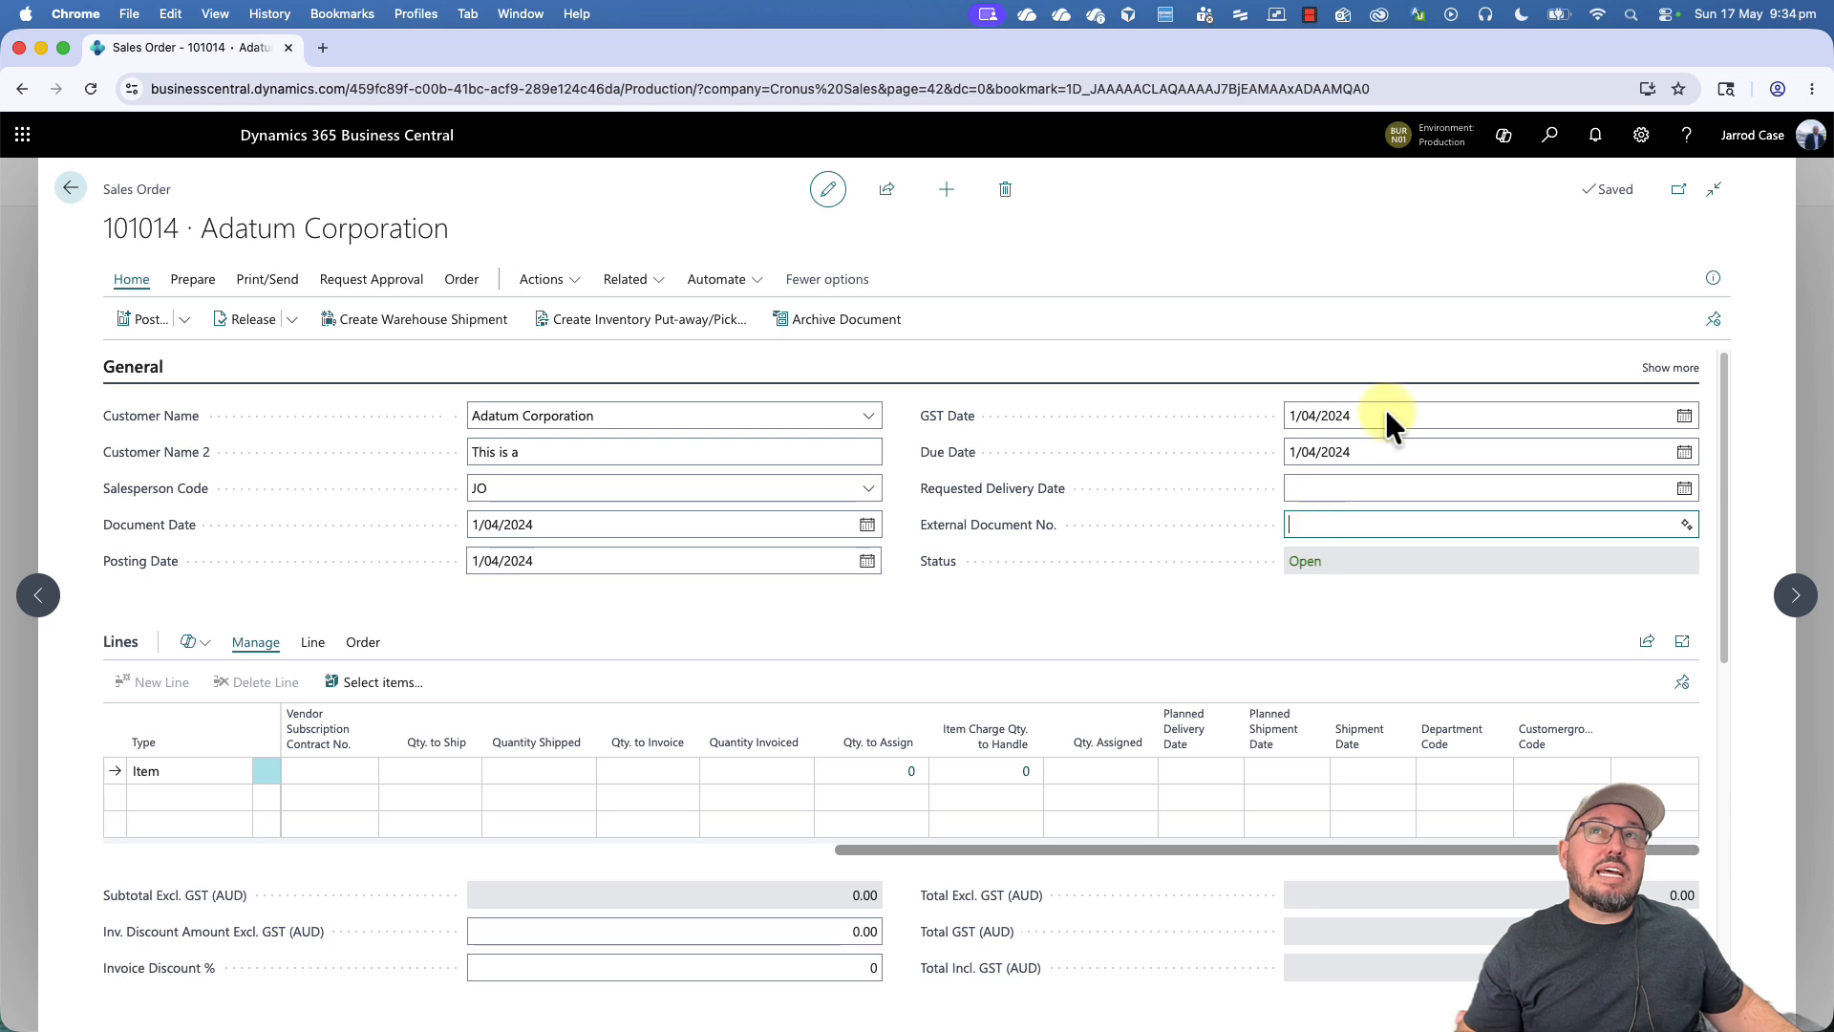
click(1553, 143)
text(sales & rec)
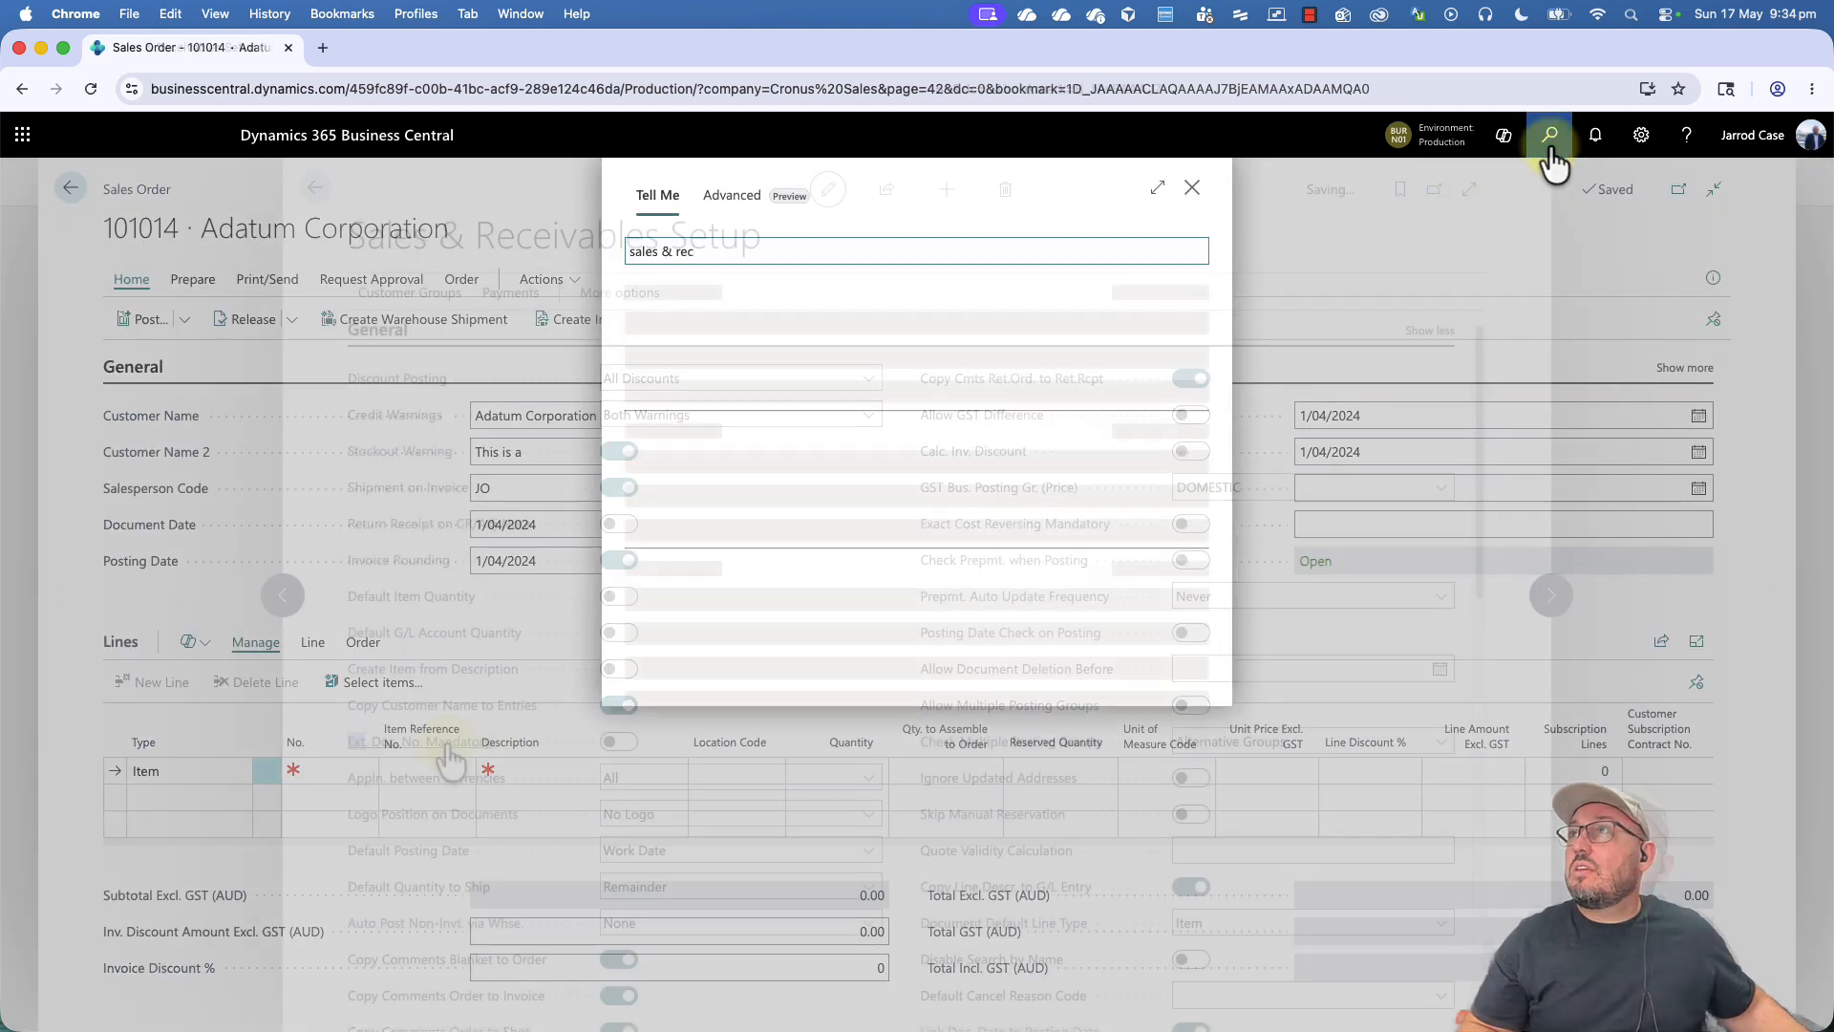
key(Return)
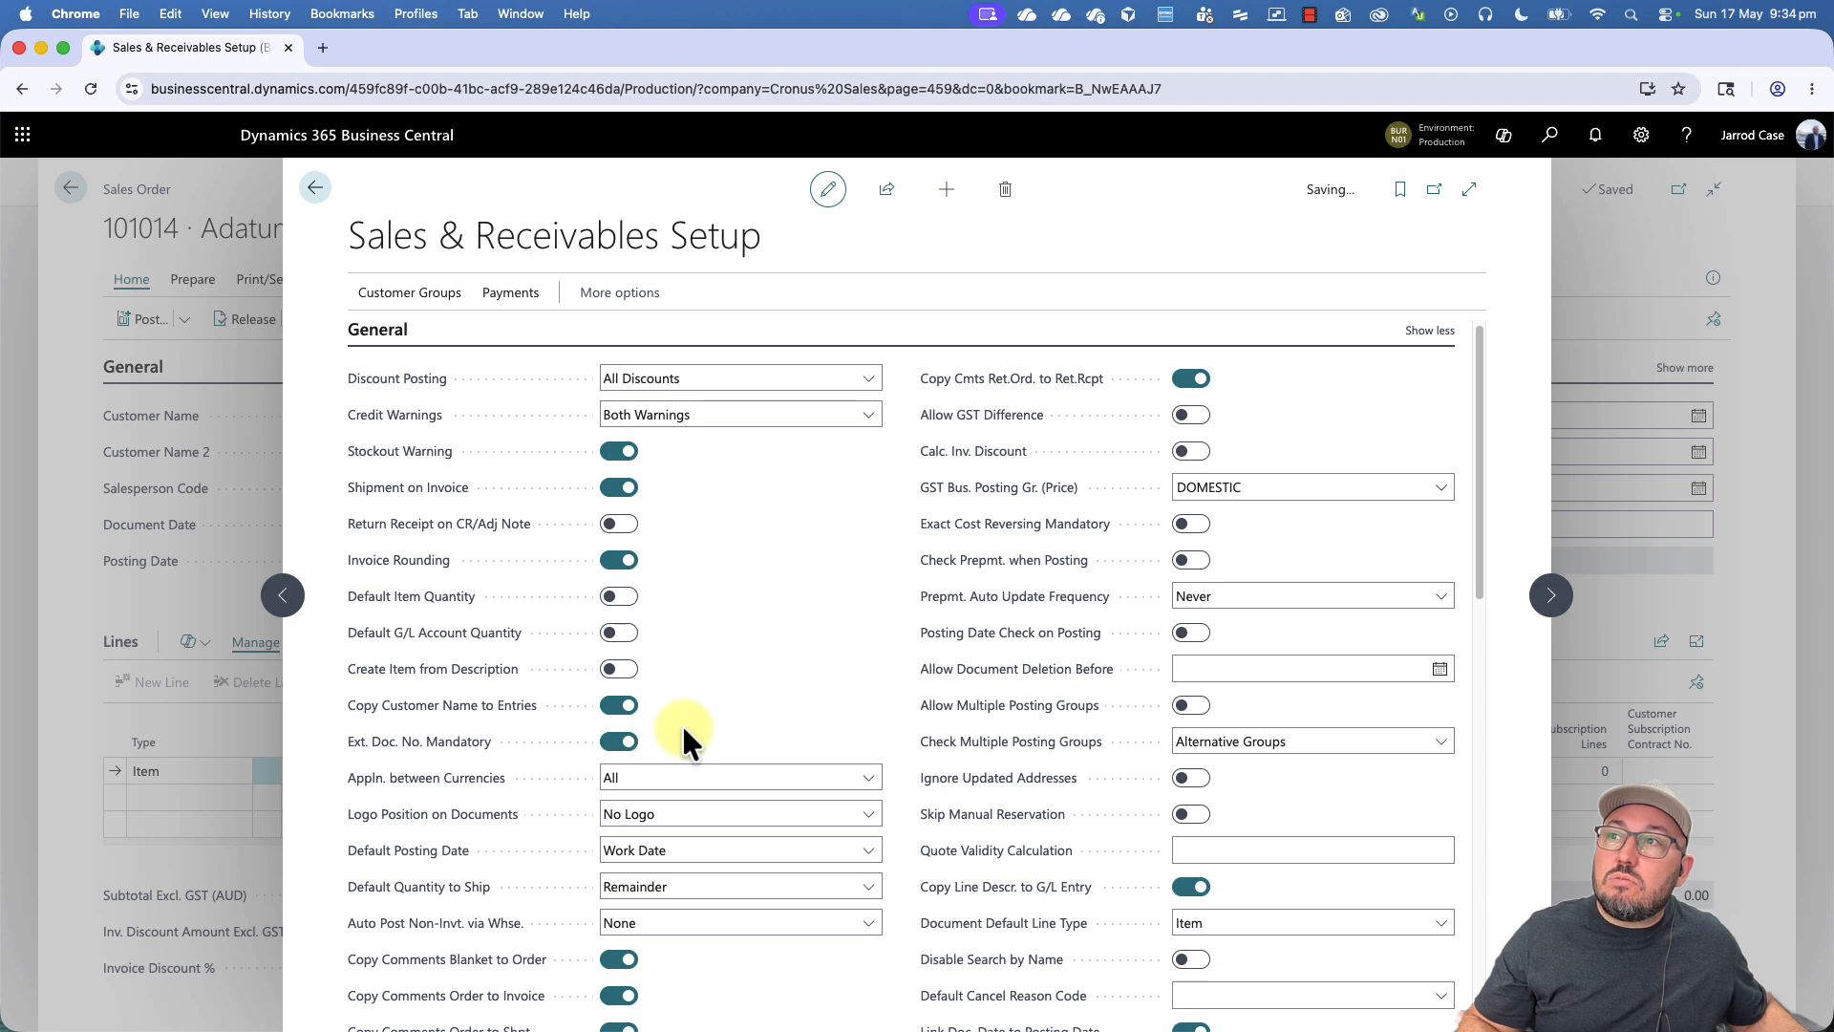
key(Escape)
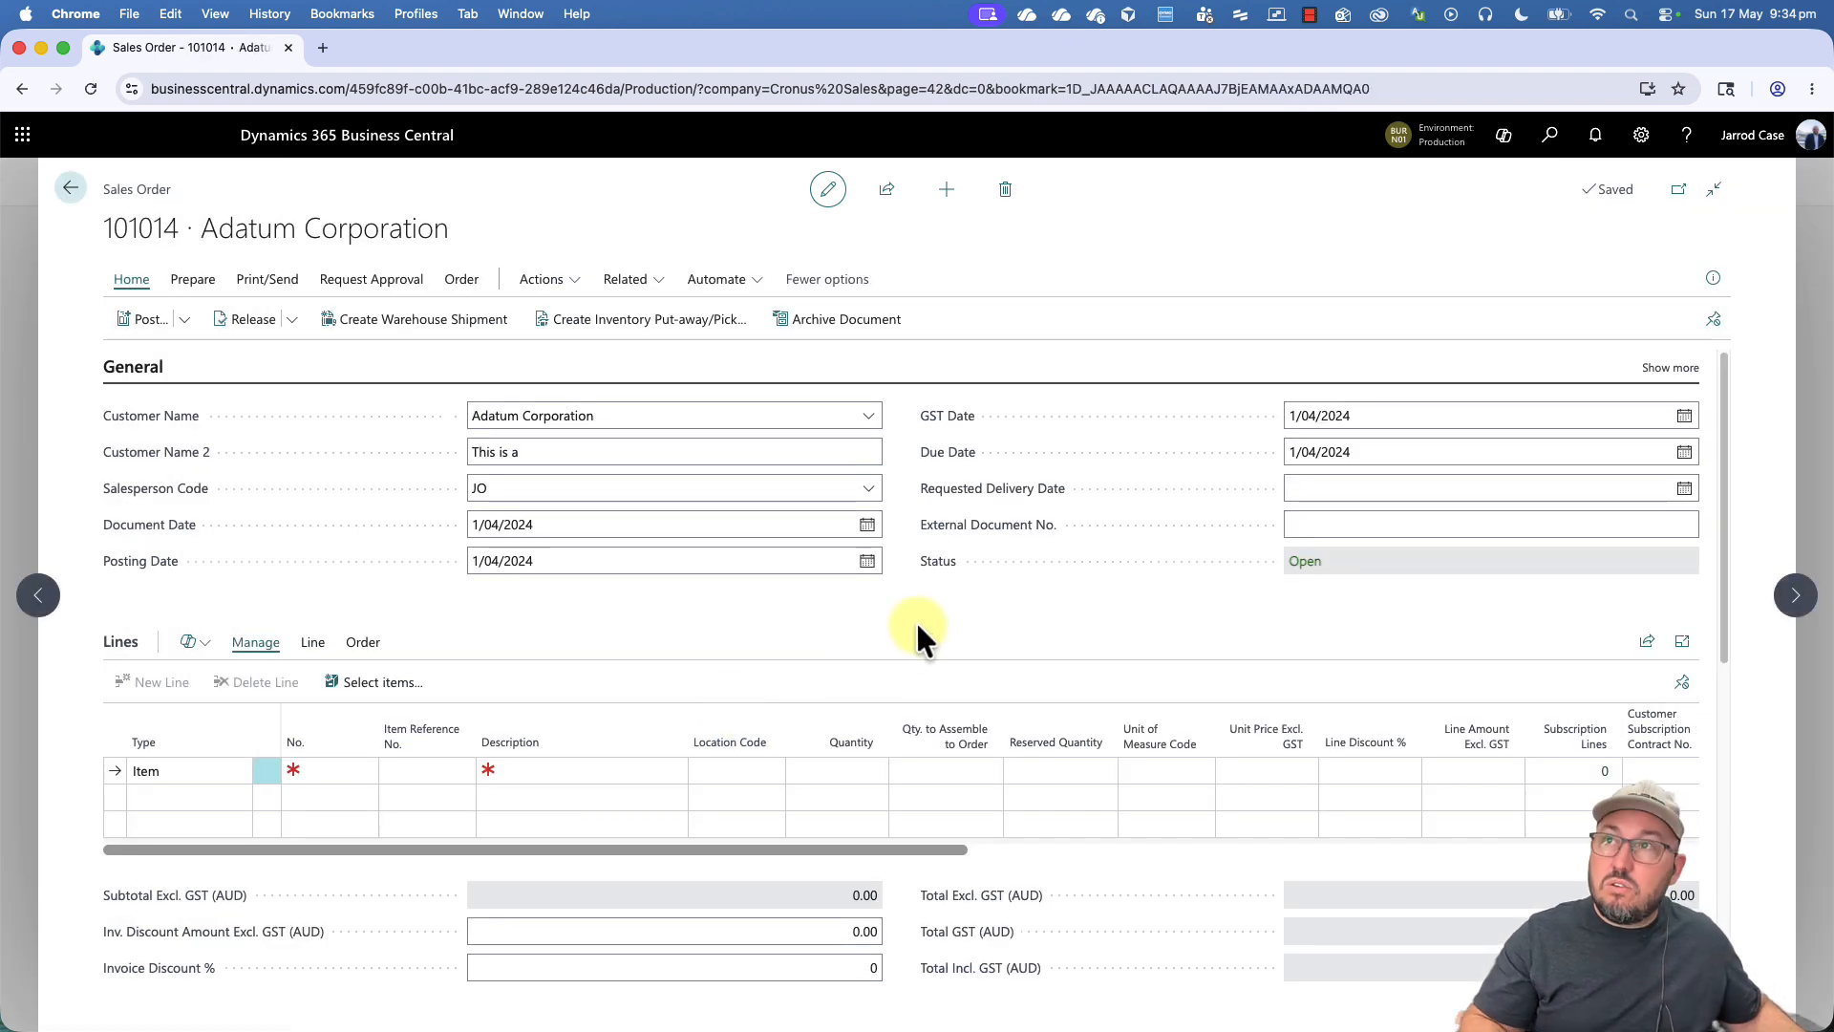
- Reopen the new Adatum Corporation sales order and enter the customer's purchase order number as its External Document No
key(Escape)
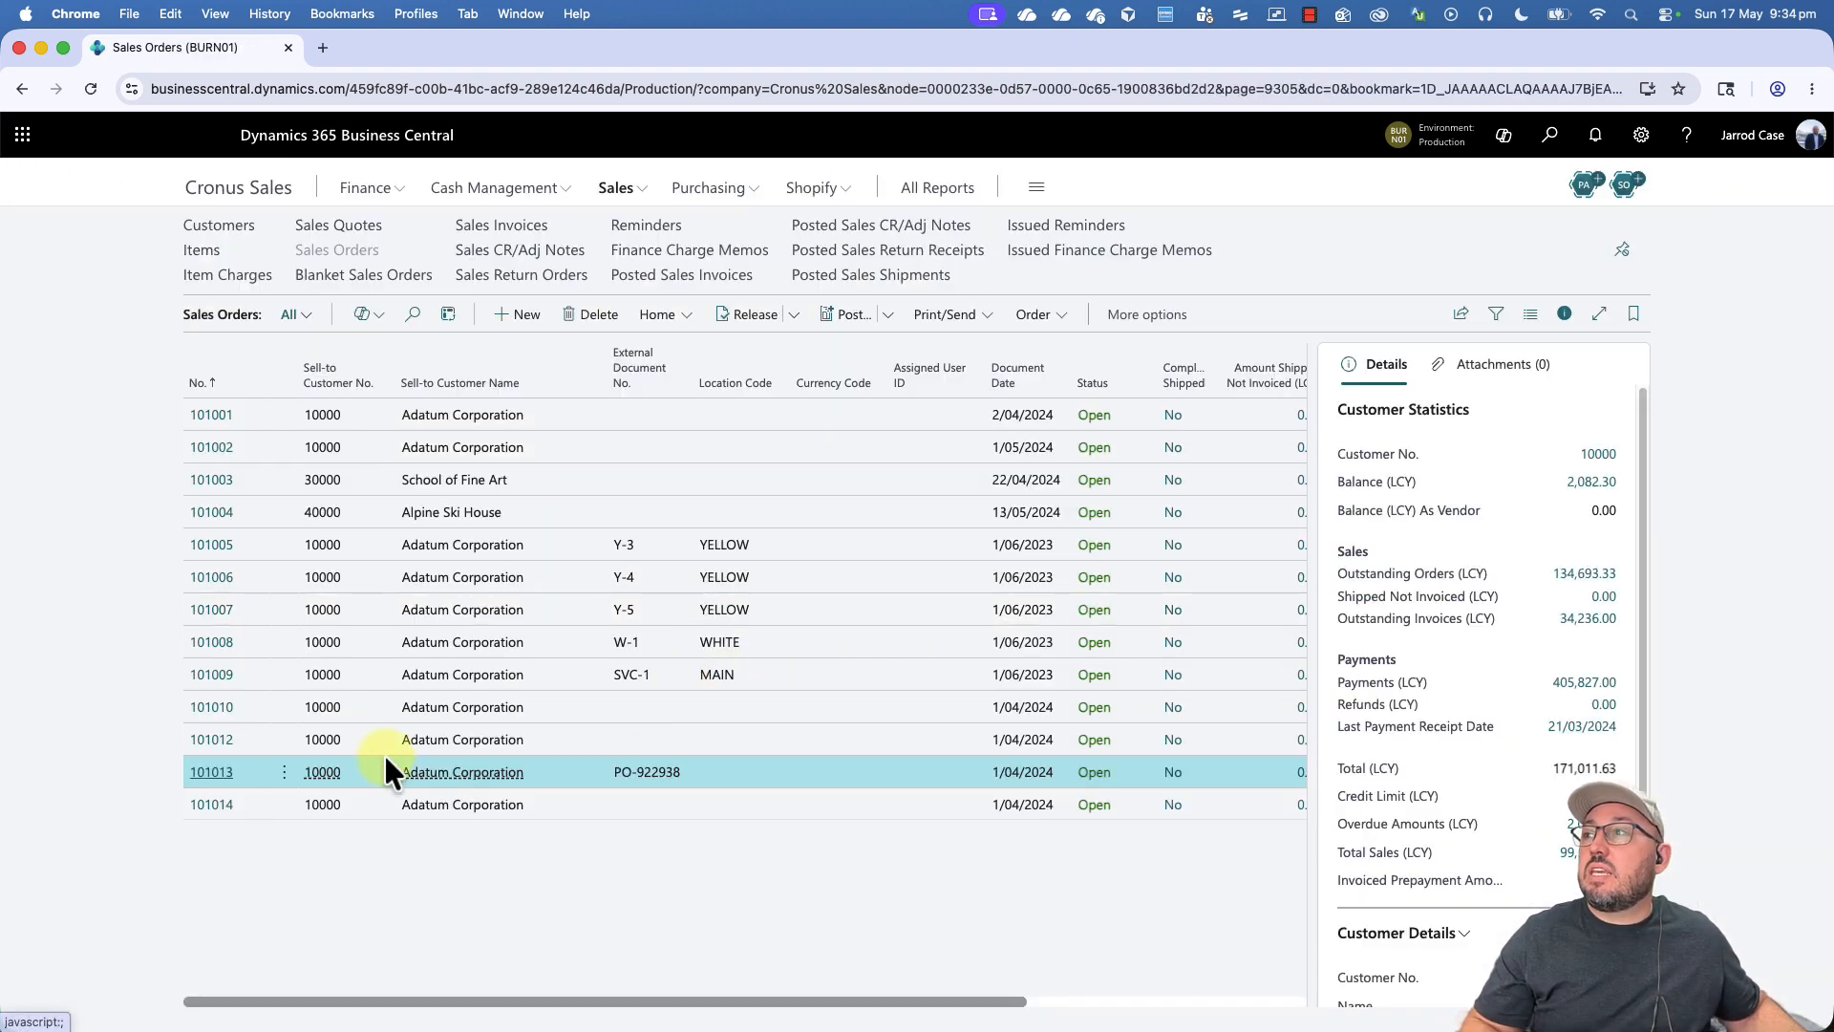
click(207, 804)
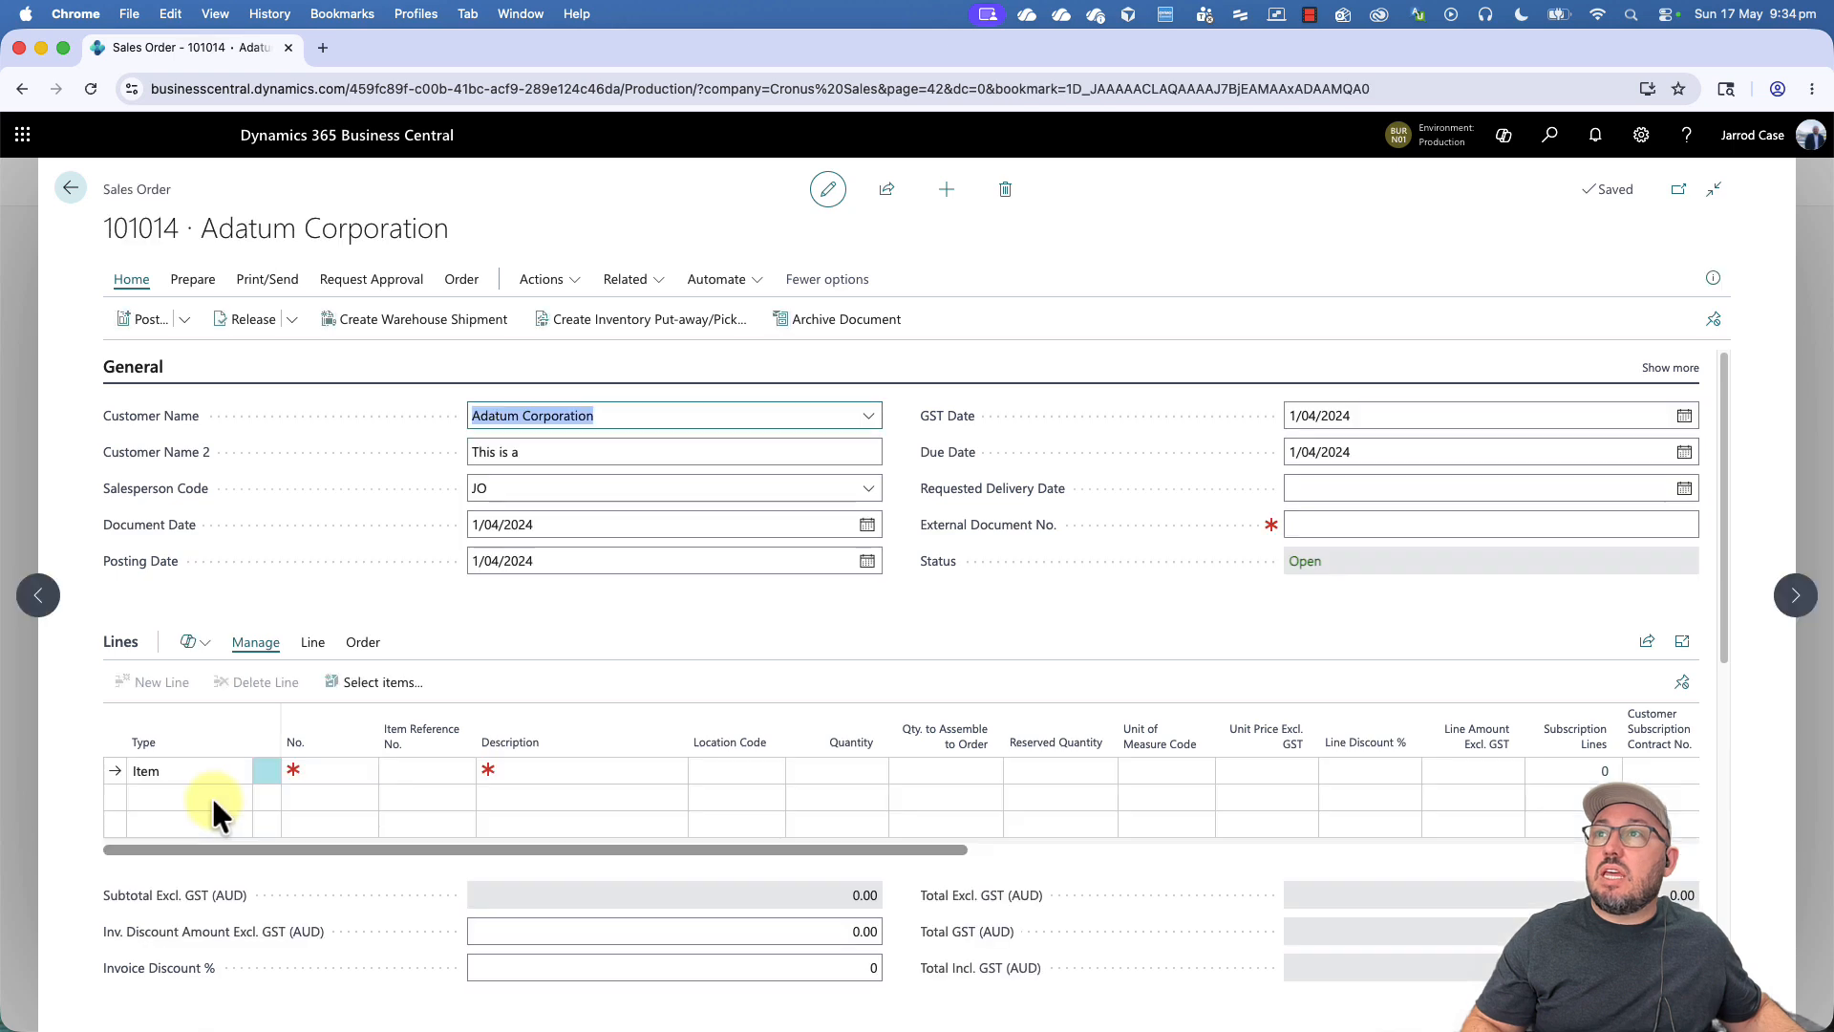
click(1338, 522)
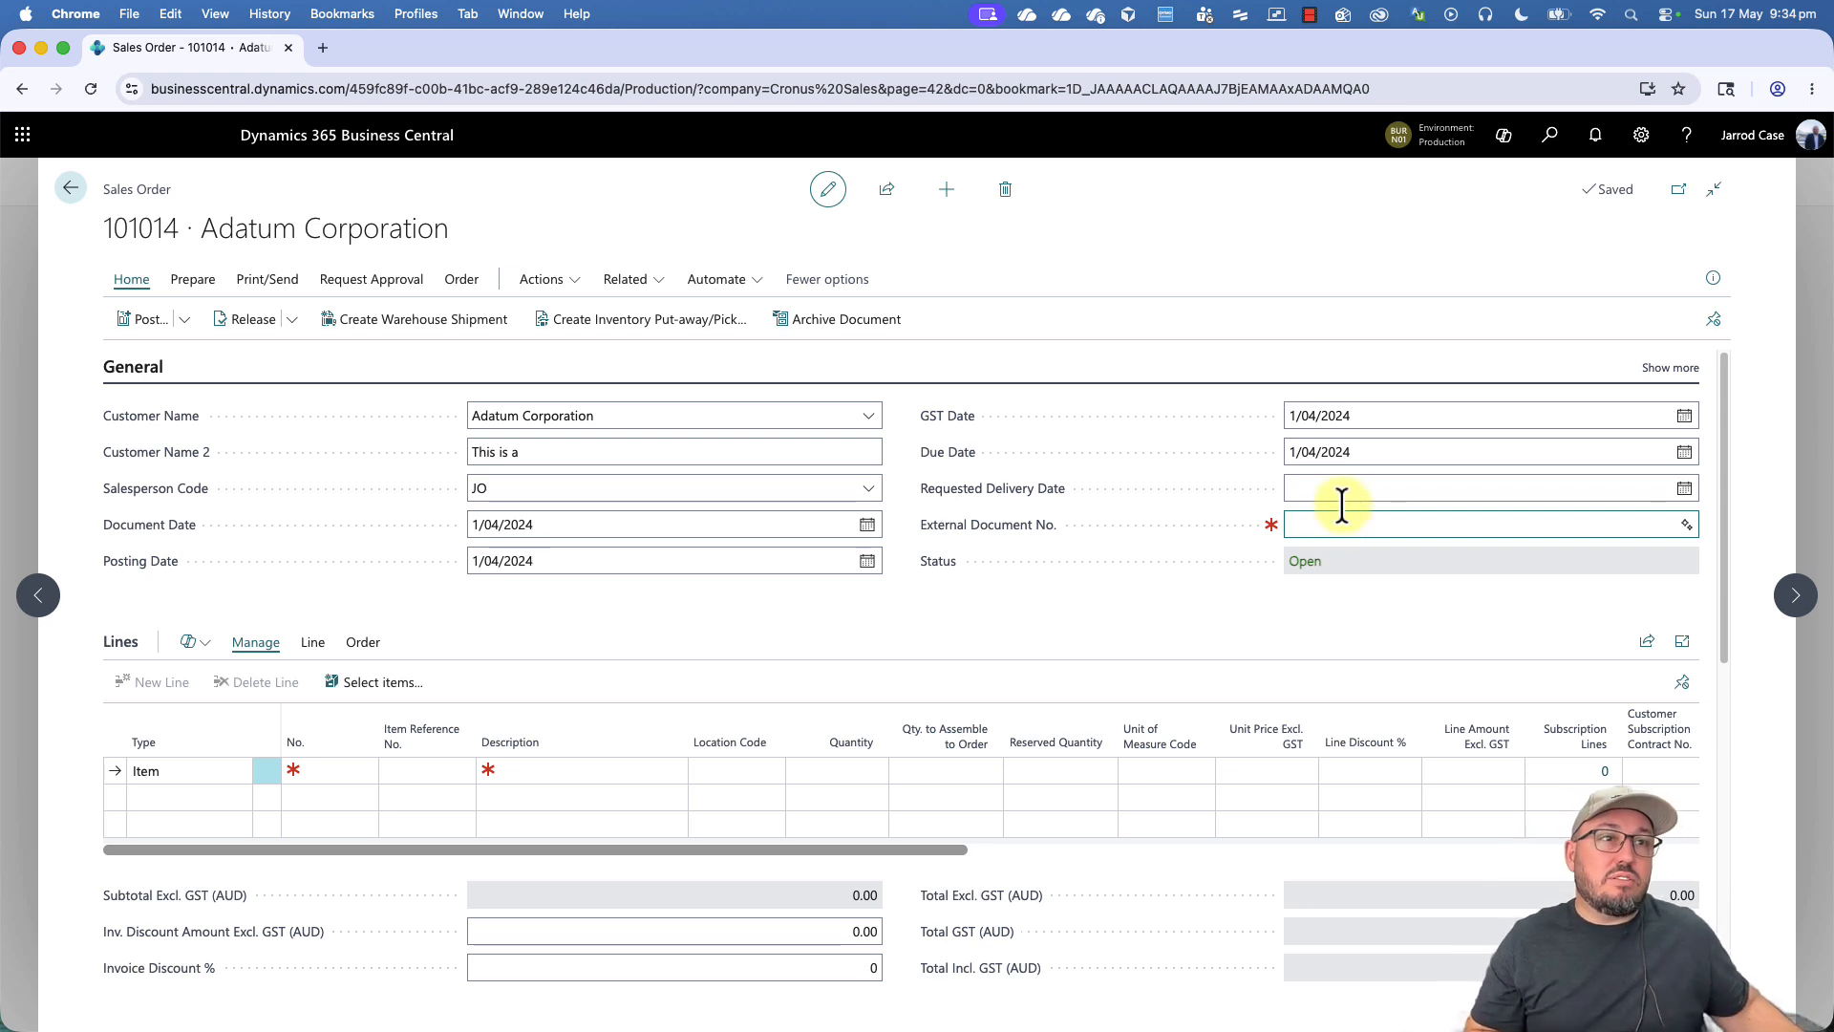
click(698, 416)
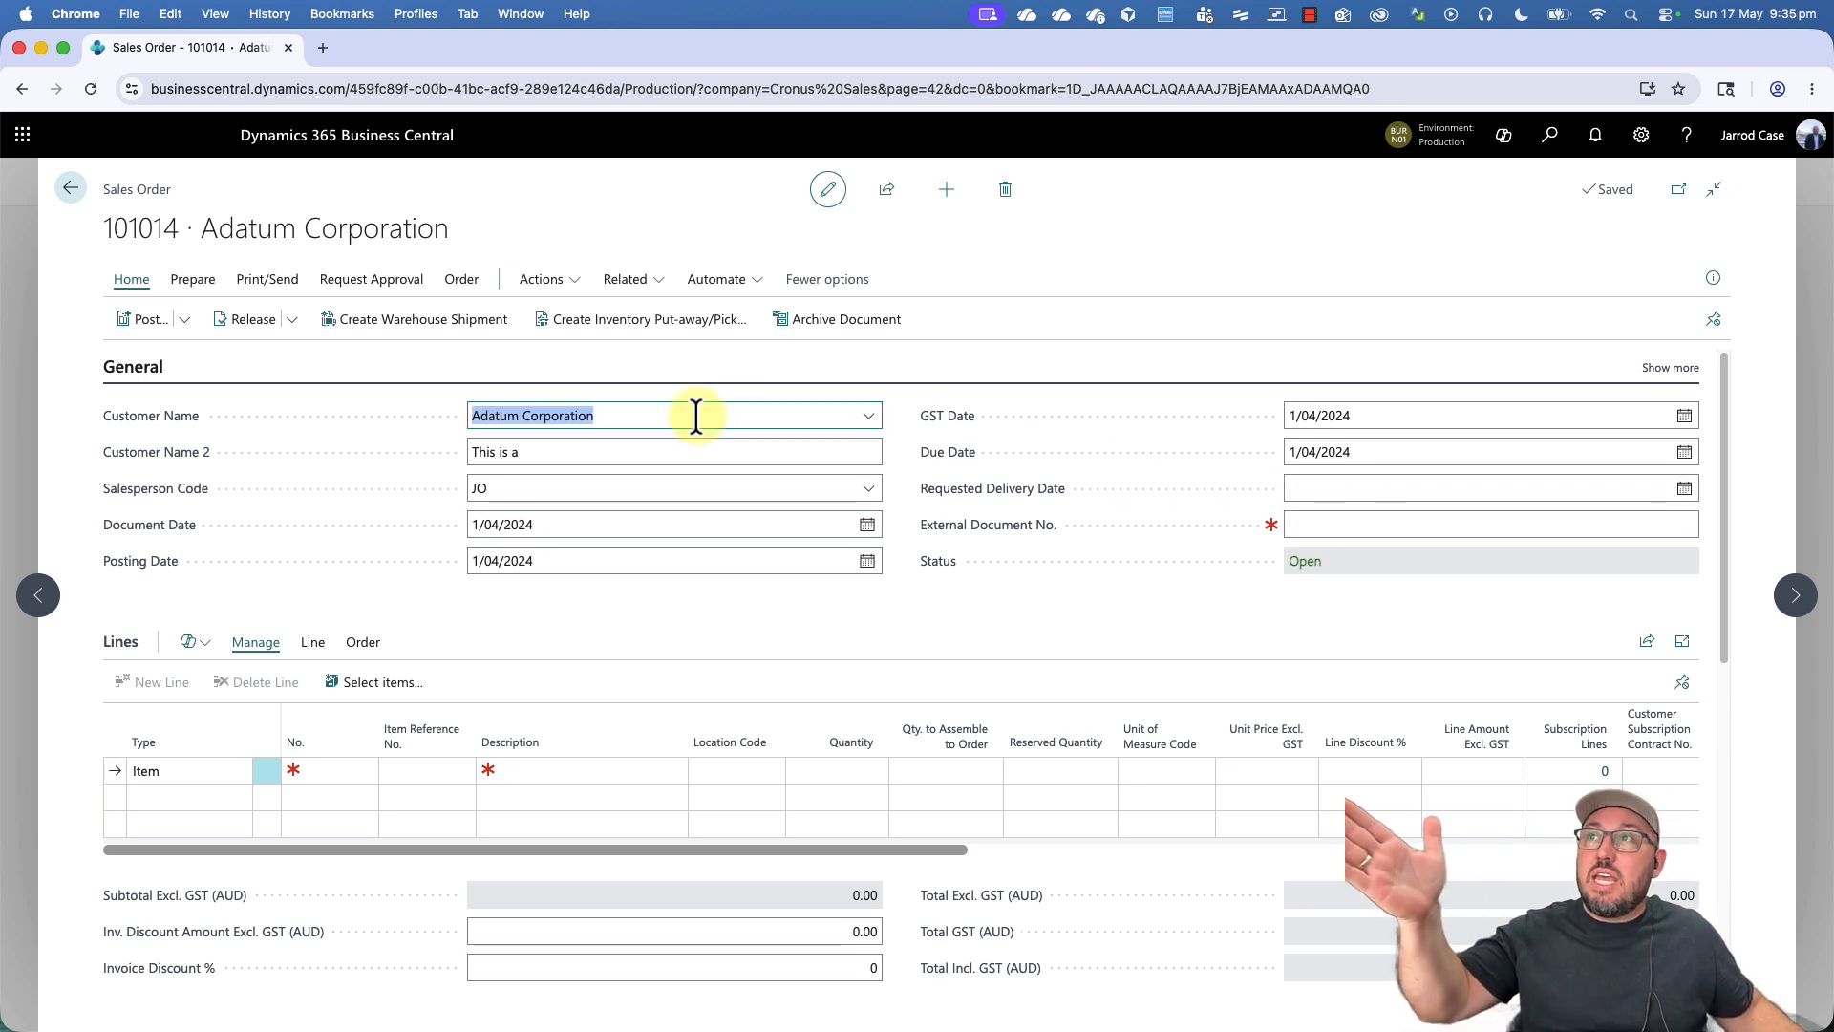
click(1320, 527)
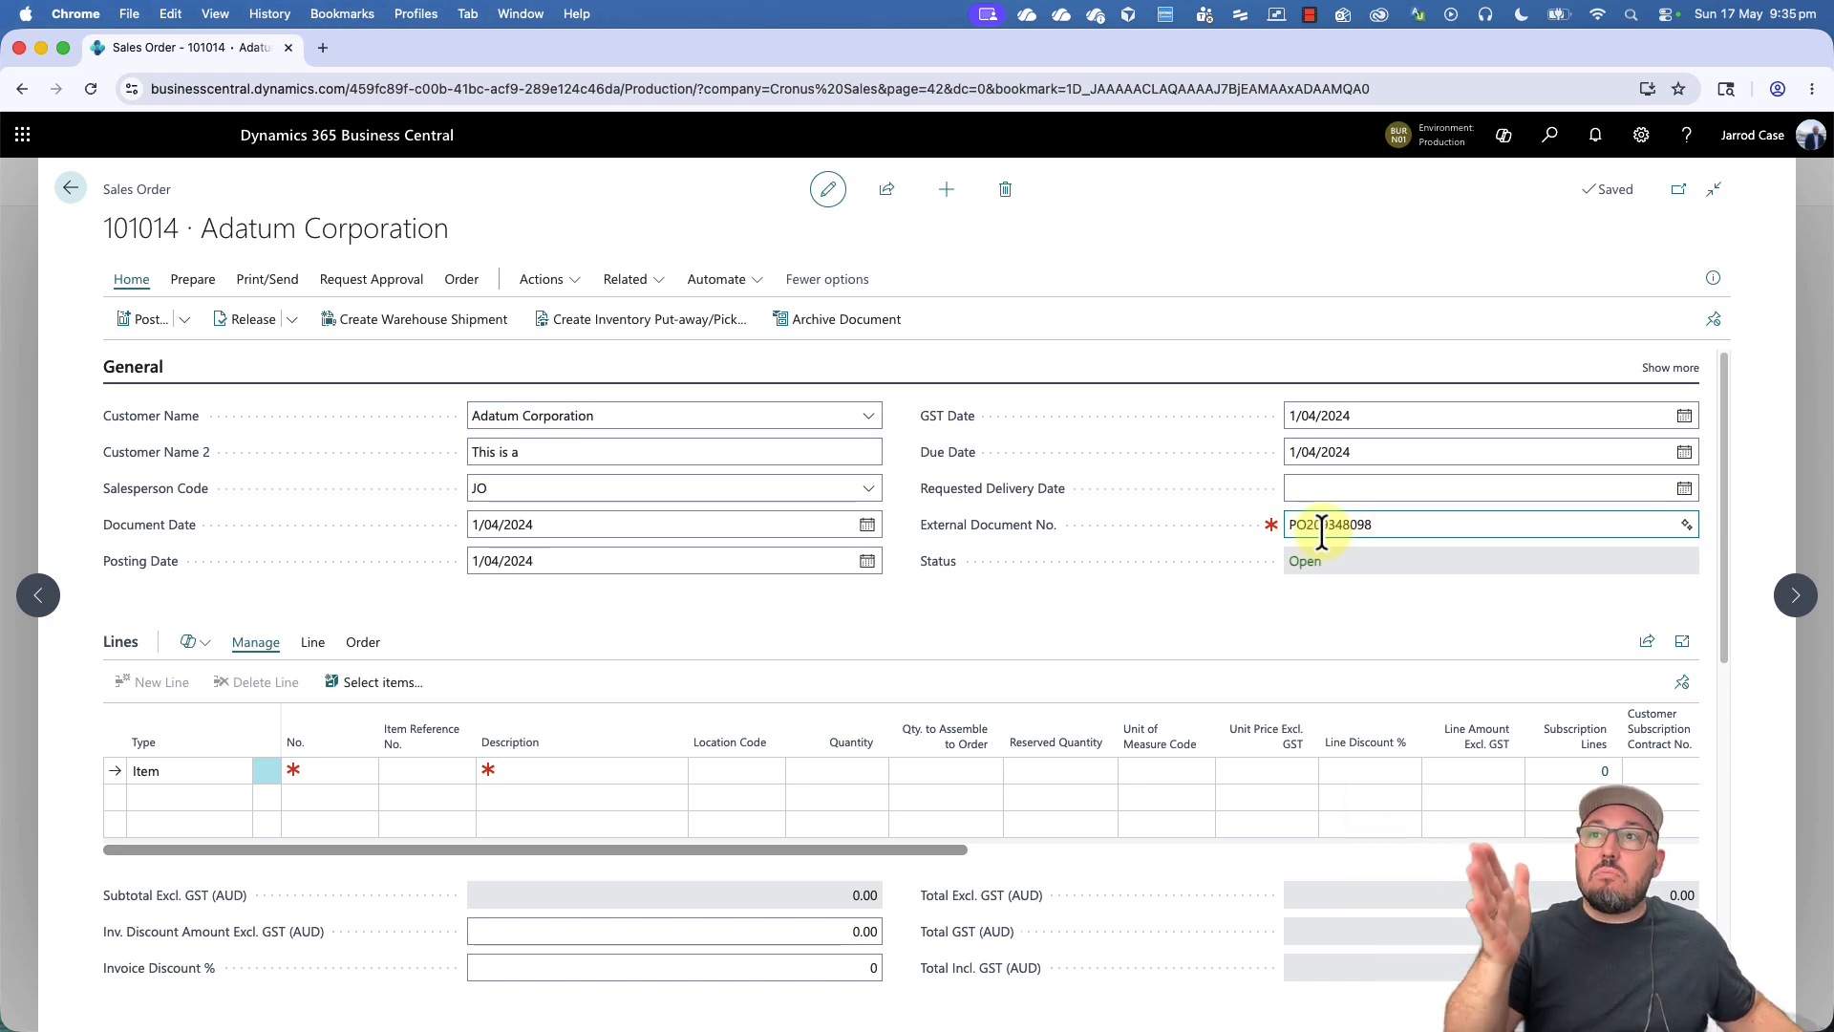
- Collapse the order's Invoice Details section
scroll(1326, 545, down, 3)
scroll(1326, 545, down, 8)
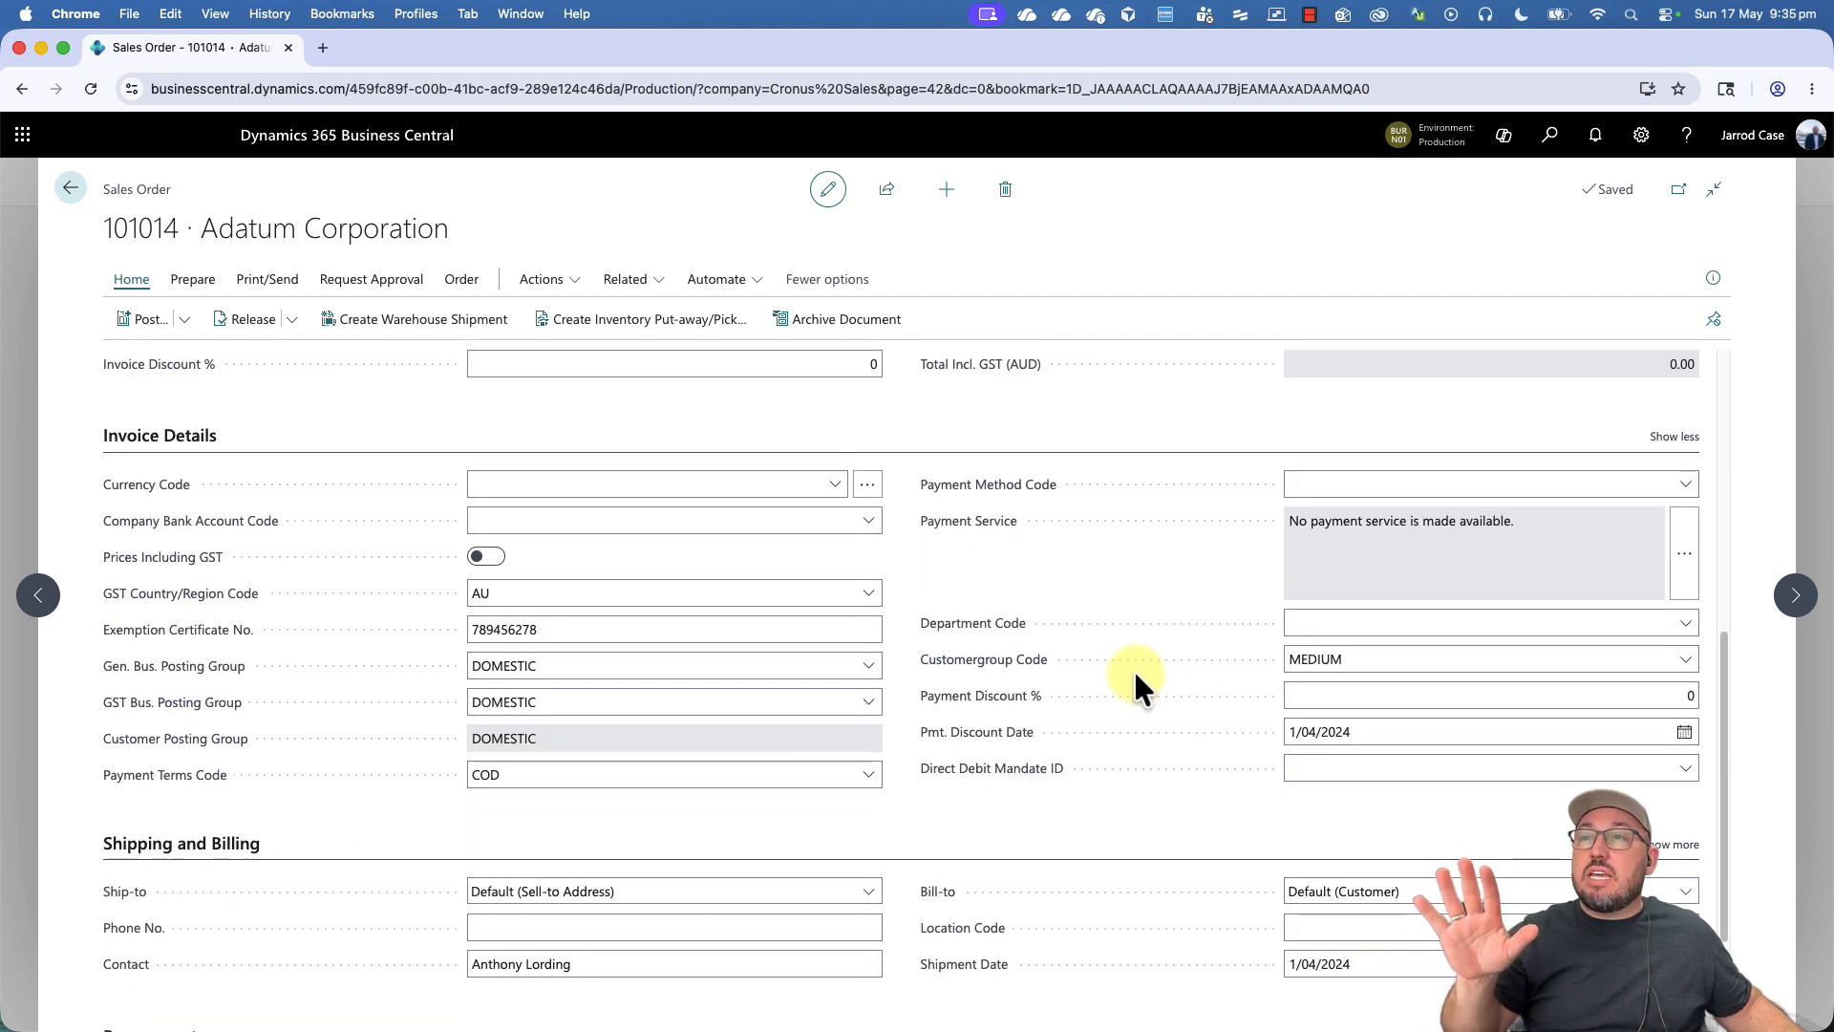
click(187, 435)
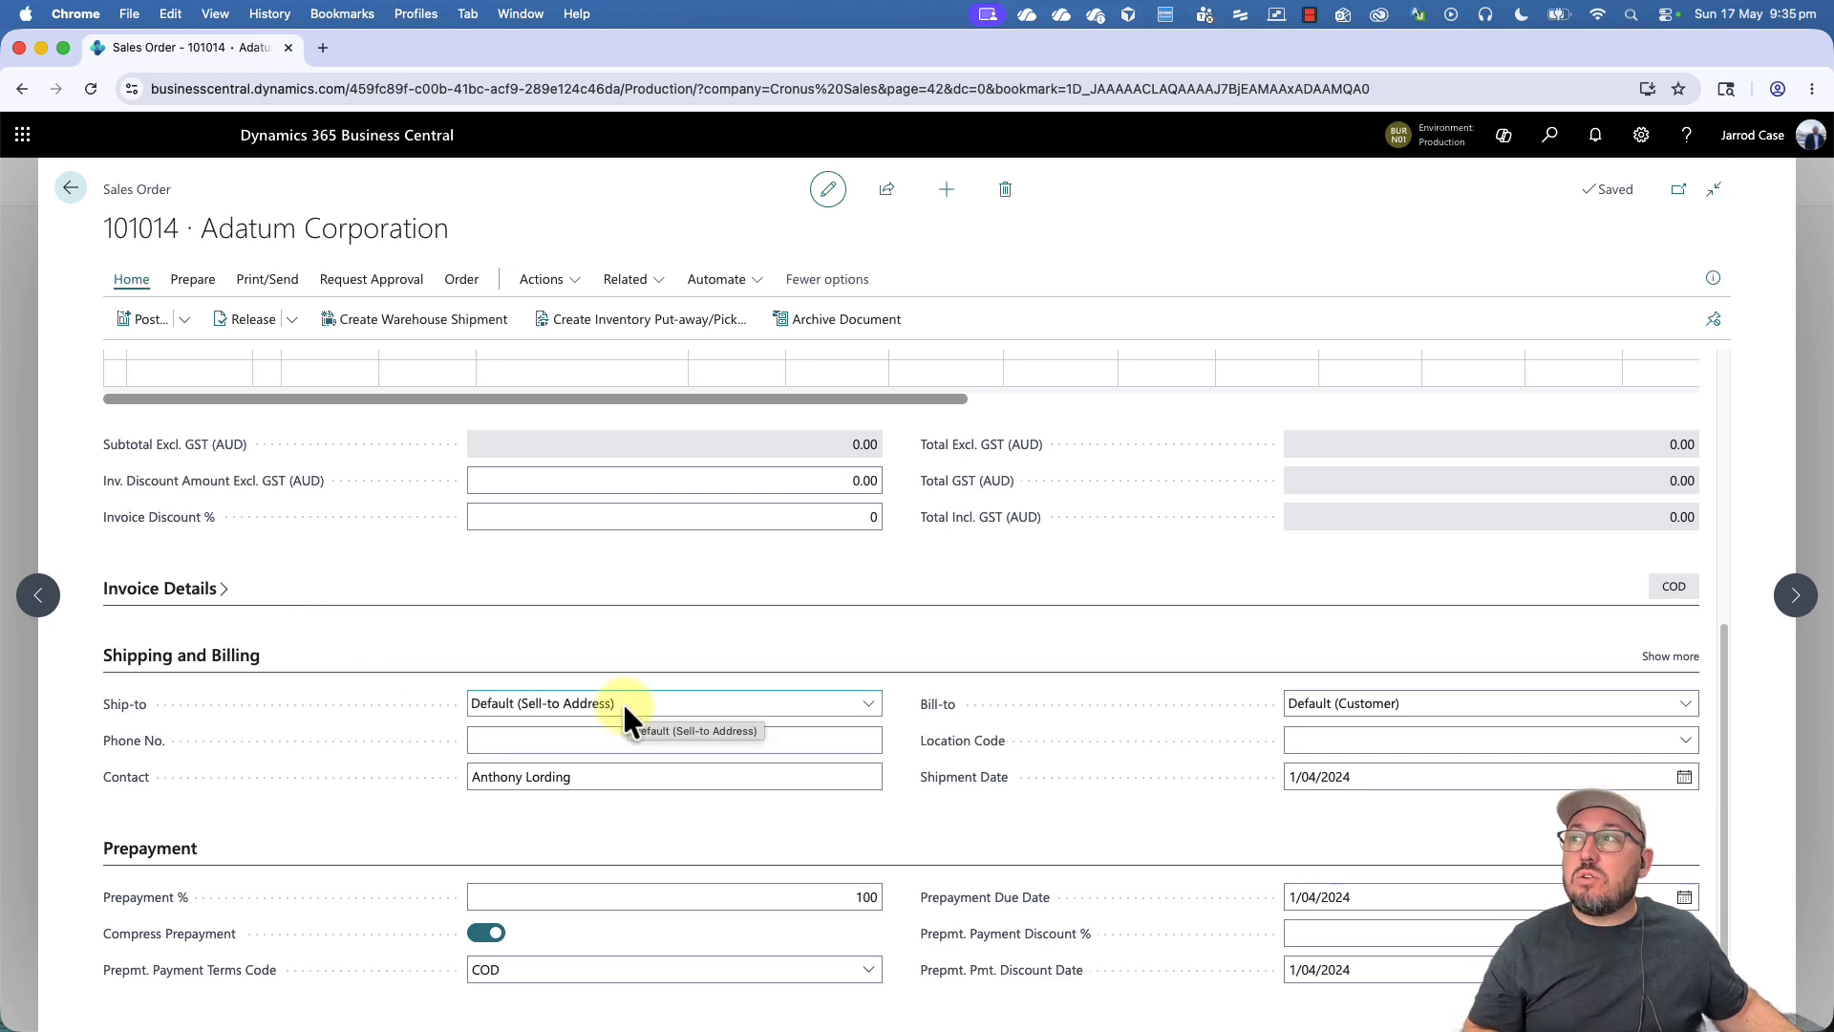
- Set the order's Ship-to to Alternate Shipping Address with the code LONDON
click(512, 723)
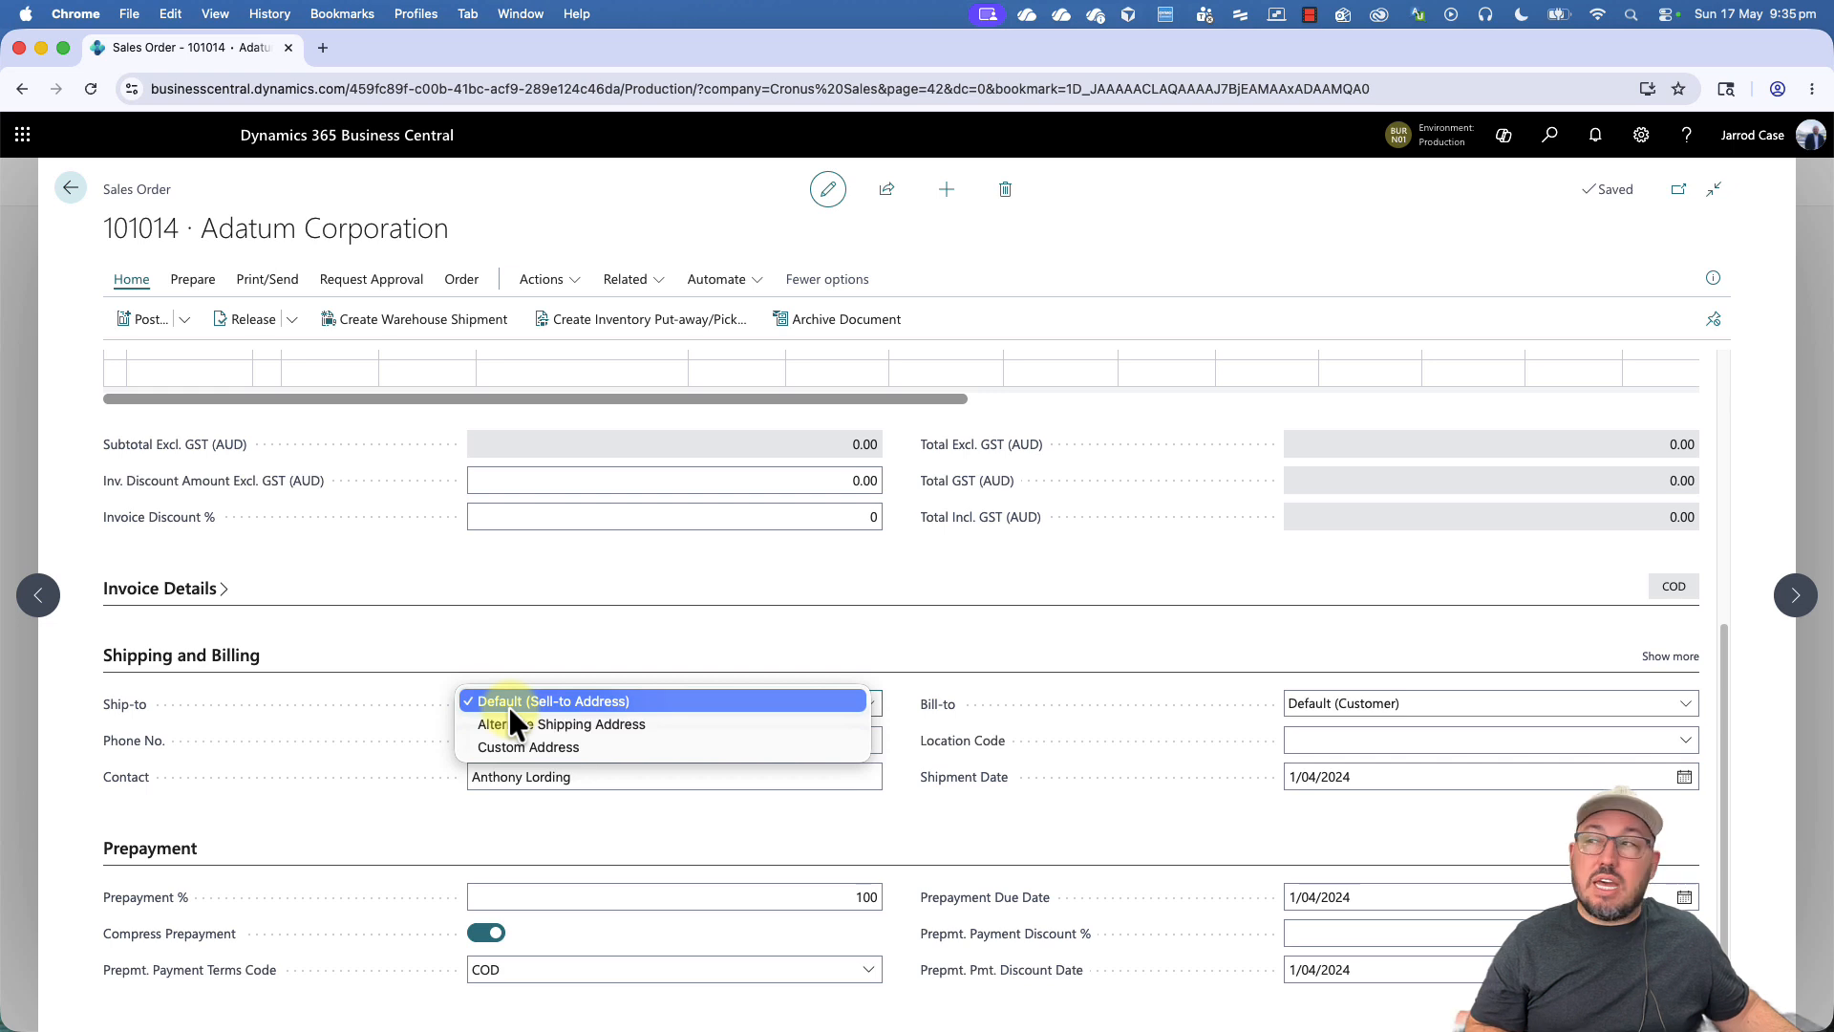
click(629, 726)
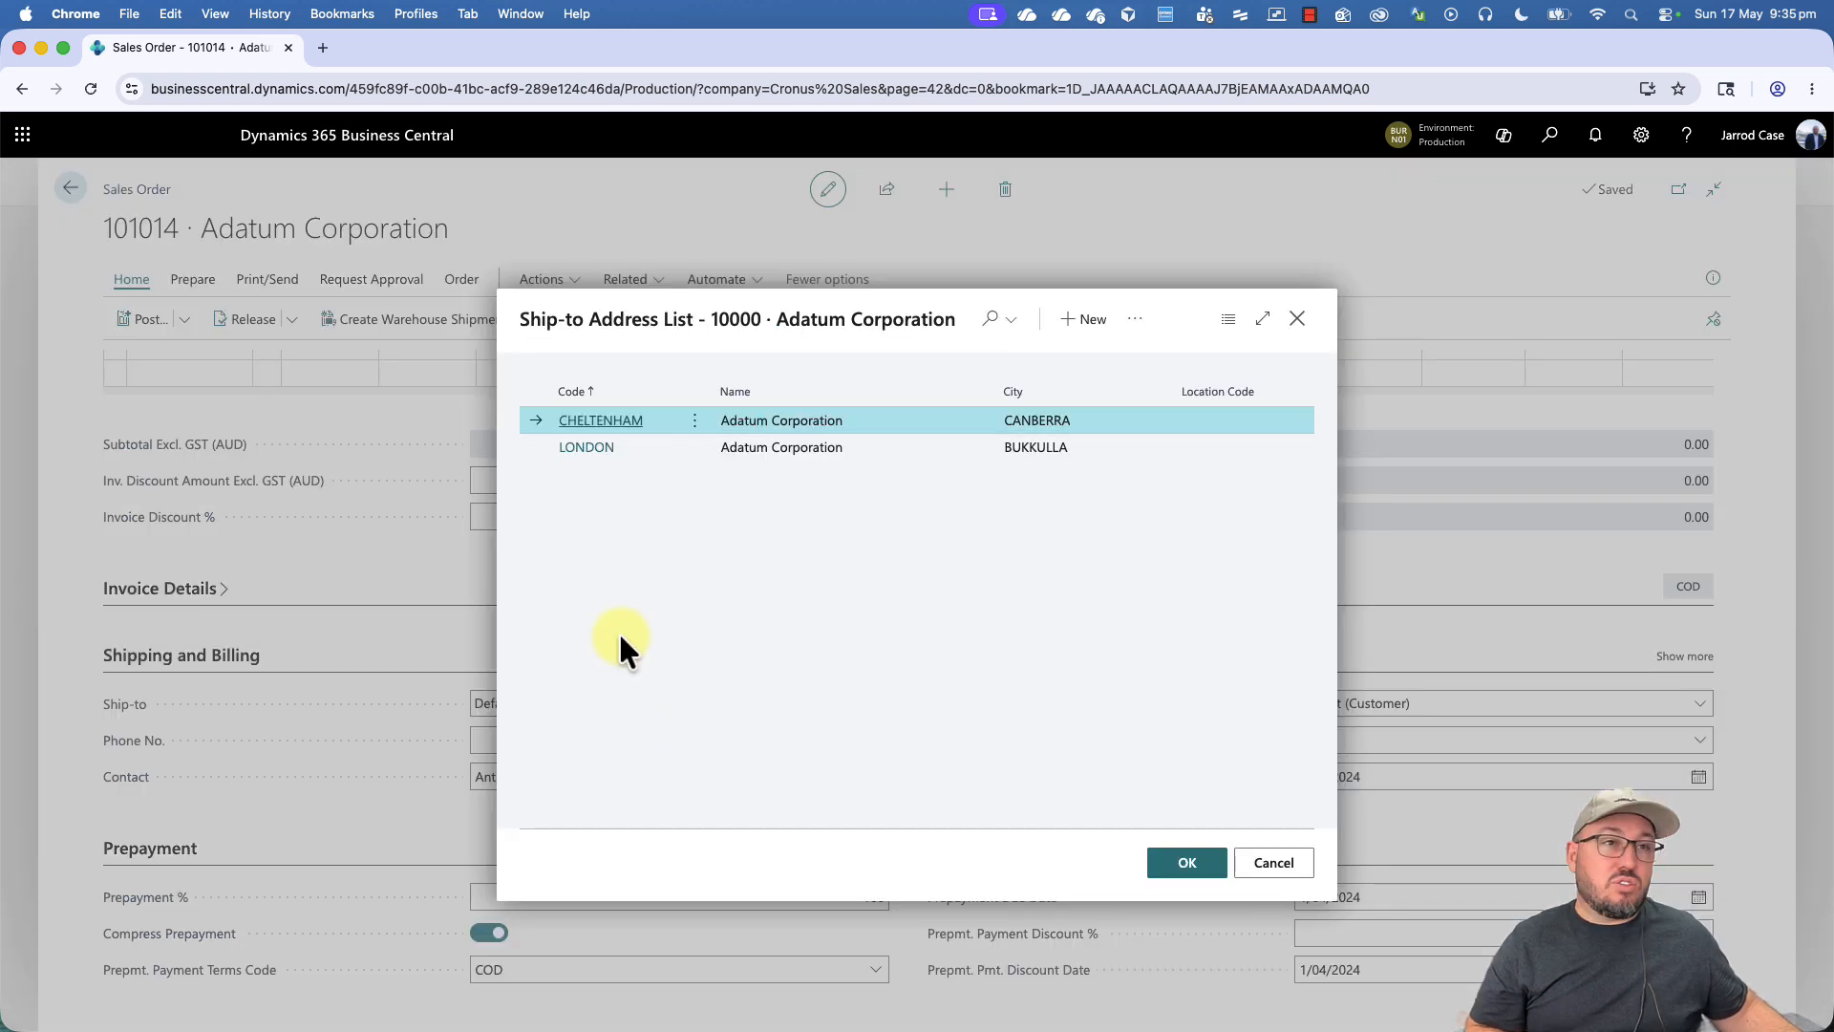
click(605, 448)
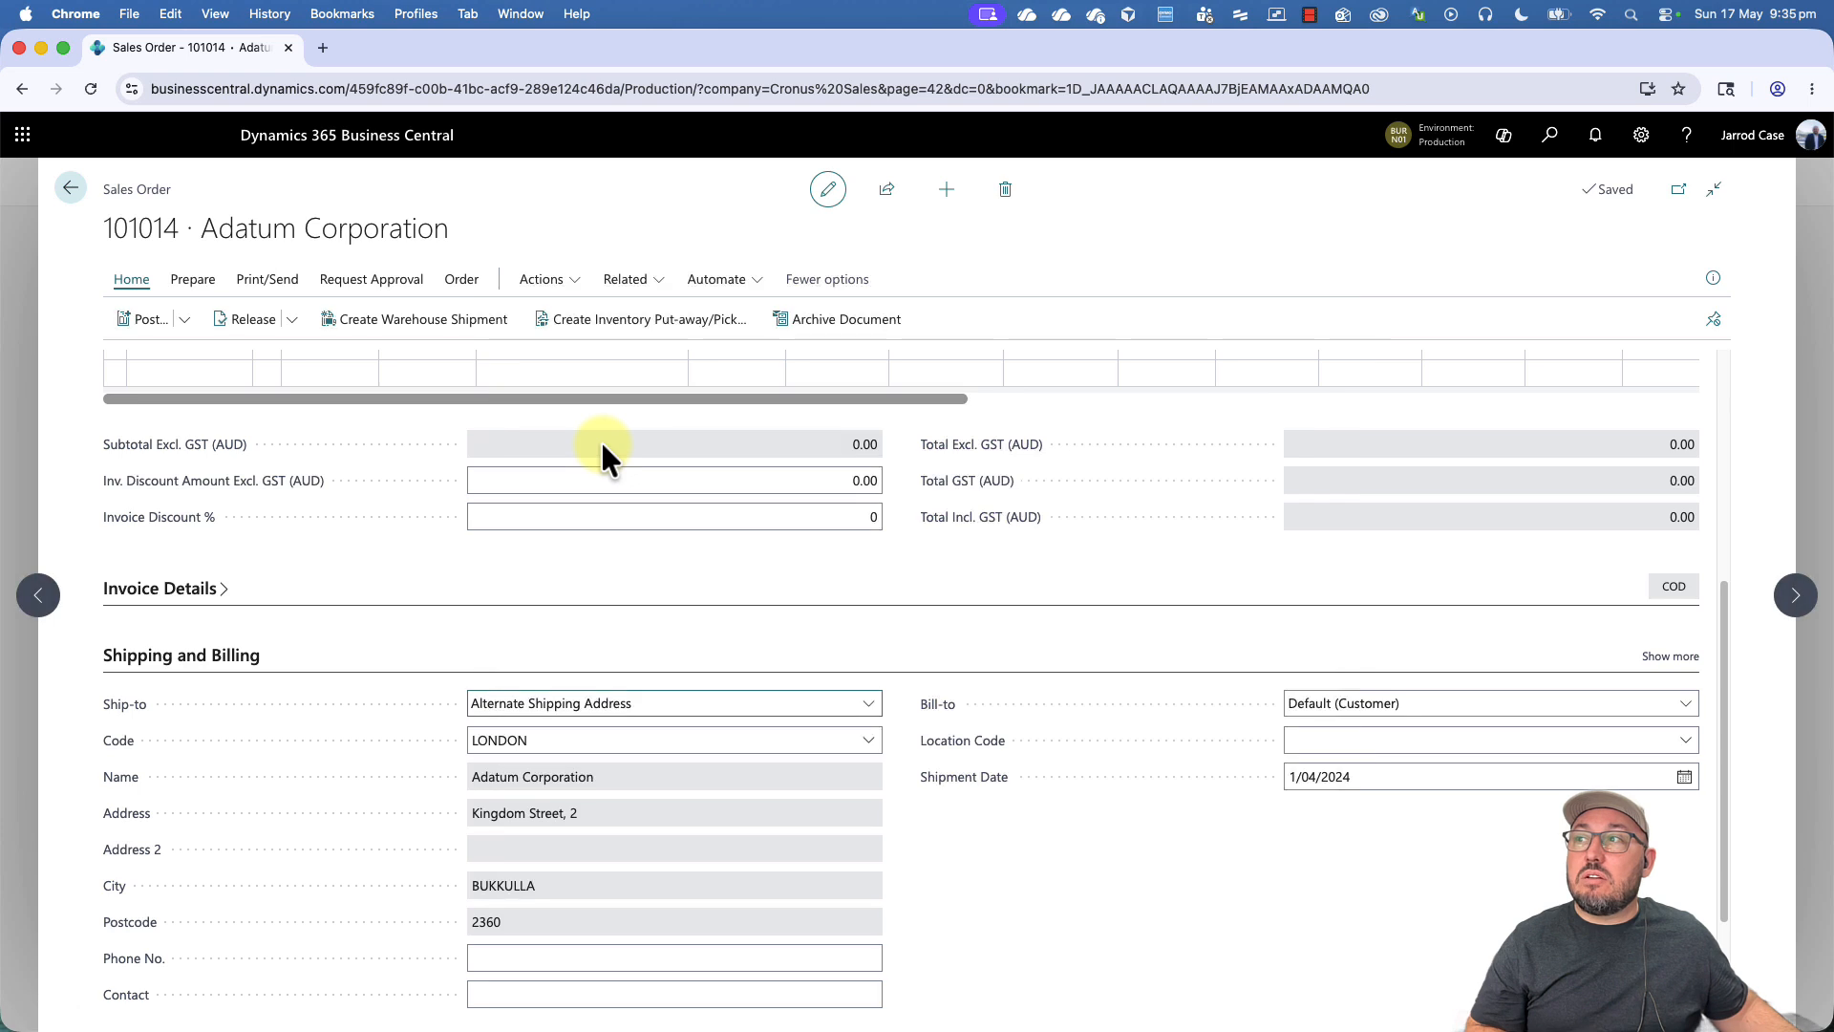
- Set the order's Ship-to to Custom Address
click(812, 700)
click(777, 724)
scroll(751, 816, down, 3)
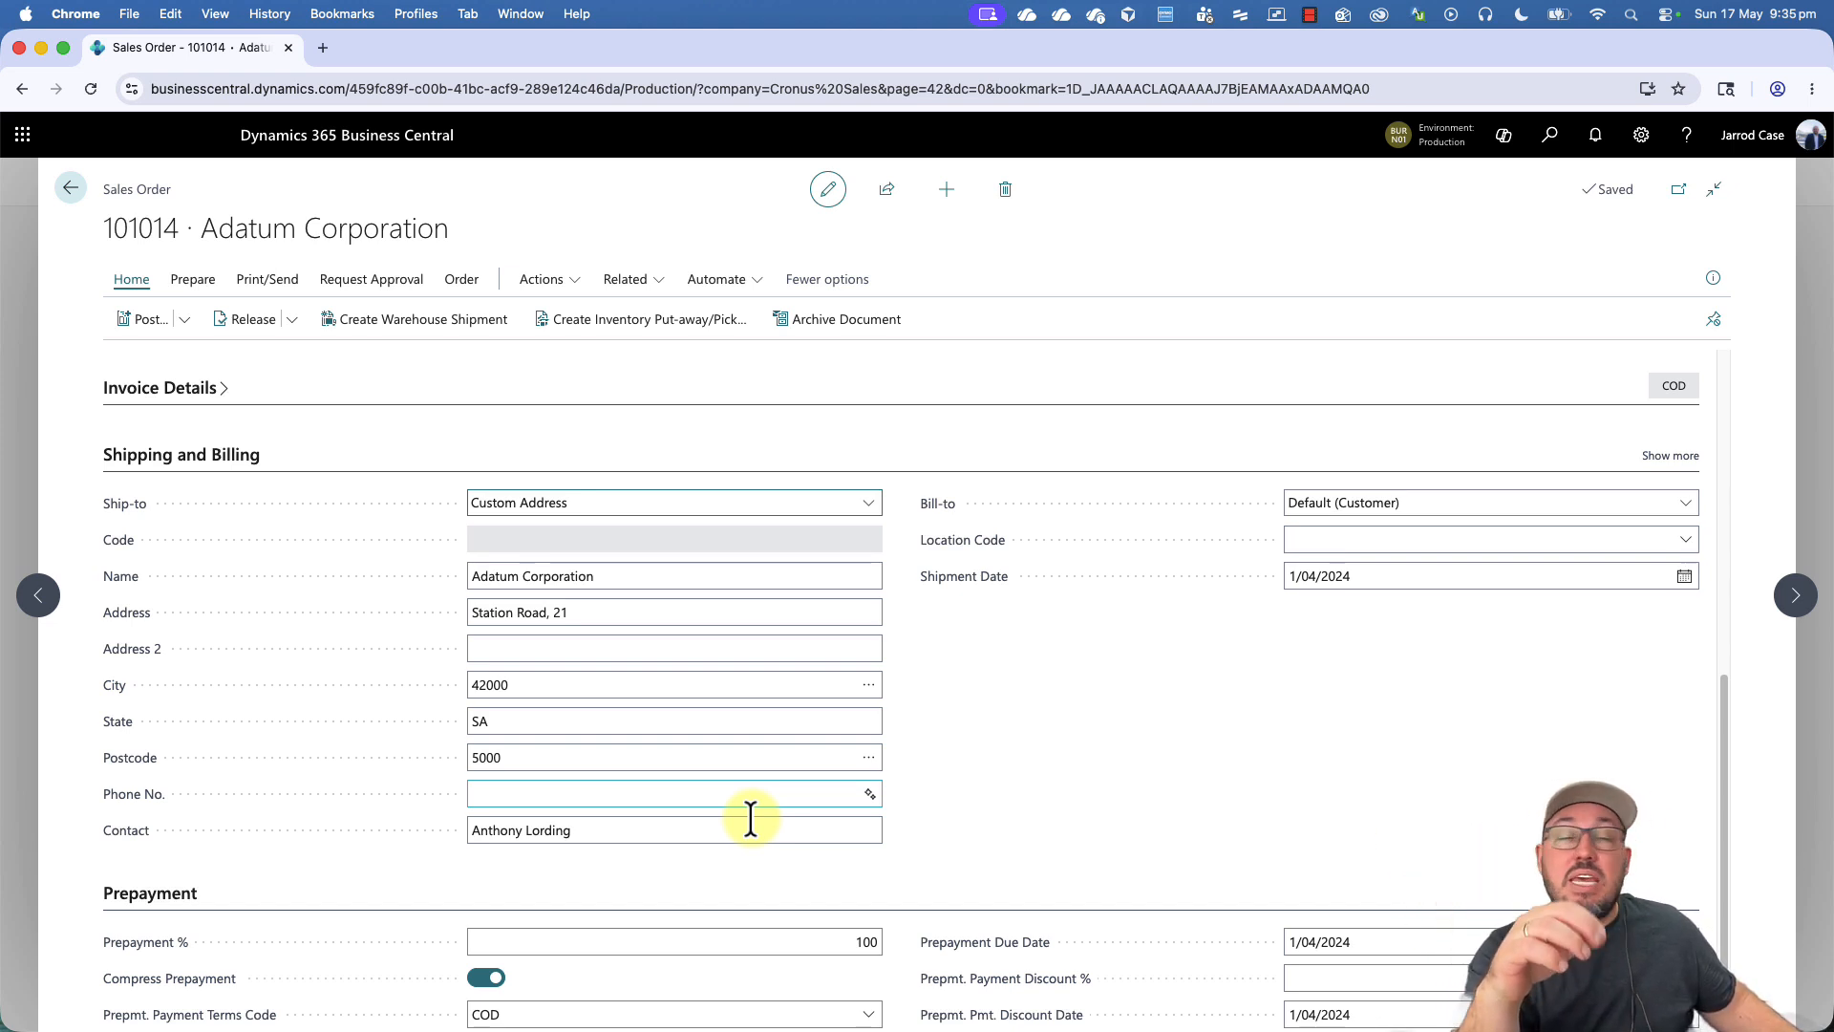
- Set the order's Location Code to MAIN and accept the recalculation of the document's dimensions
click(1438, 540)
click(1429, 647)
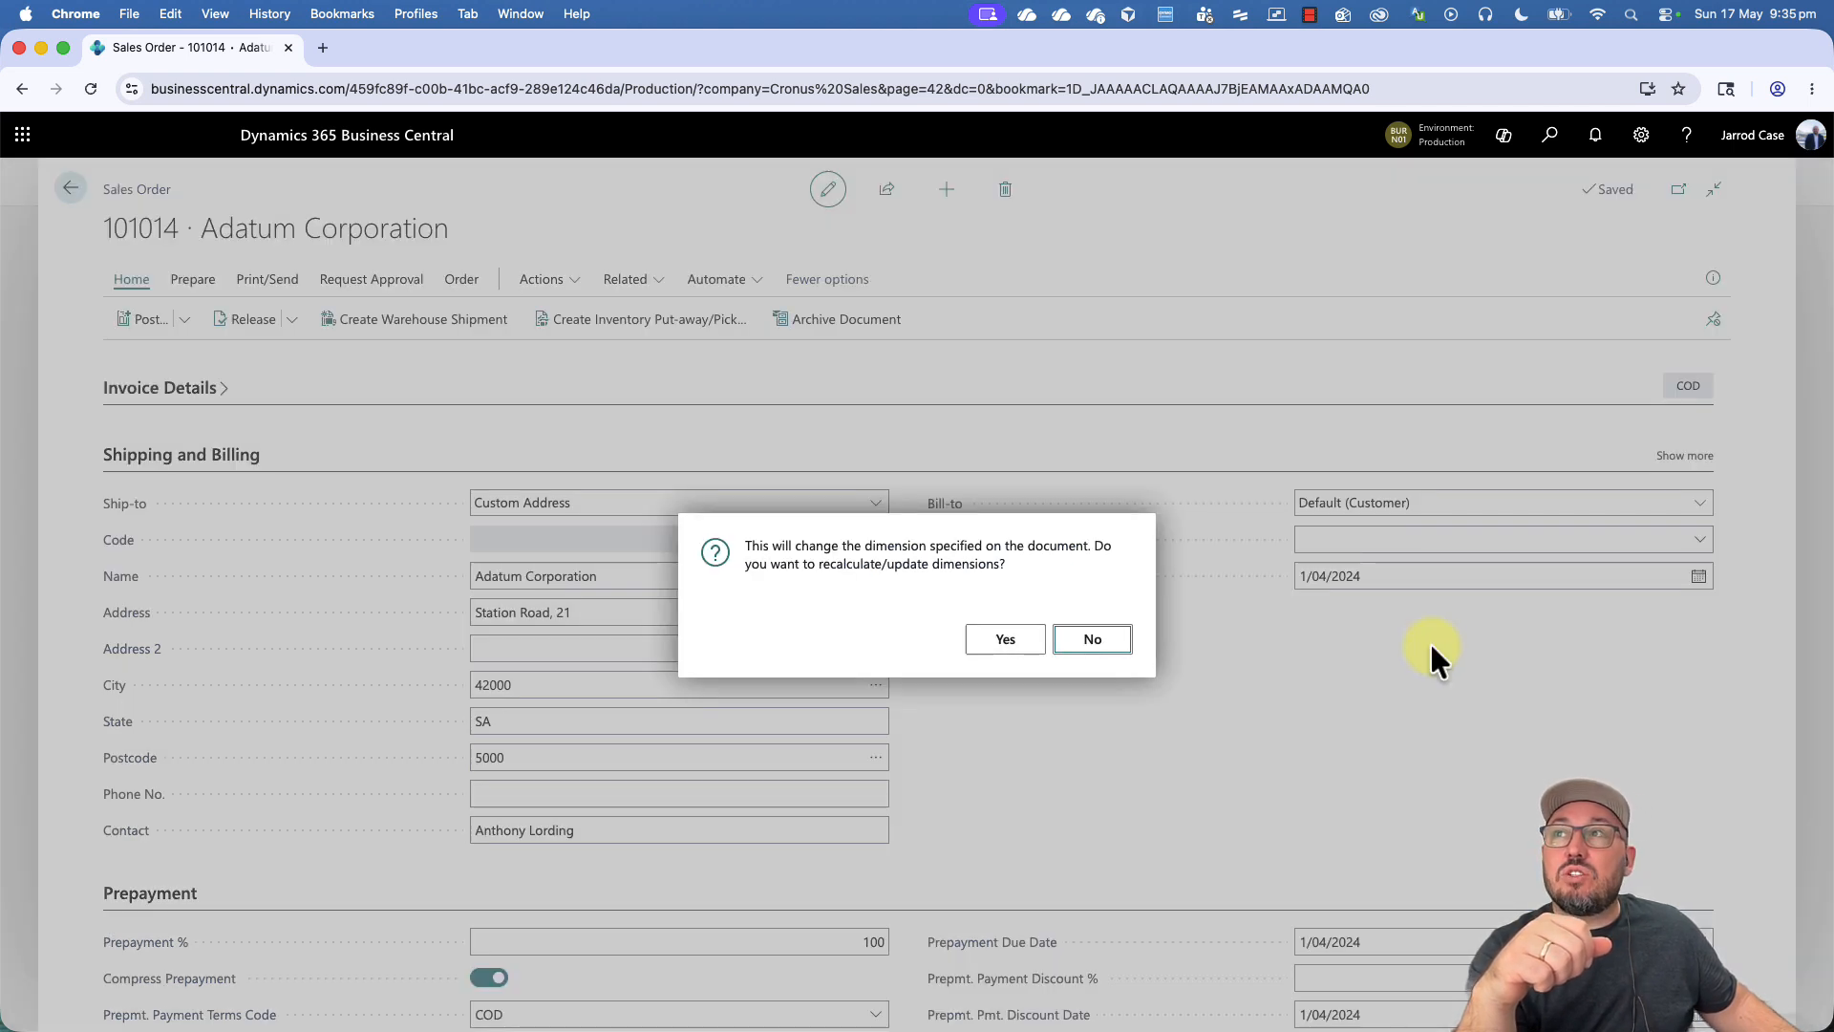
click(1005, 650)
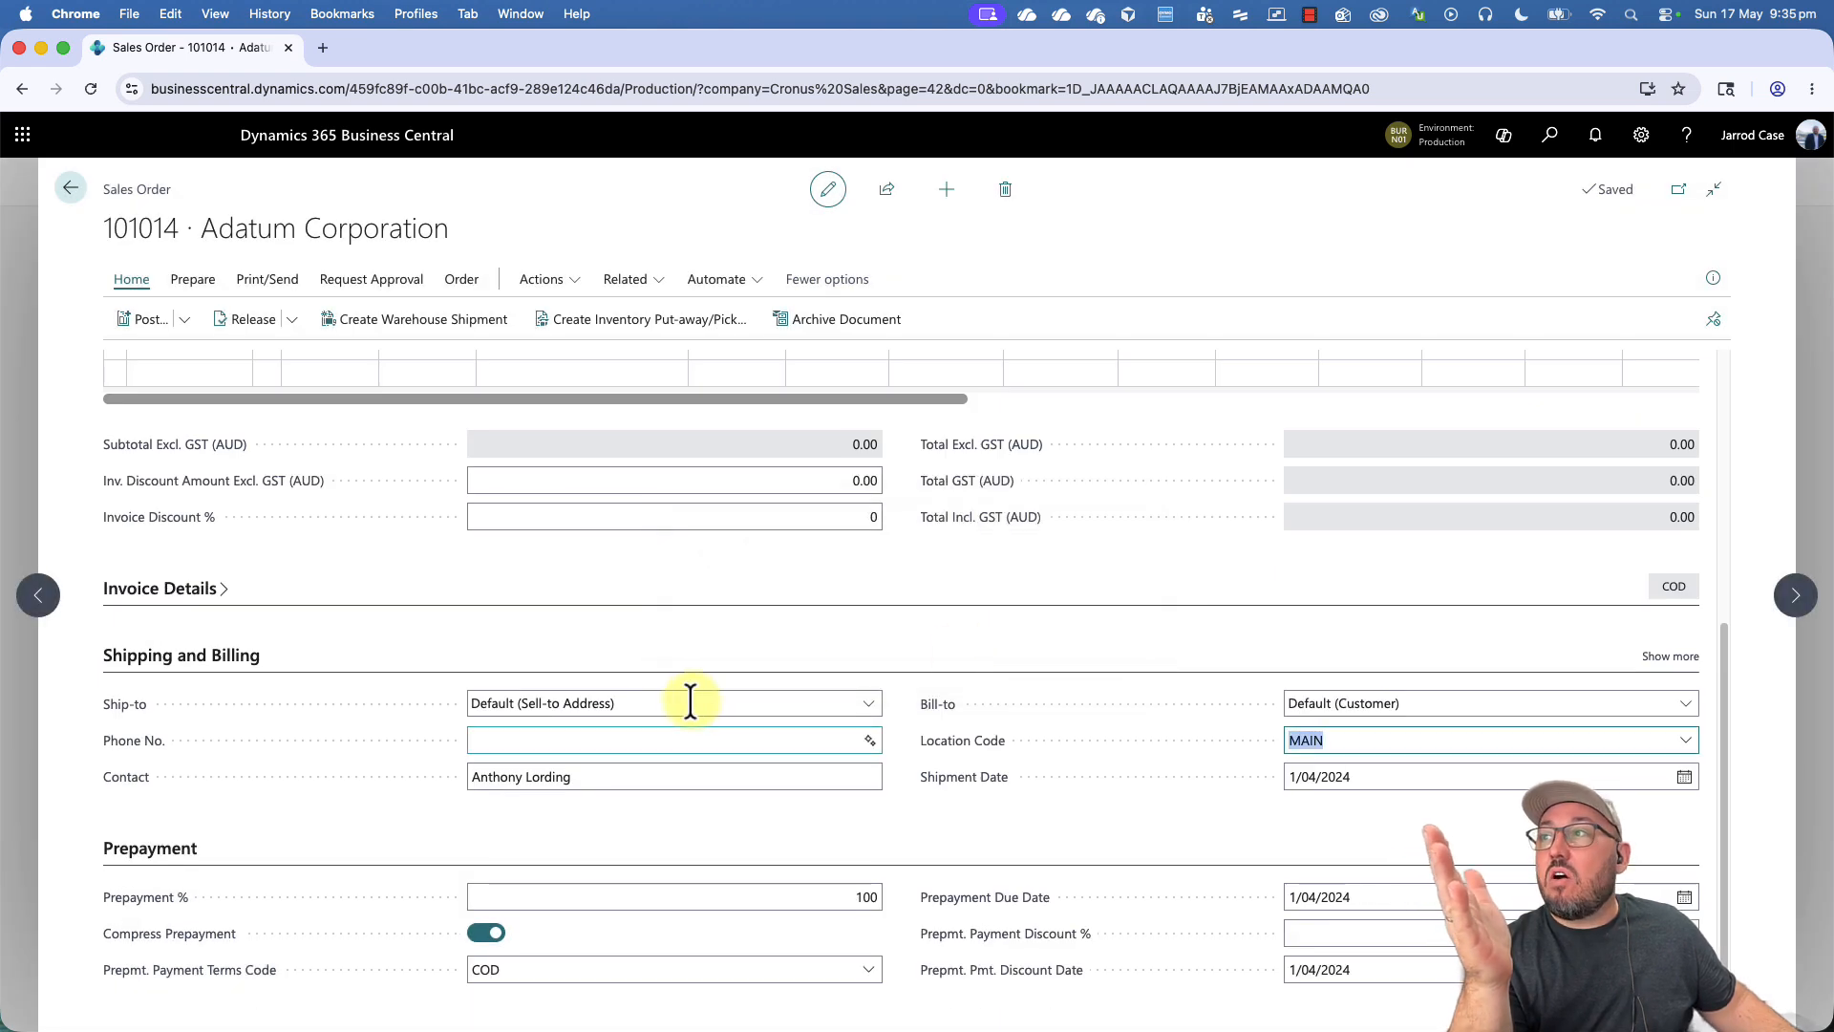
- Set the order's Ship-to to Alternate Shipping Address with the code CHELTENHAM
click(690, 702)
click(682, 720)
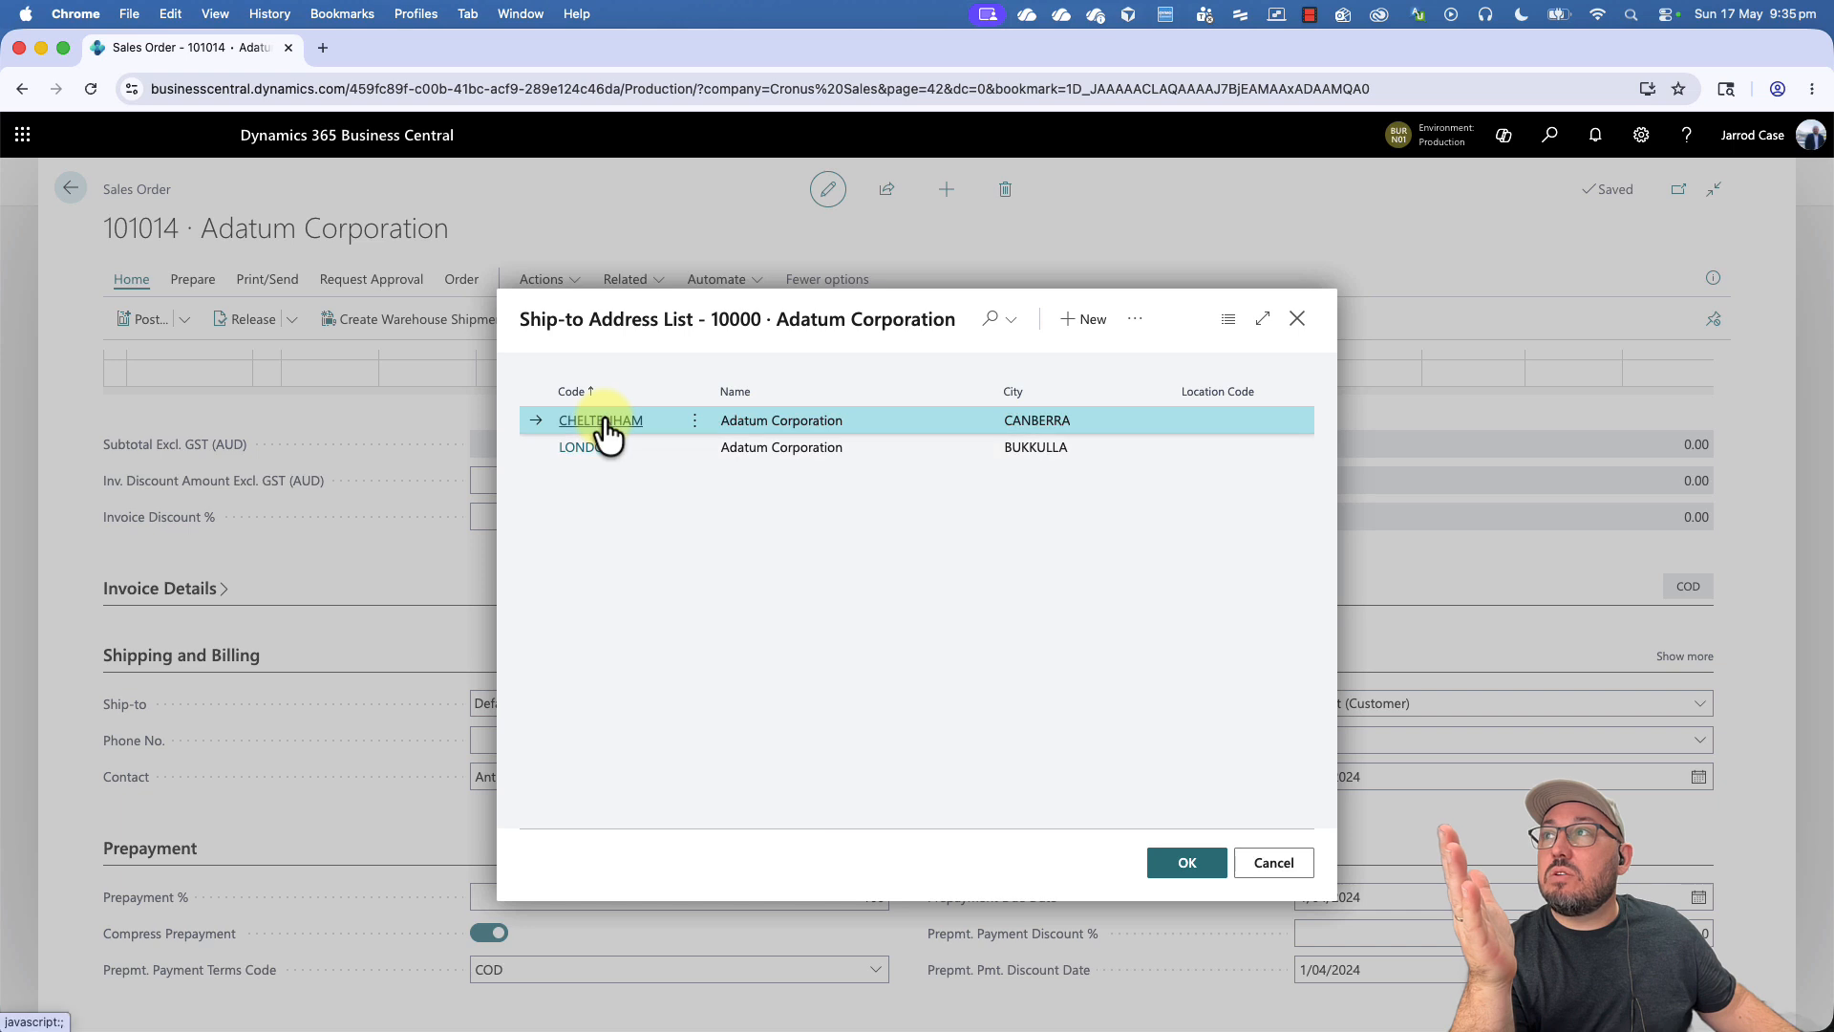
click(608, 428)
scroll(1241, 554, down, 2)
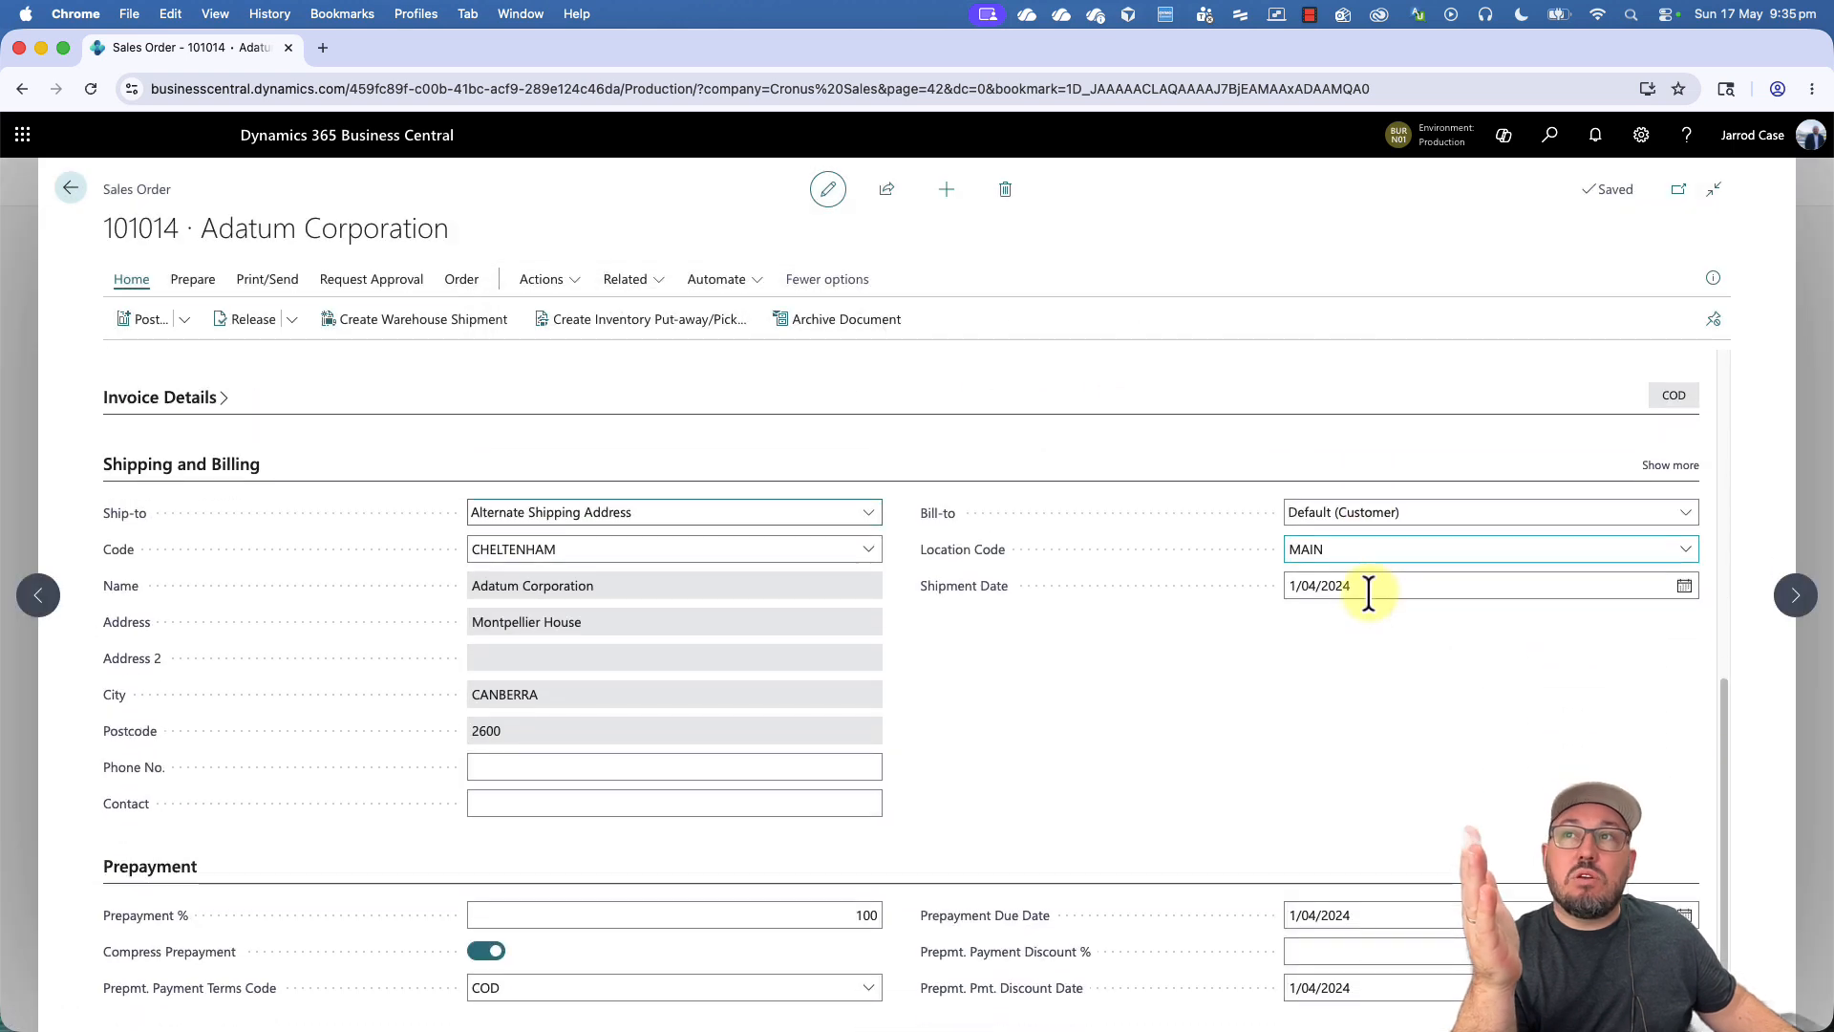
- Set the order's Shipment Date to 5/04/2024
click(1367, 587)
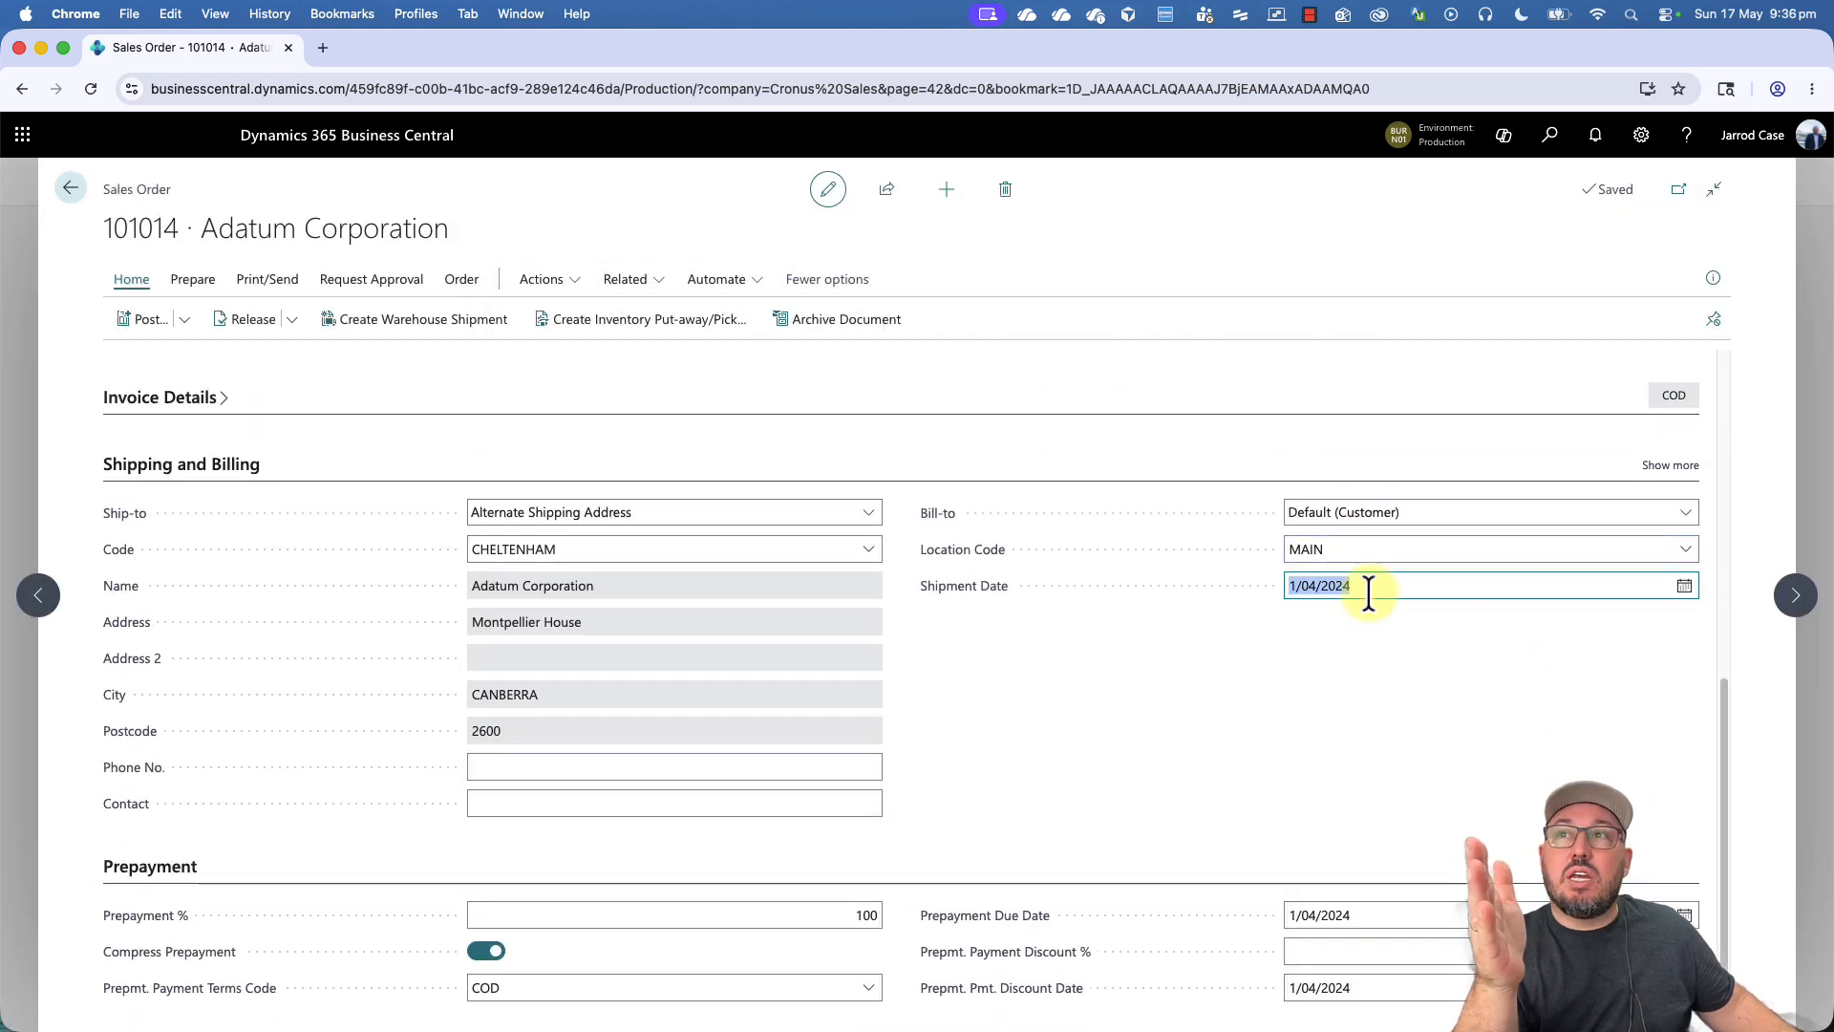
click(1684, 585)
click(1416, 674)
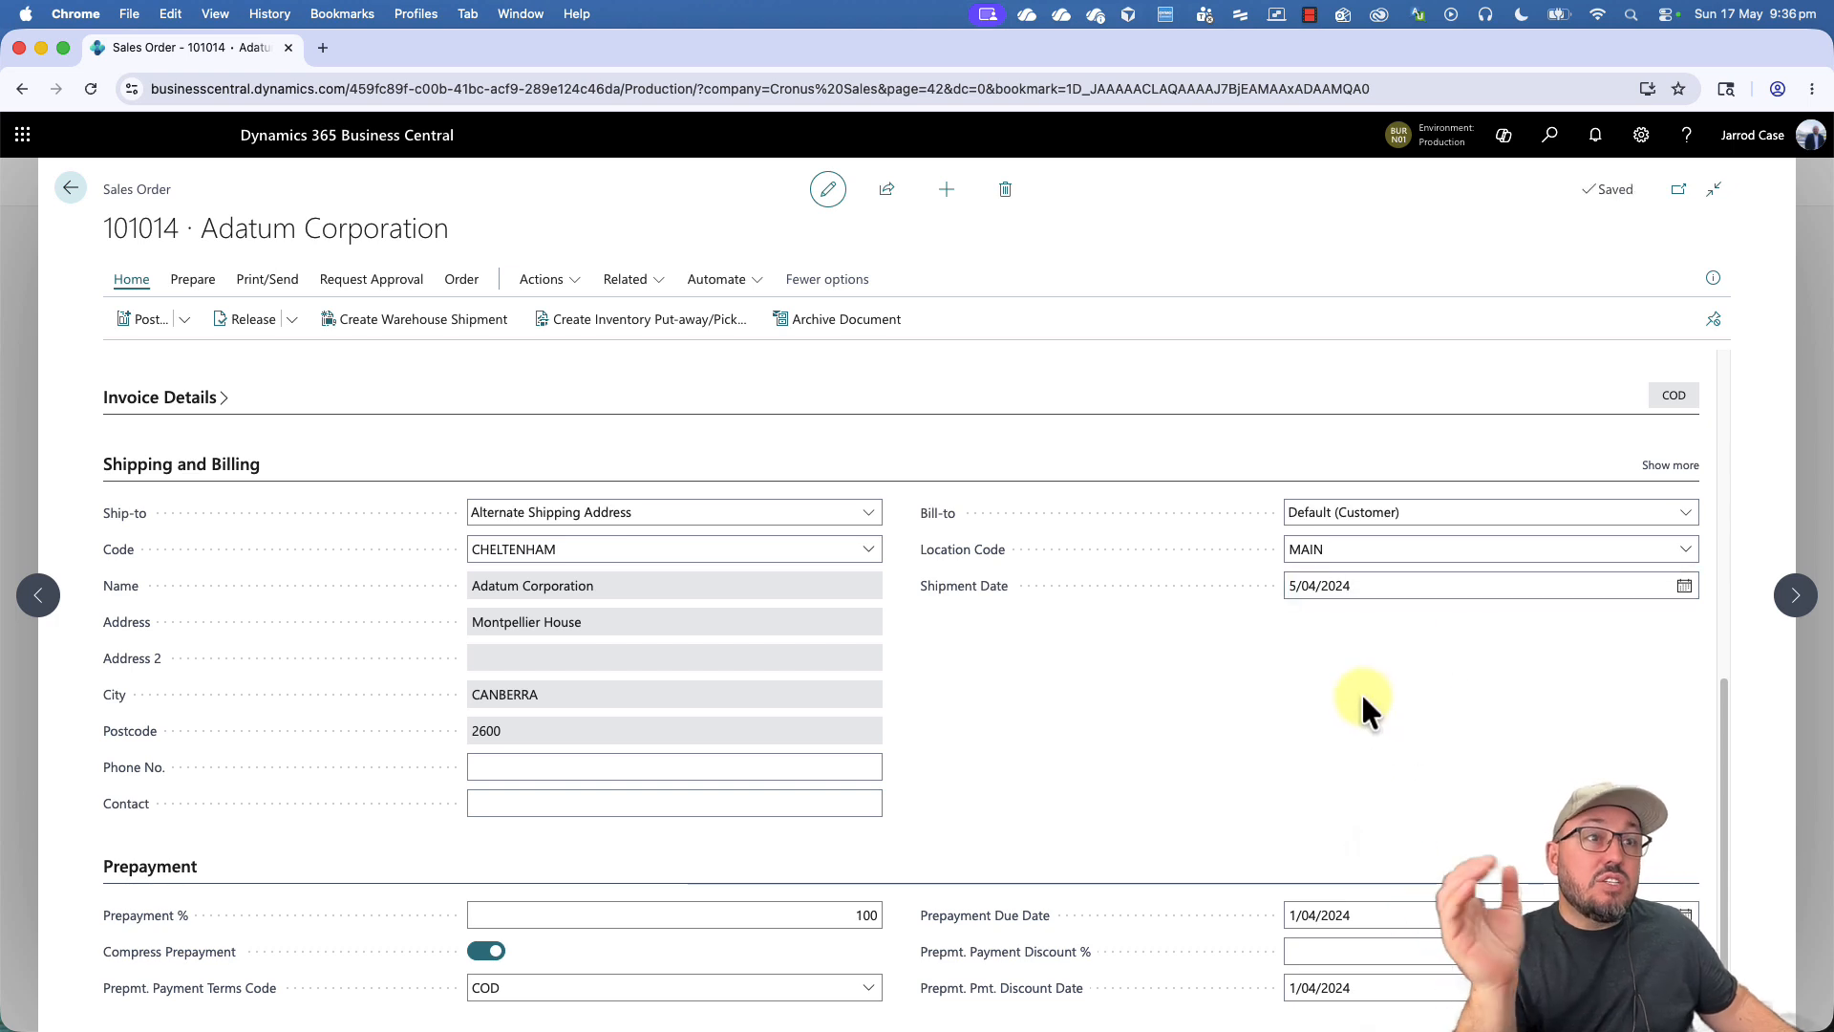
- Add two item lines to the order: 1896-S (ATHENS Desk) and 1900-S (PARIS Guest Chair, black)
scroll(1363, 698, up, 10)
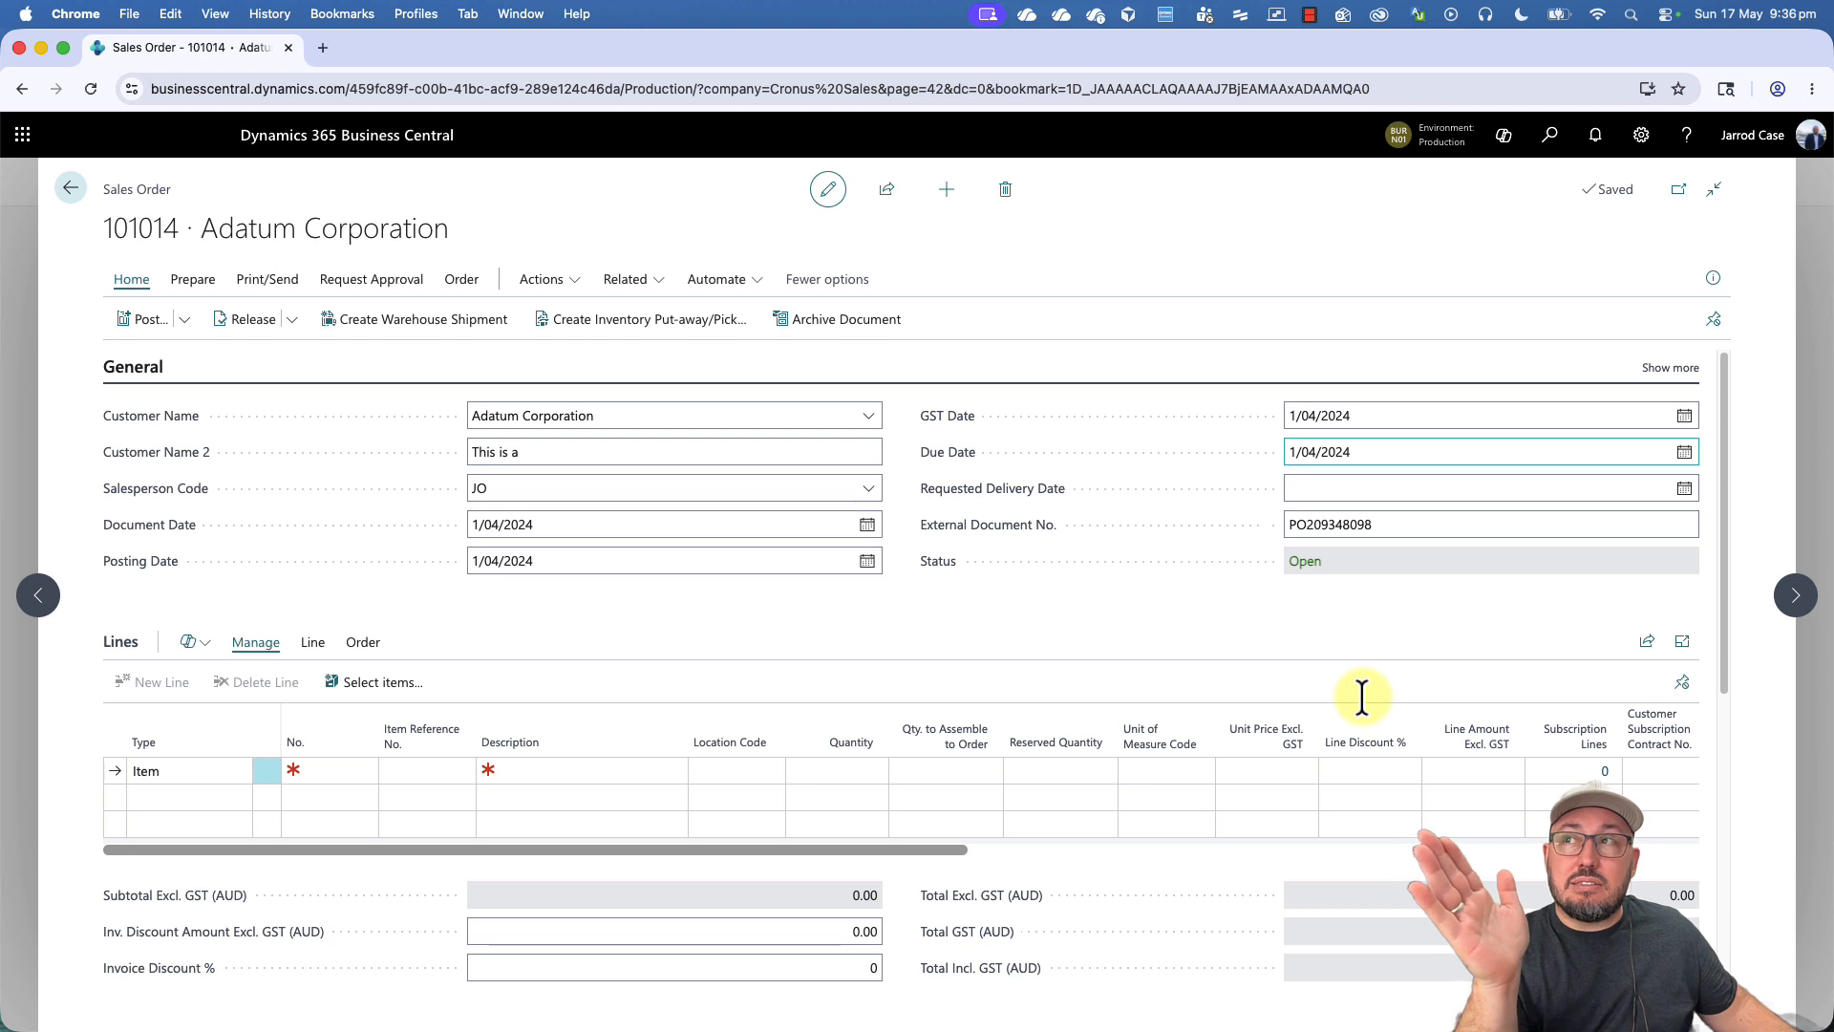
scroll(1328, 552, down, 10)
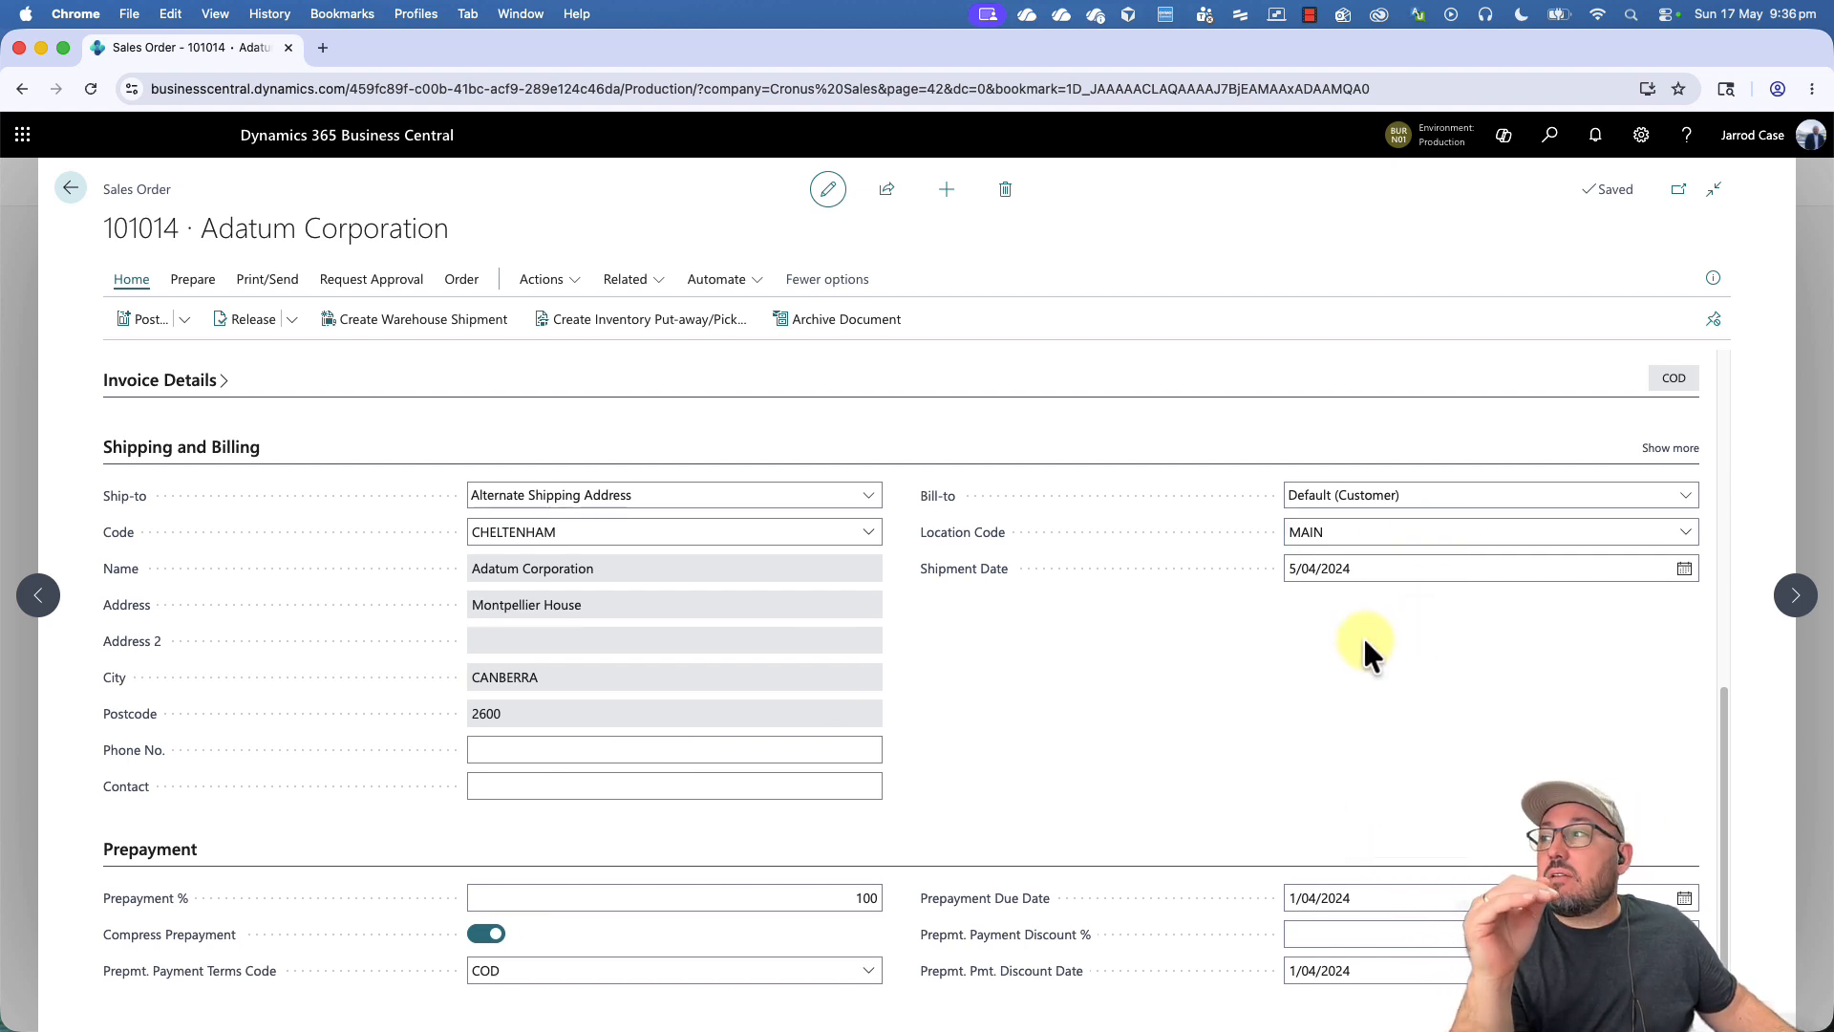
scroll(1363, 640, up, 3)
scroll(1364, 647, up, 1)
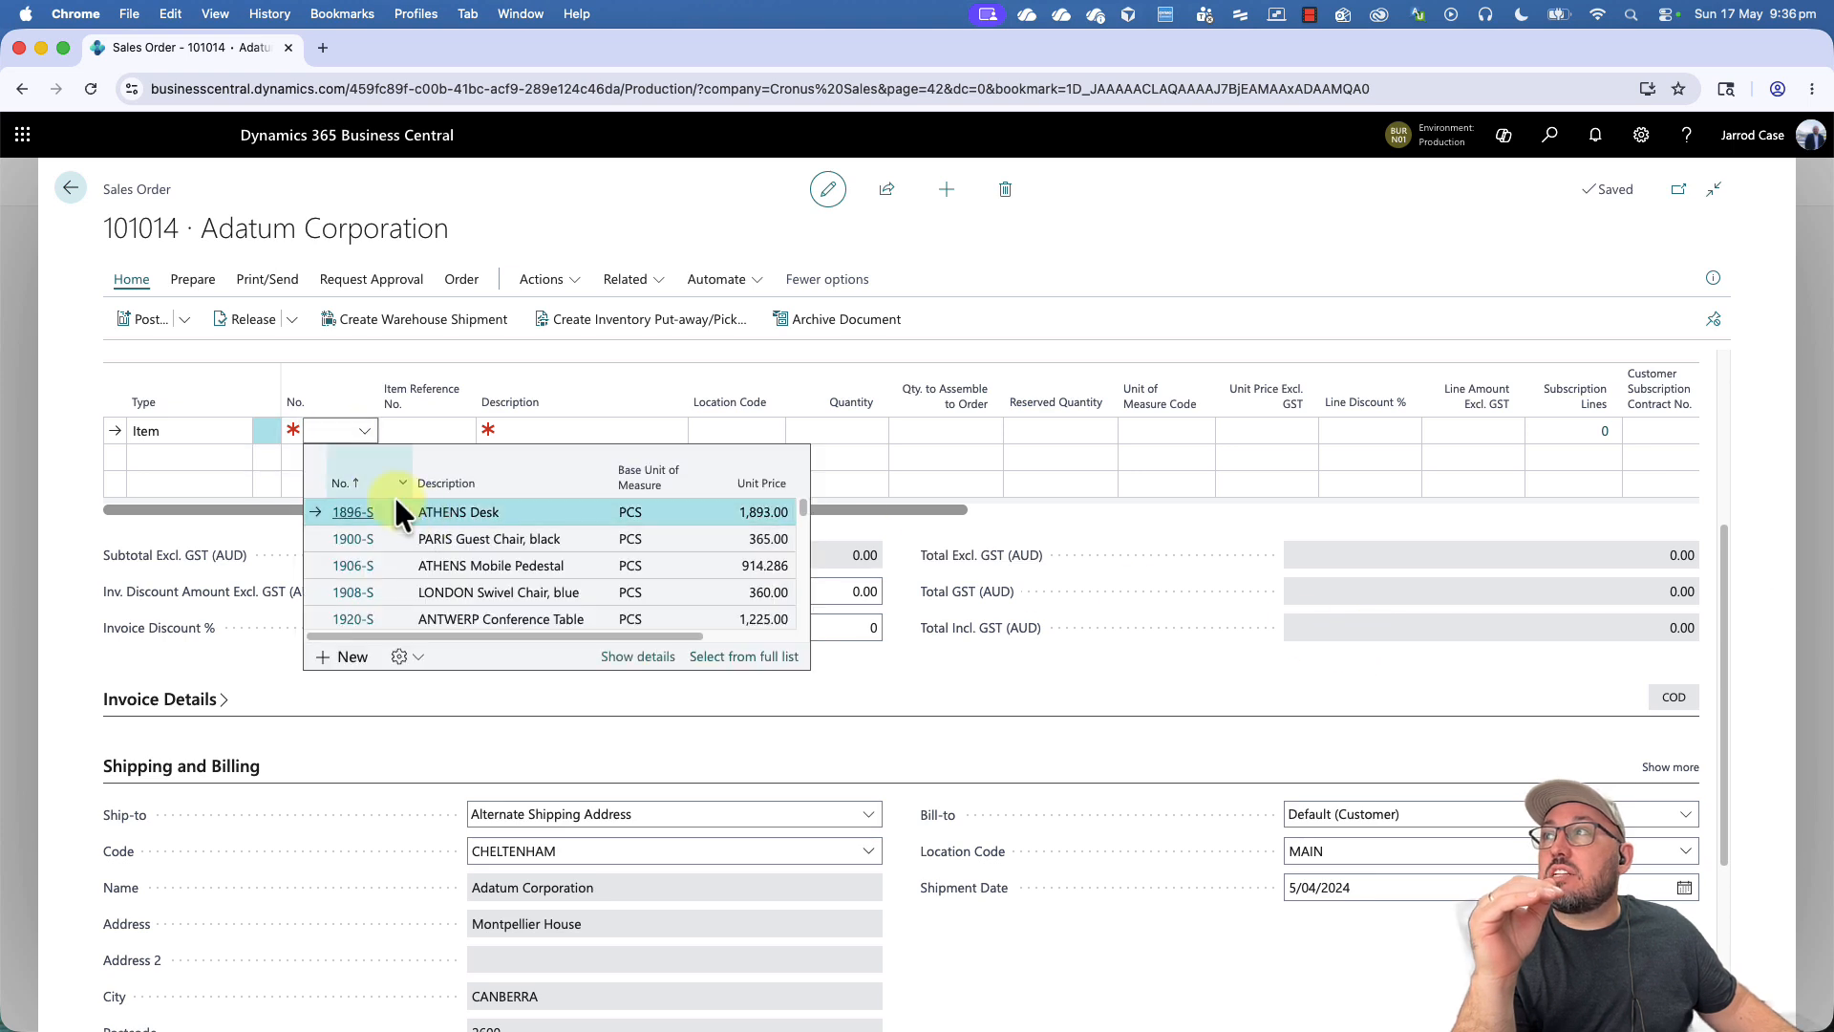
click(393, 499)
click(330, 455)
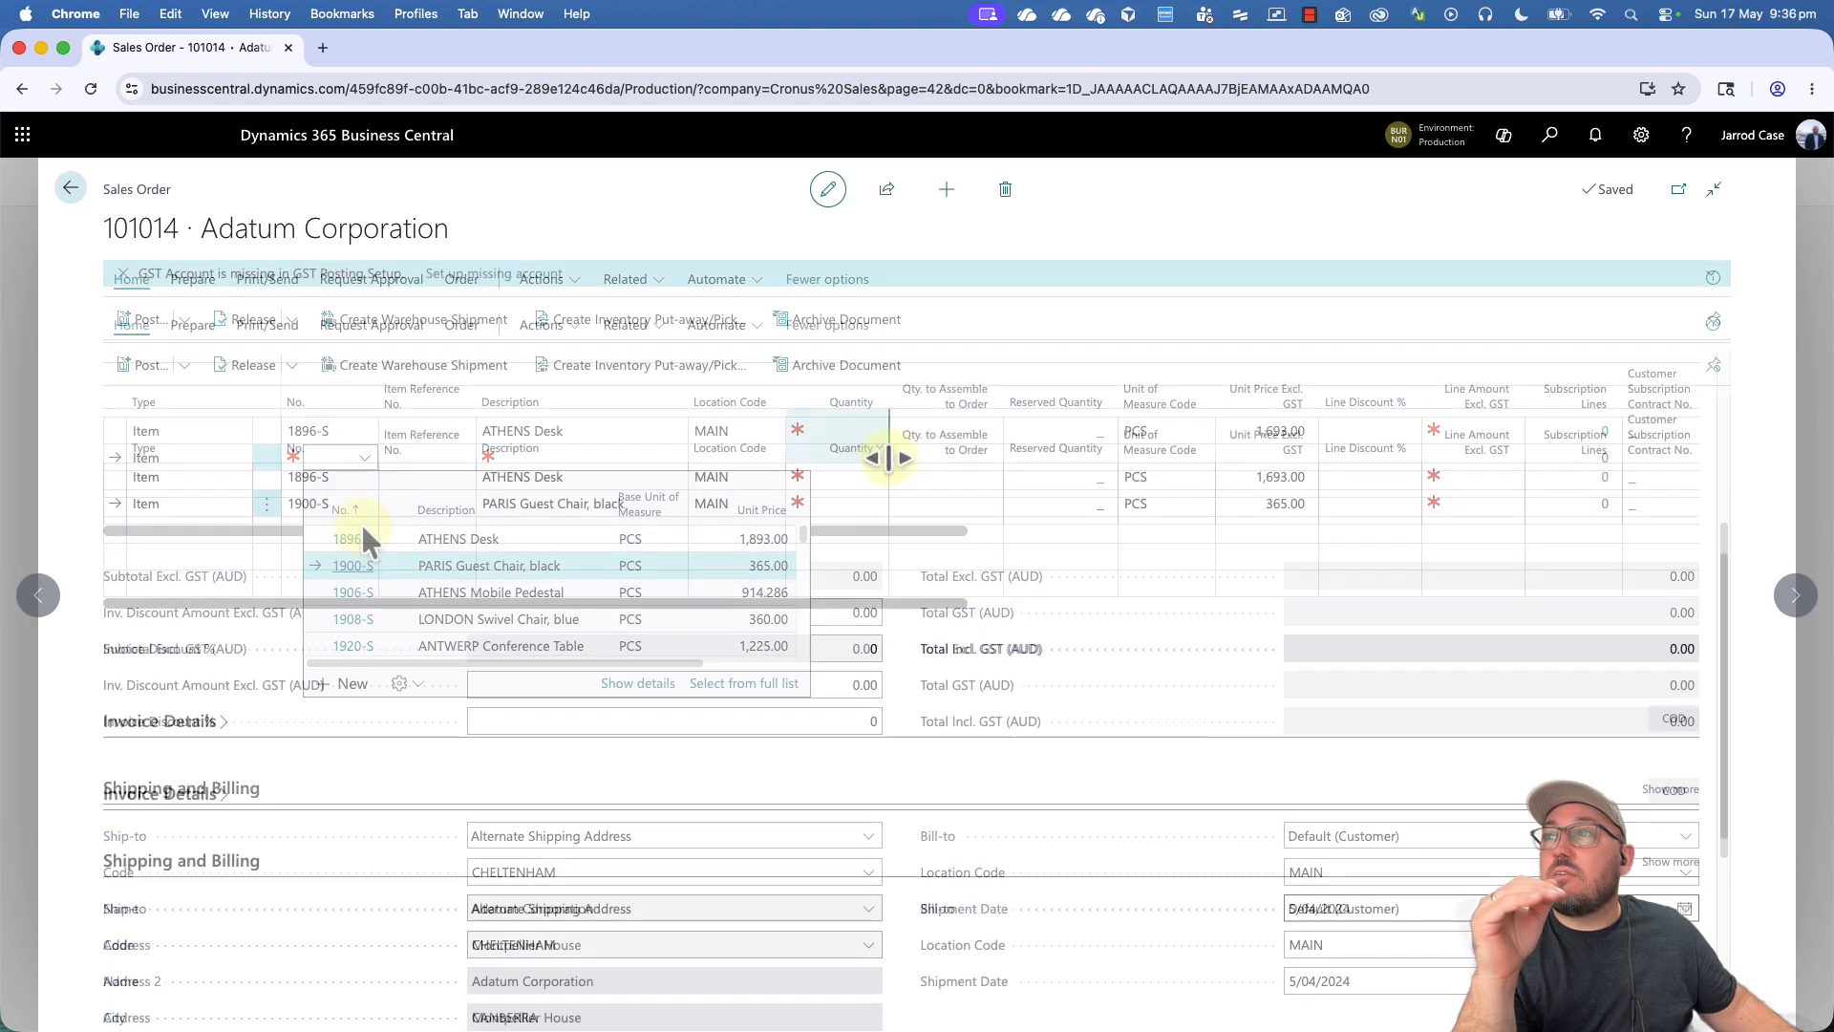
click(361, 526)
- Set the quantity to 50 on both the ATHENS Desk and PARIS Guest Chair lines
click(855, 477)
text(50)
key(Down)
text(50)
key(Up)
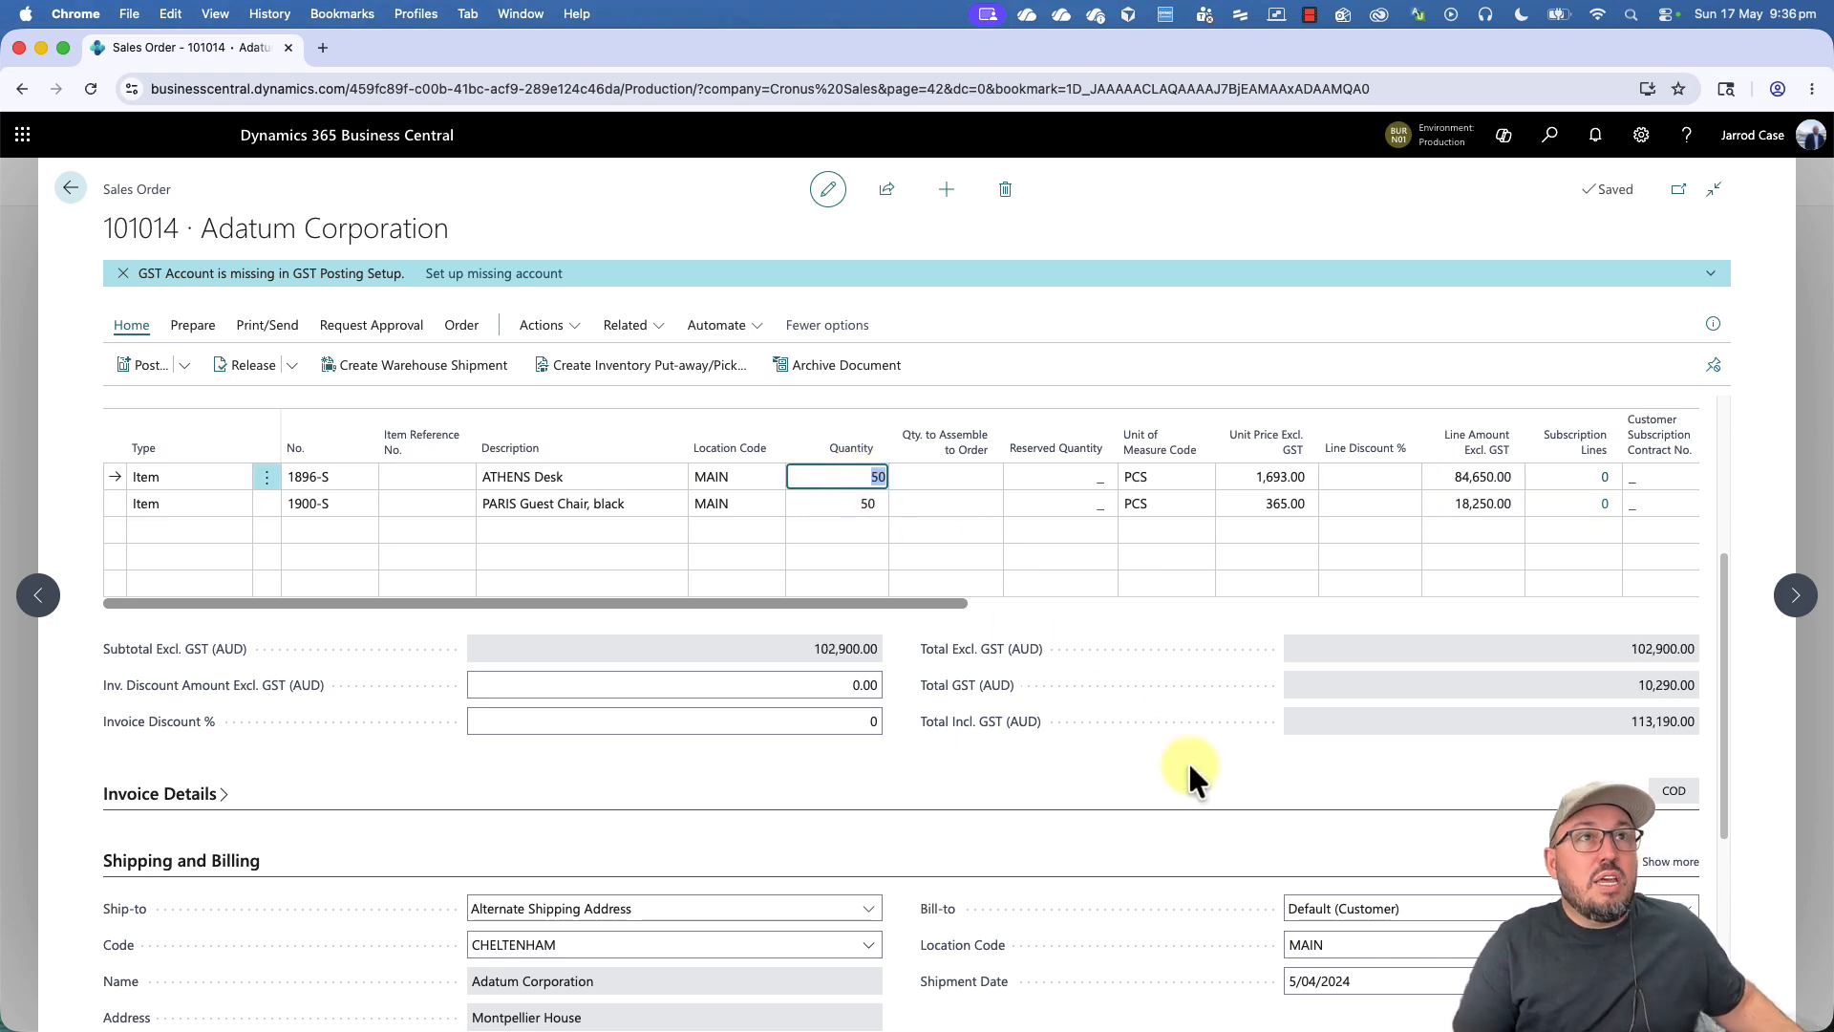
- Look over the completed order, view its sales order statistics and close them
scroll(1188, 759, up, 3)
scroll(1188, 759, down, 5)
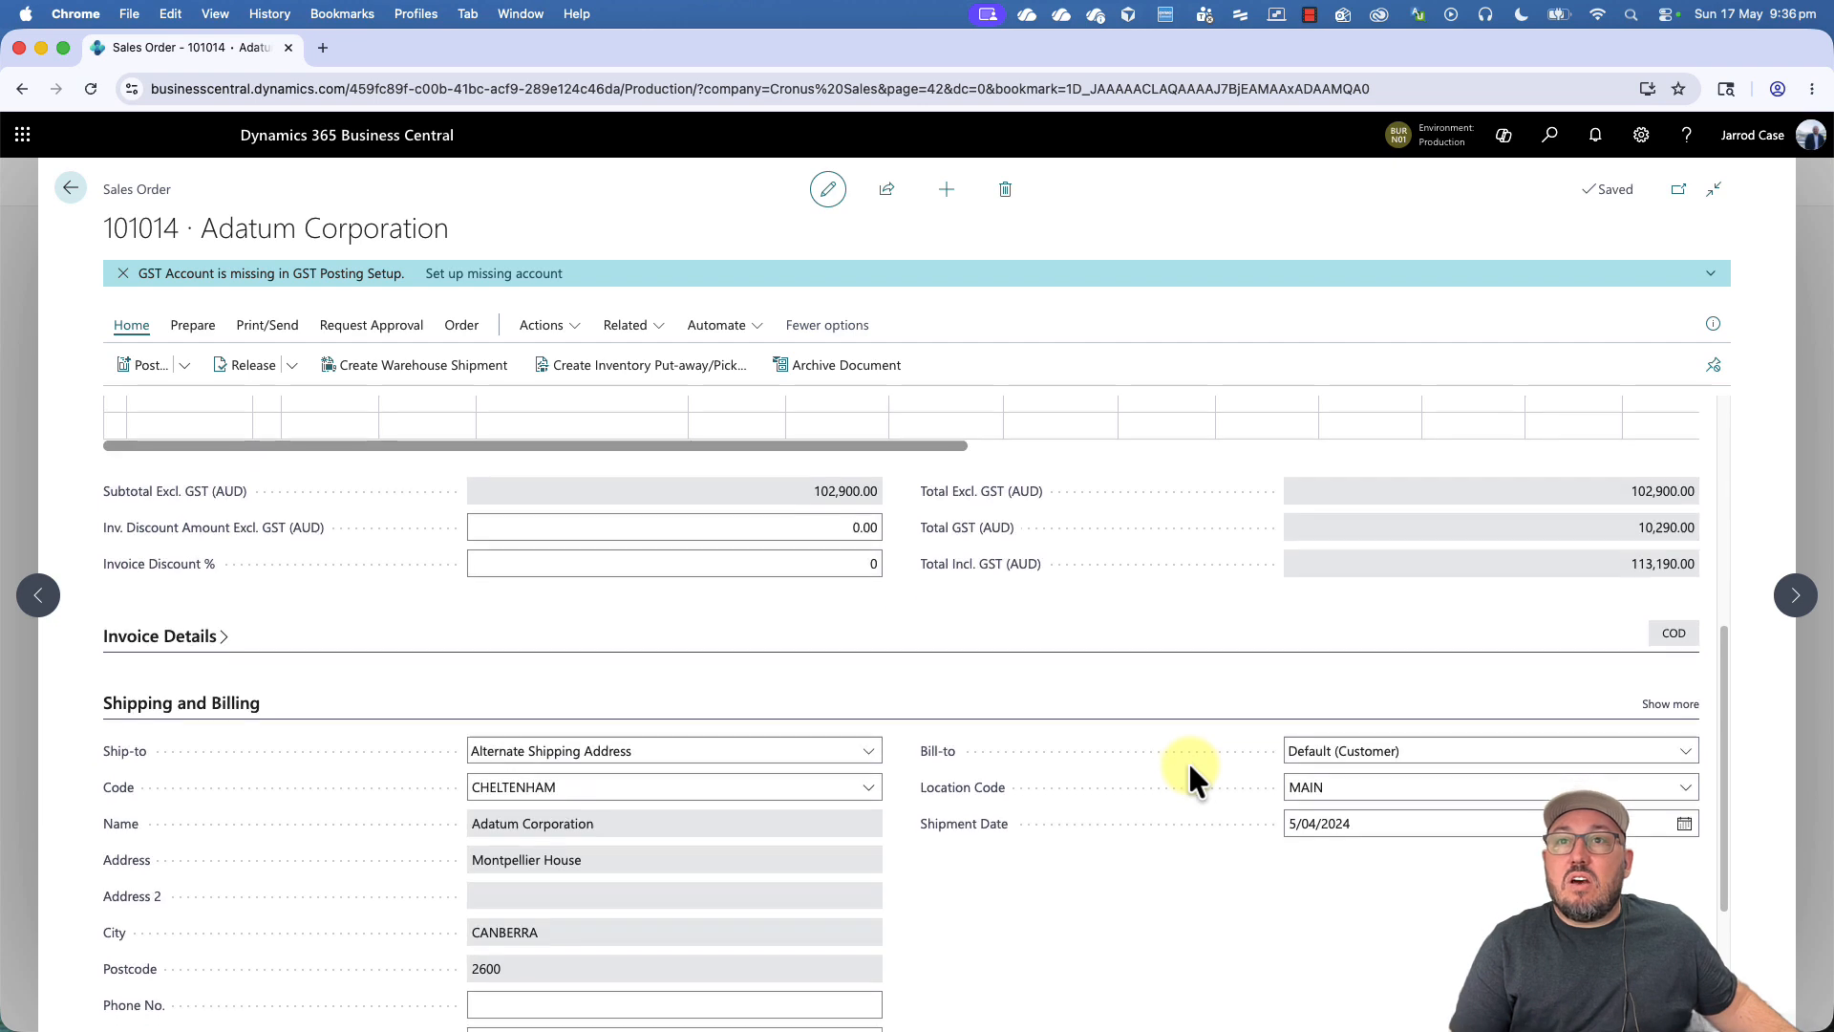
scroll(1188, 760, down, 3)
scroll(1188, 760, up, 8)
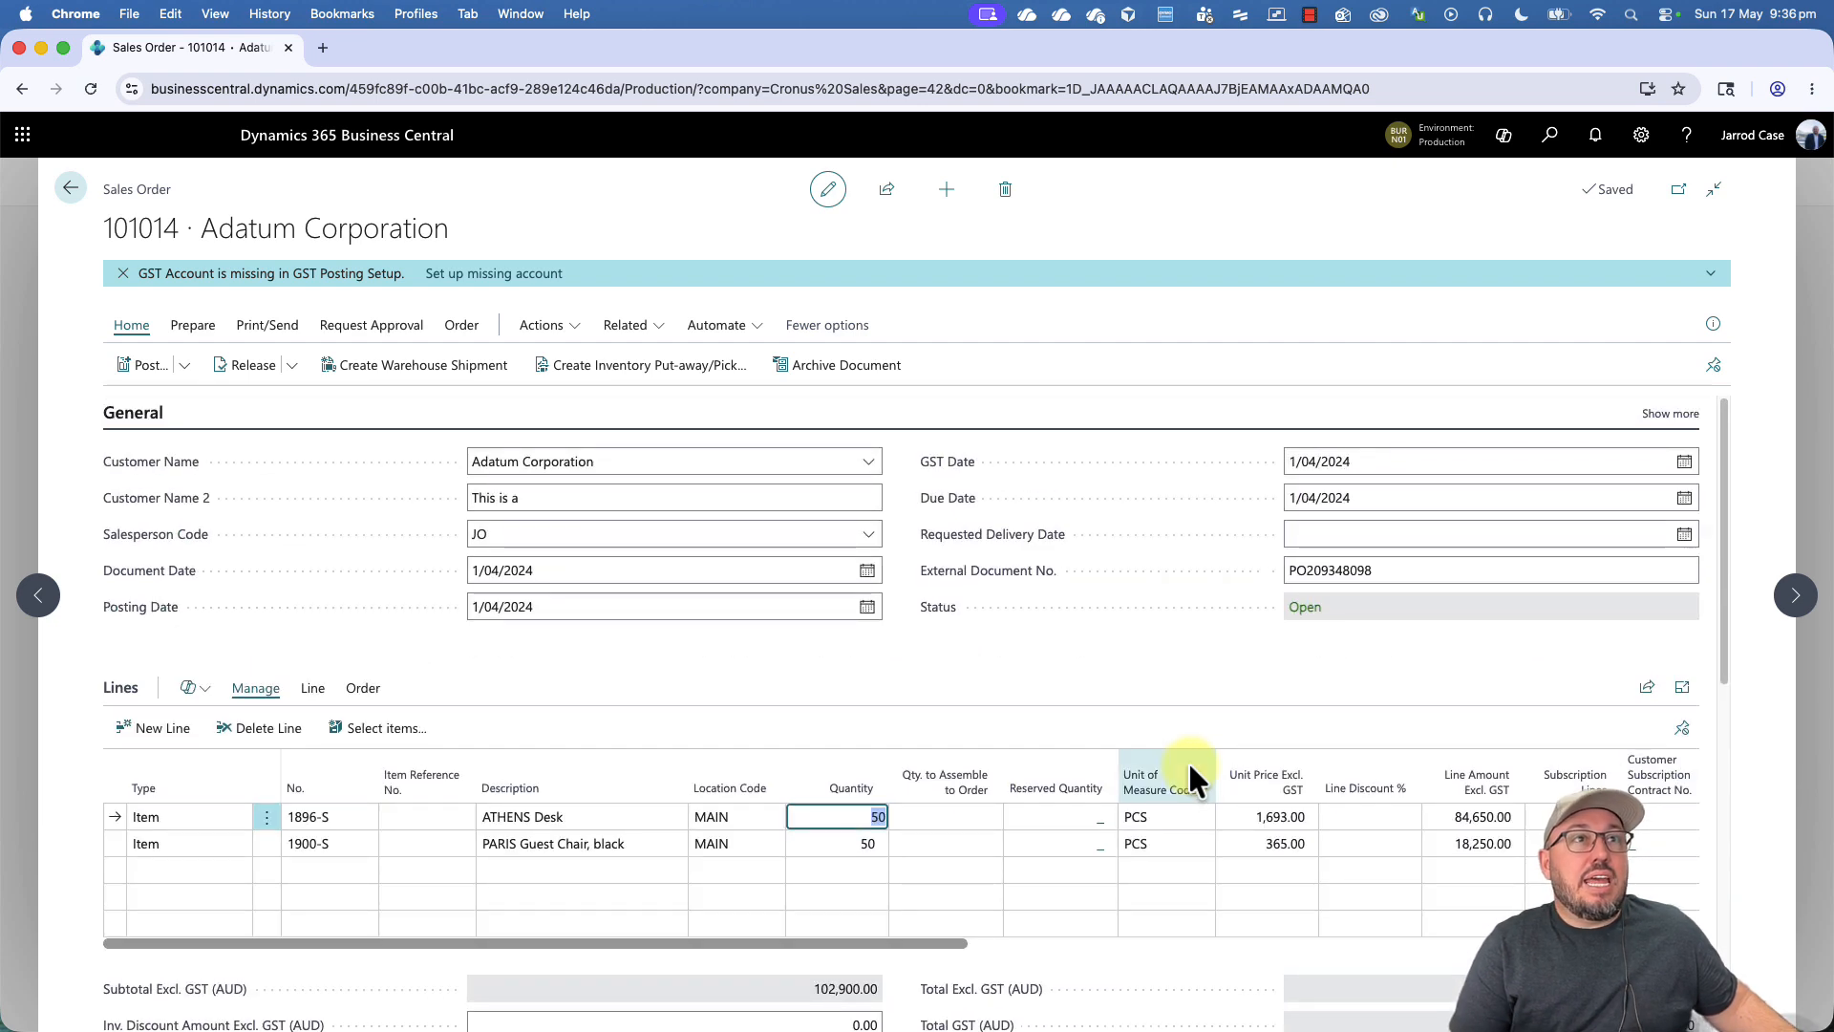
click(1013, 675)
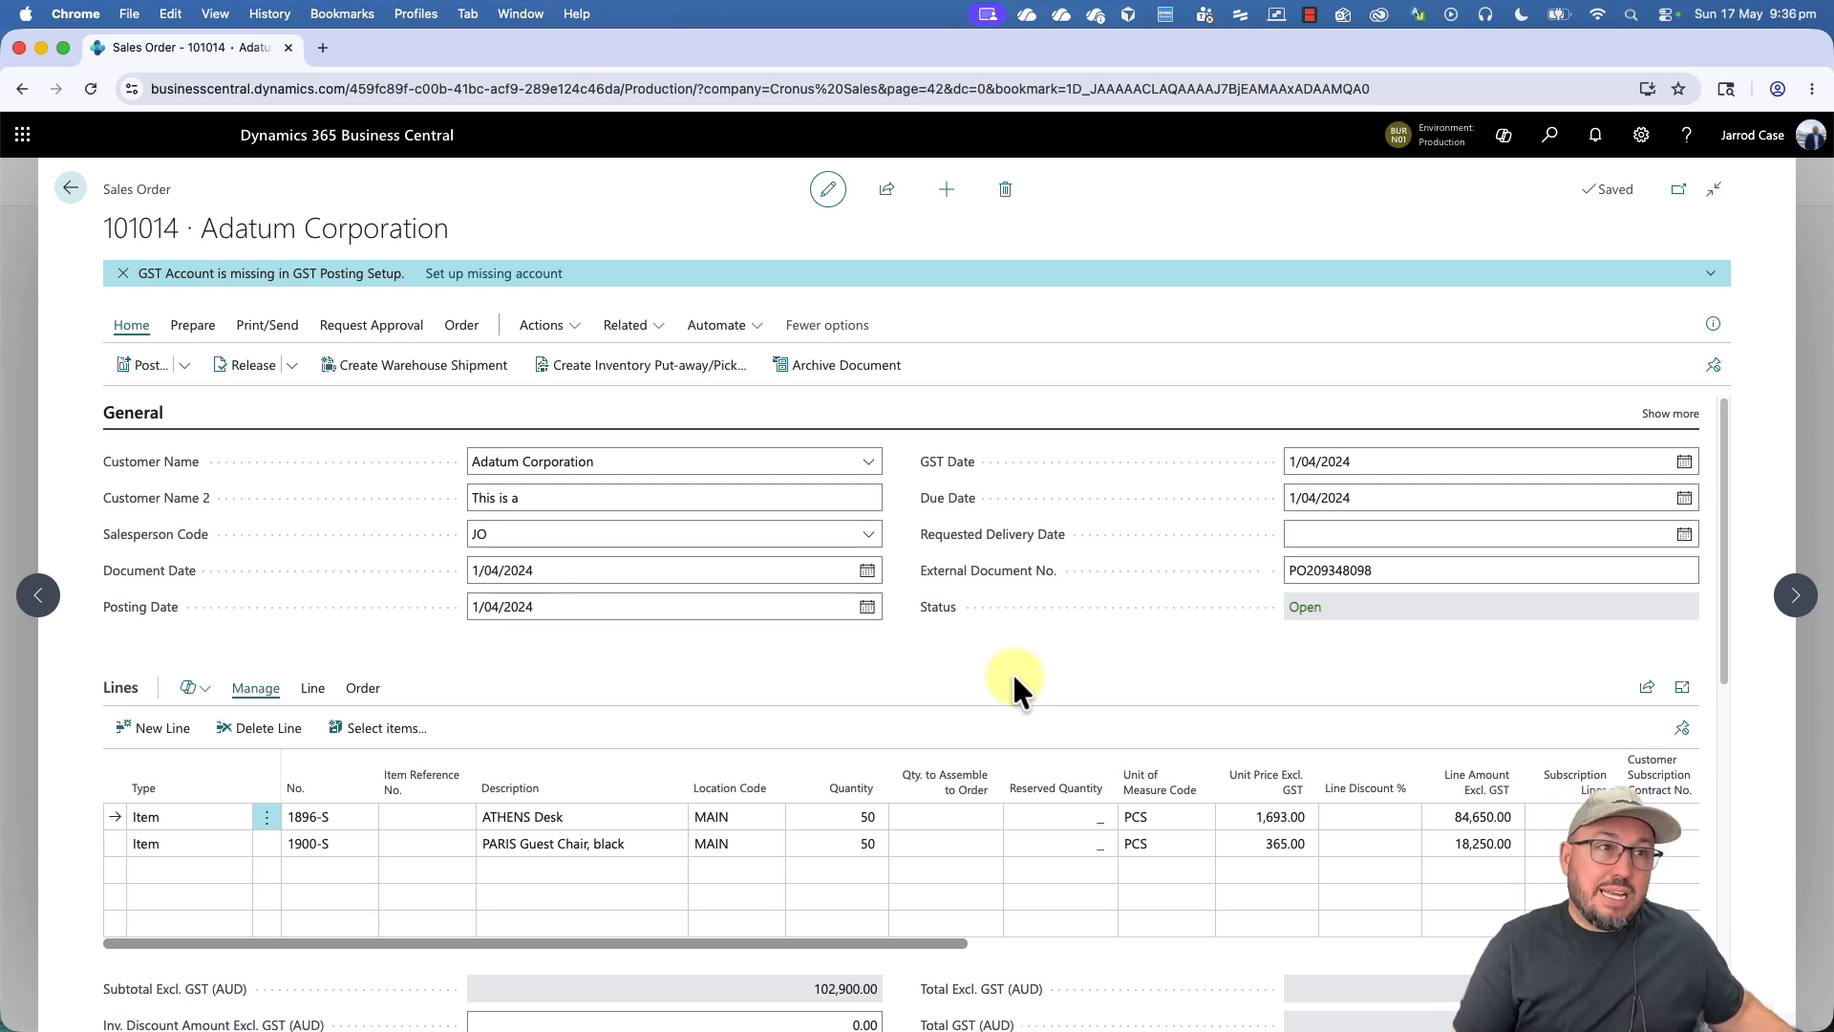
click(461, 326)
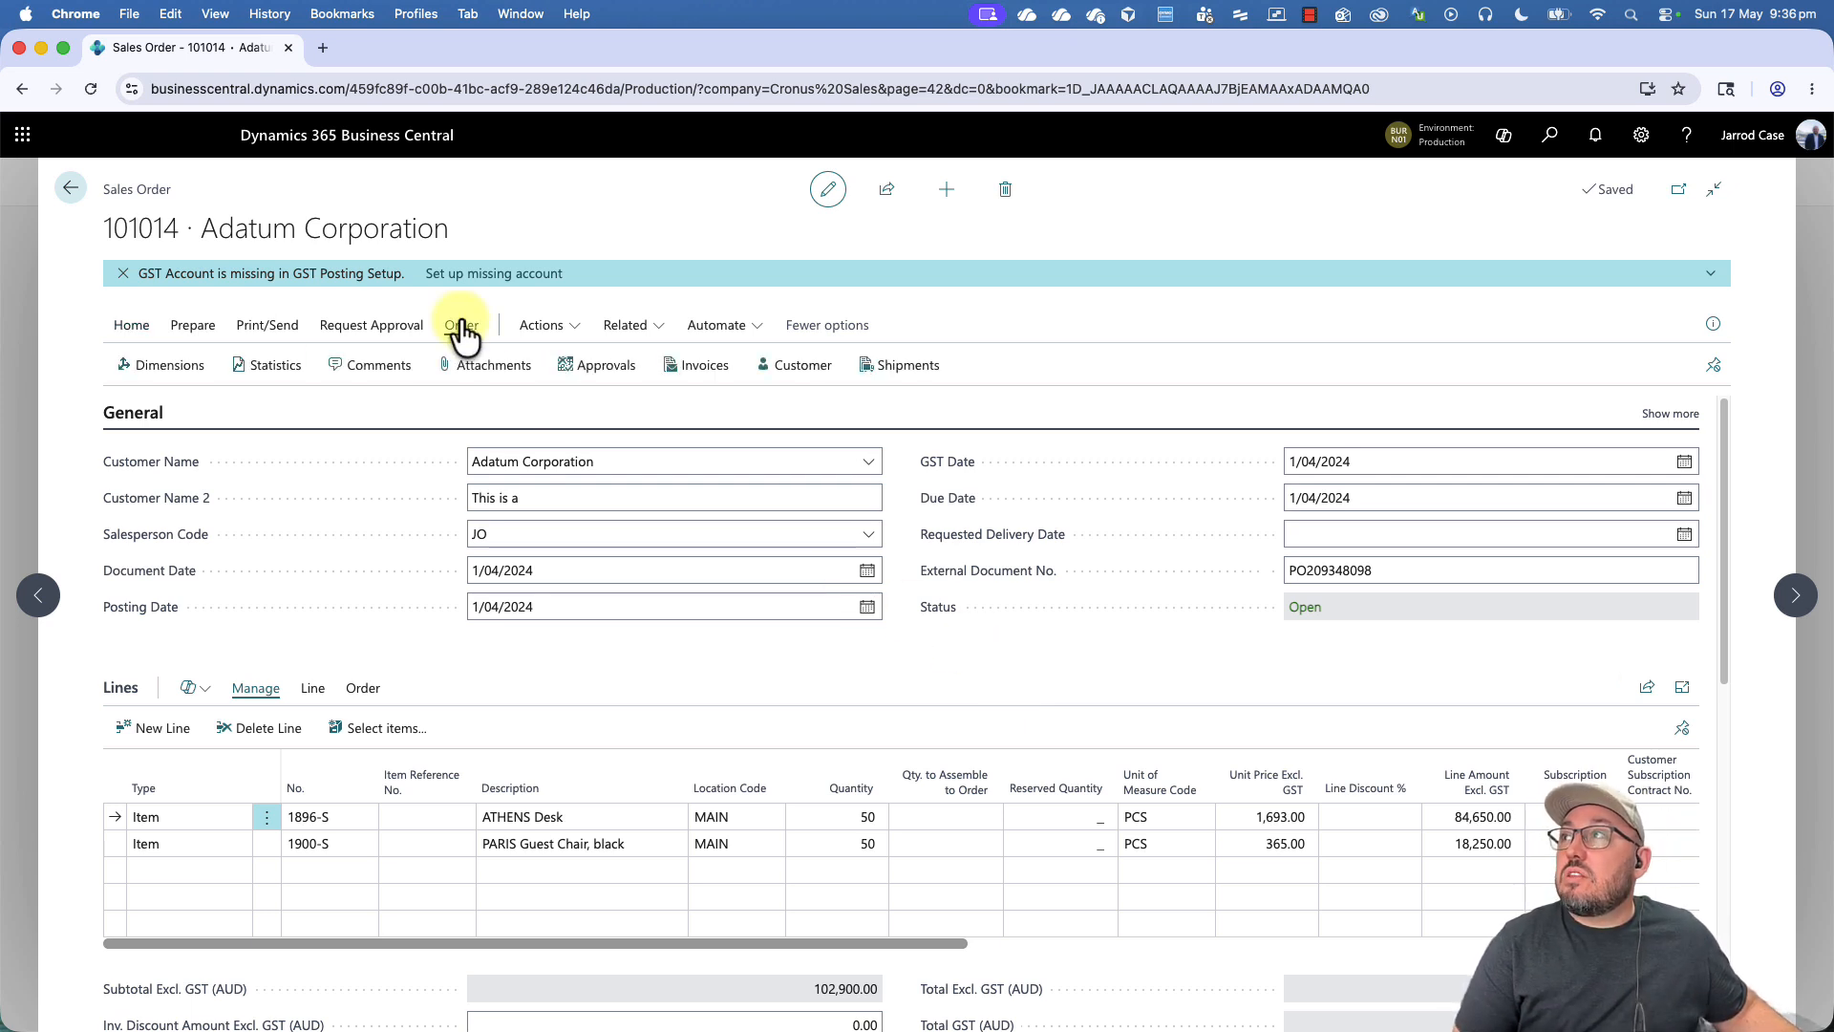
click(277, 368)
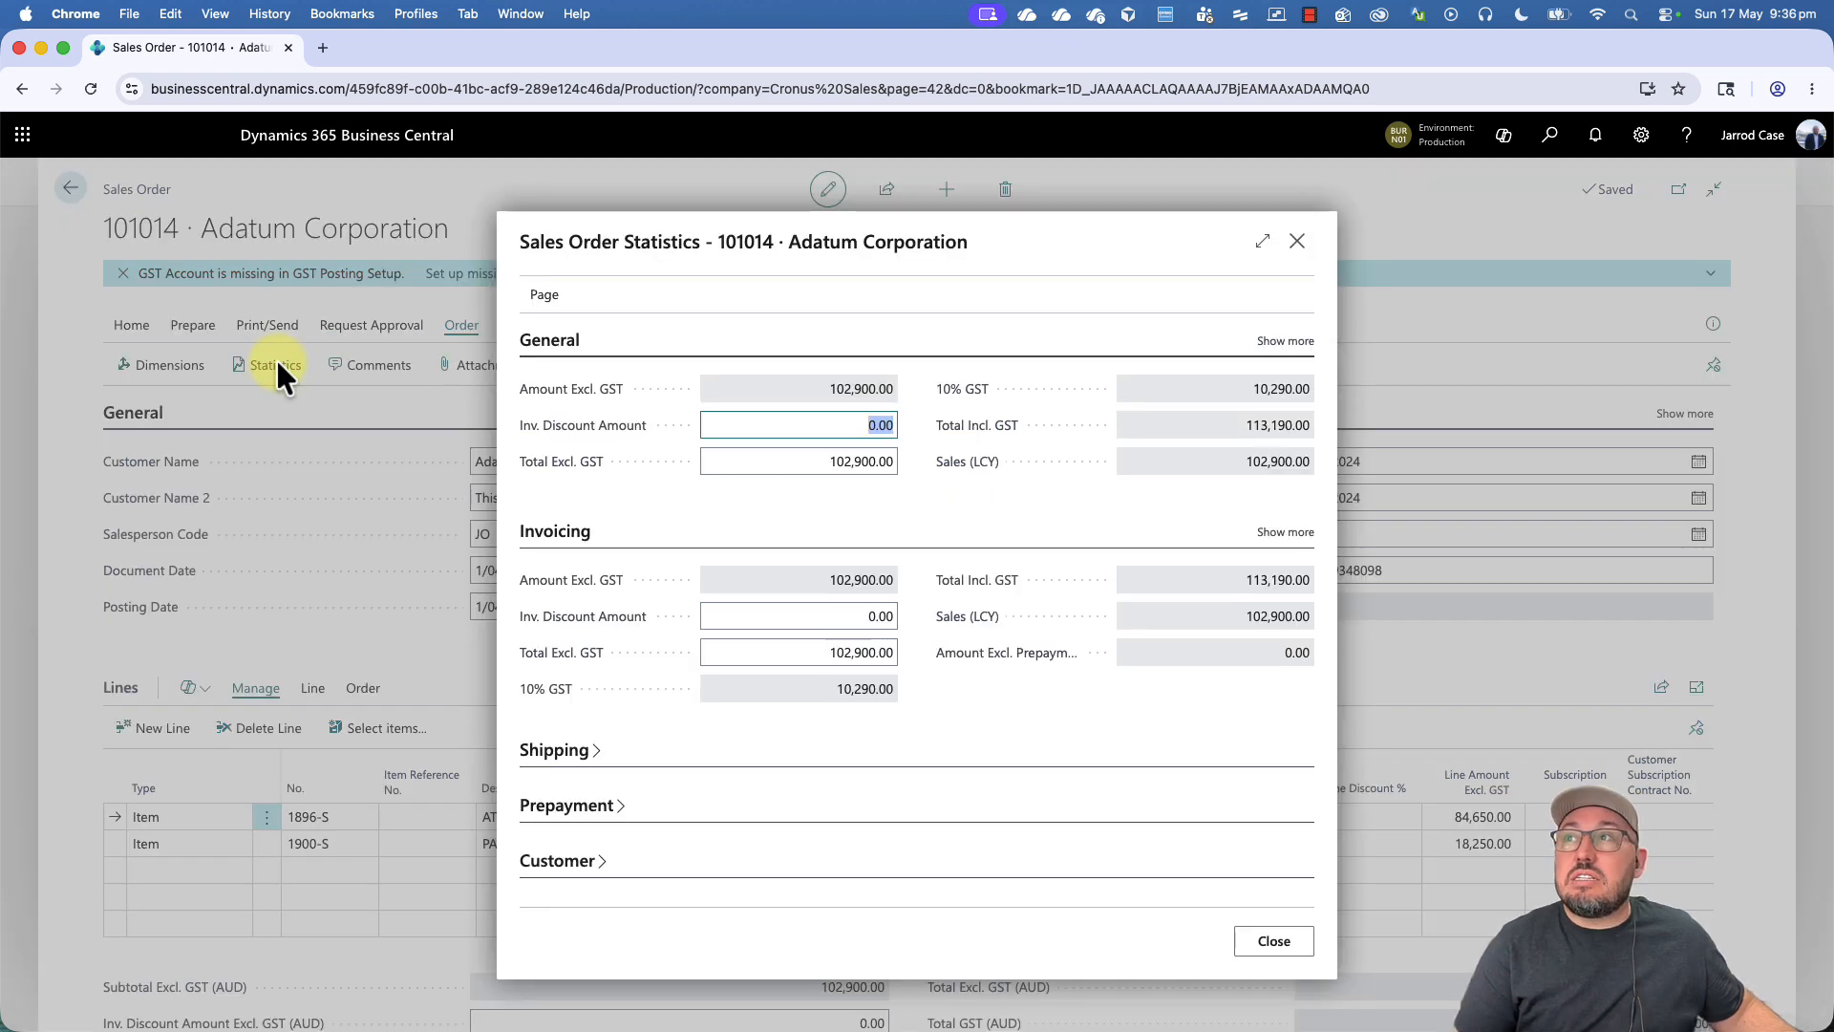
click(1297, 240)
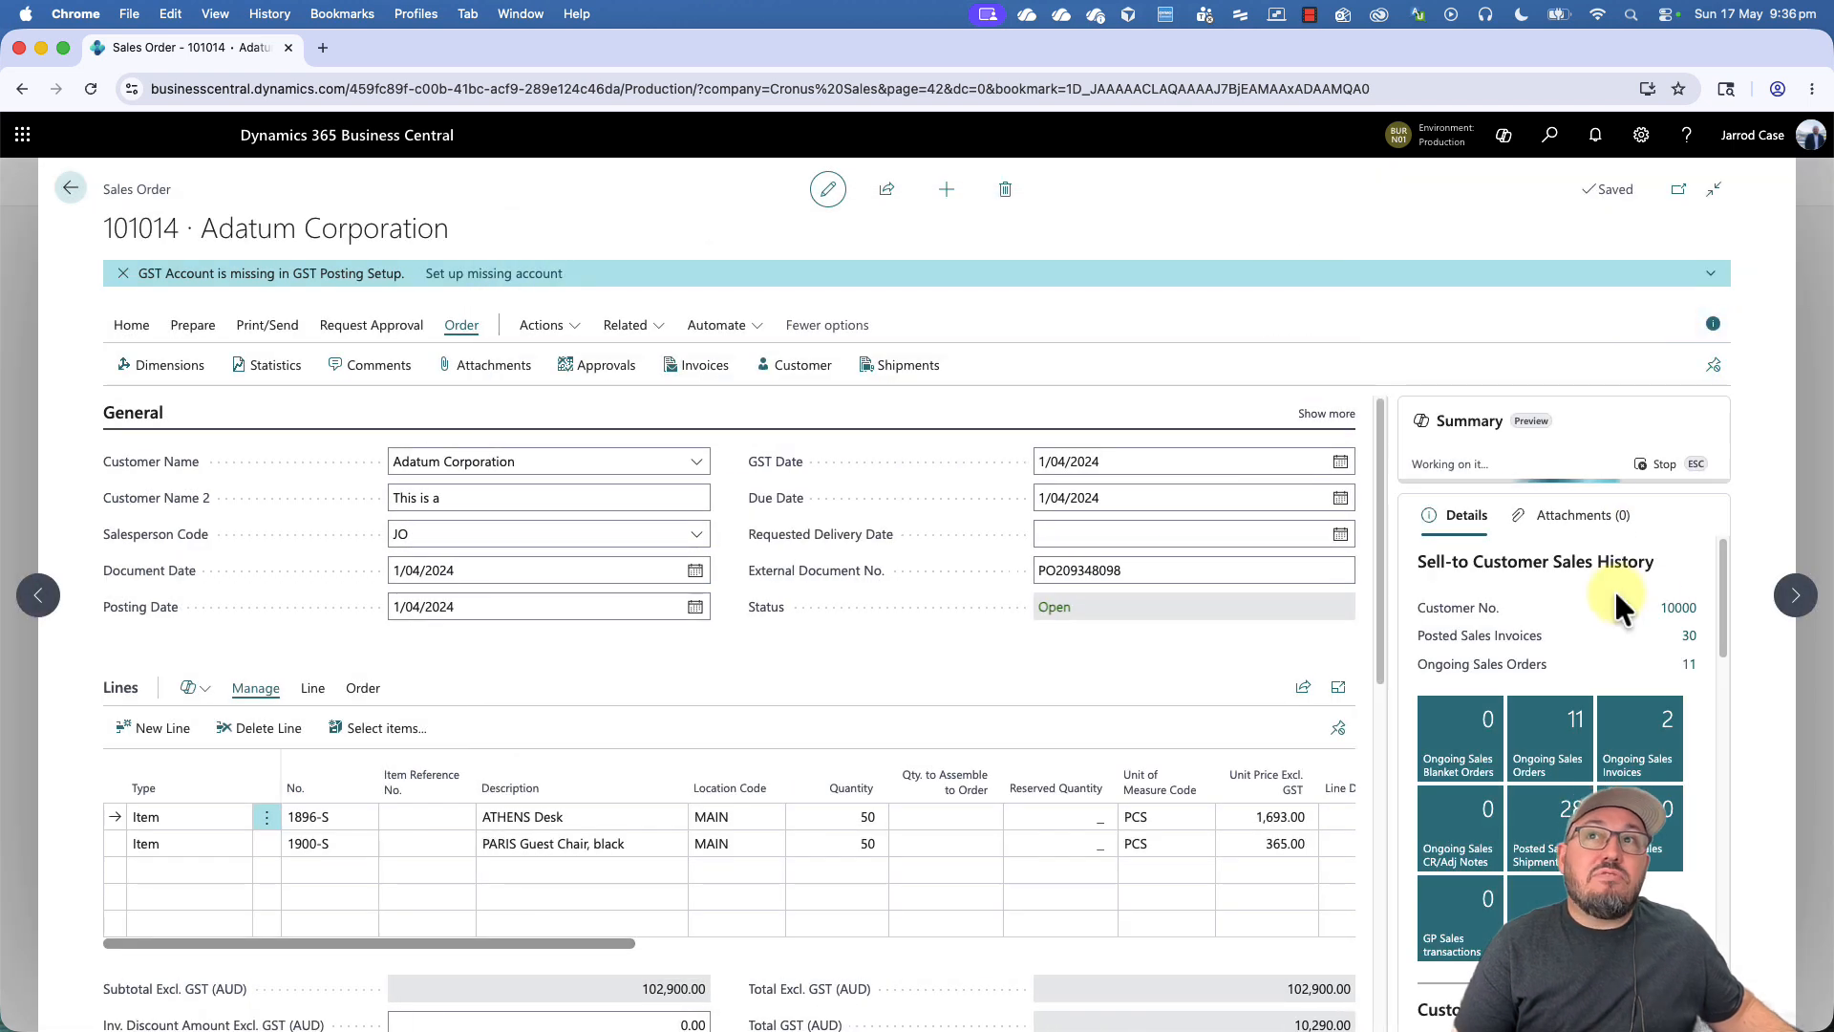
- Show the order's details pane and examine the customer's sales history, customer details and sales line details
scroll(1616, 594, down, 1)
scroll(1613, 587, down, 5)
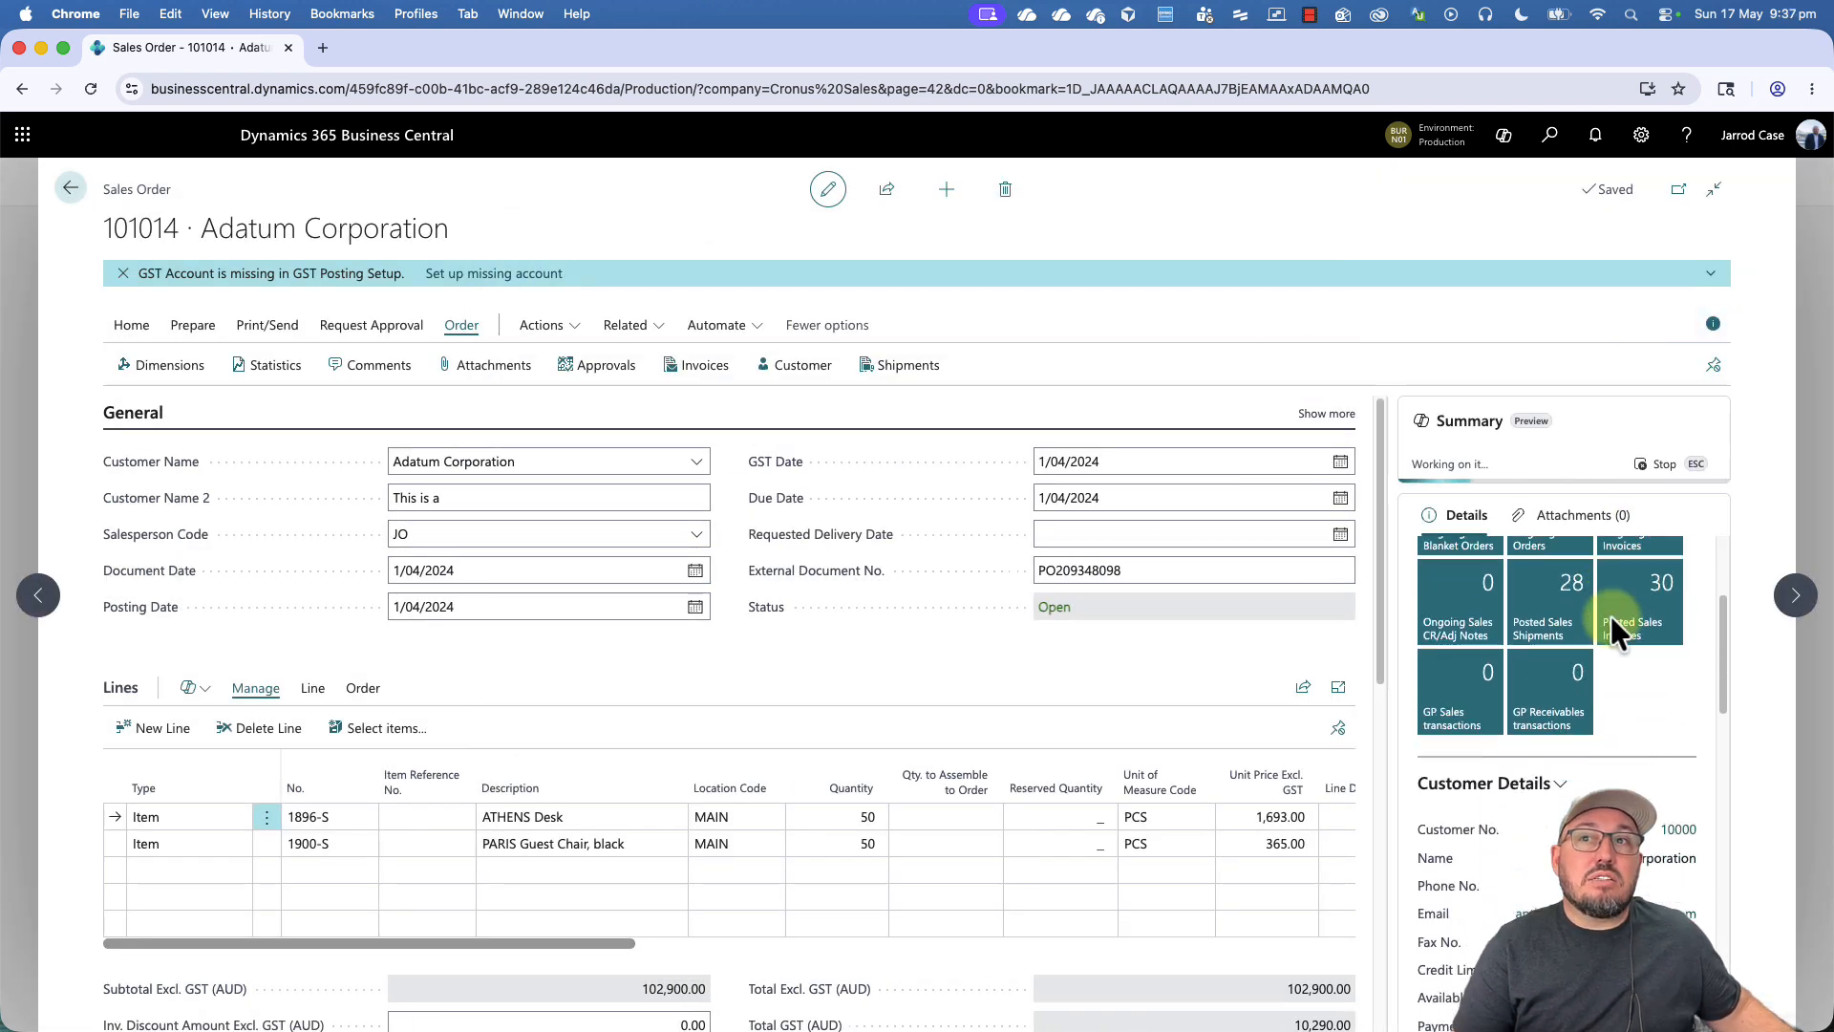
scroll(1584, 785, down, 10)
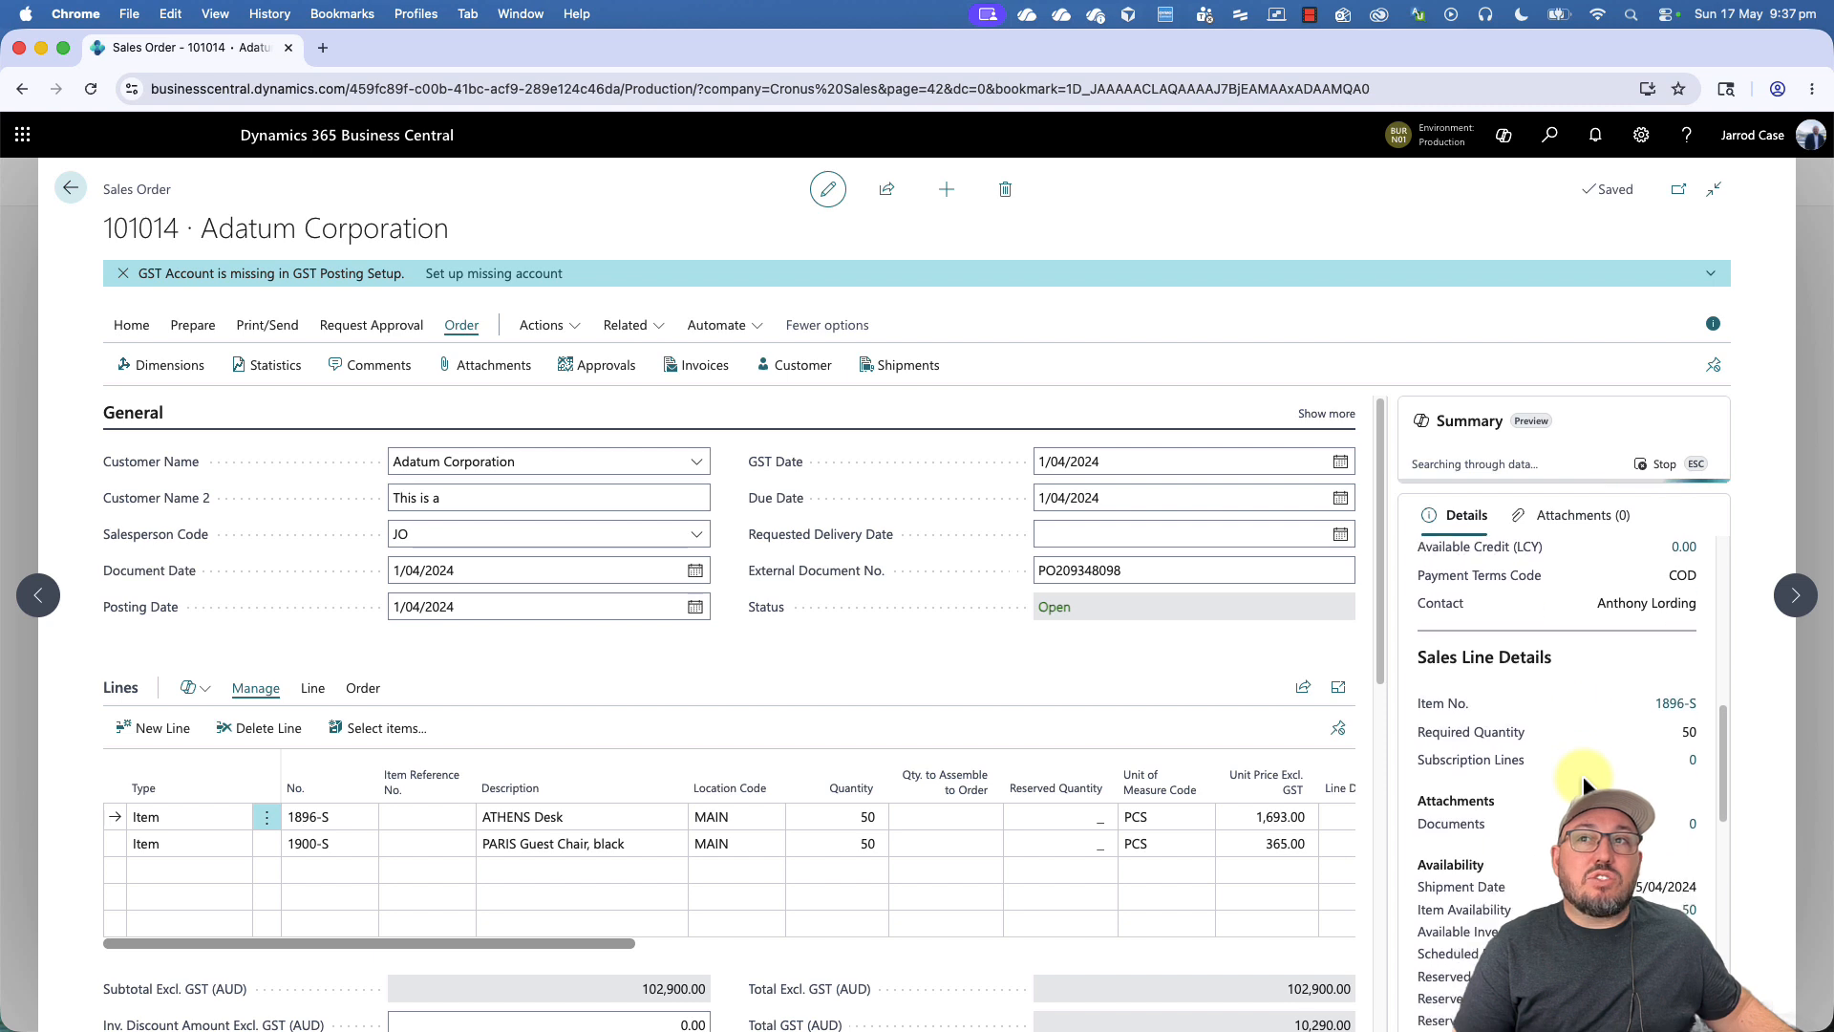
scroll(1583, 785, down, 3)
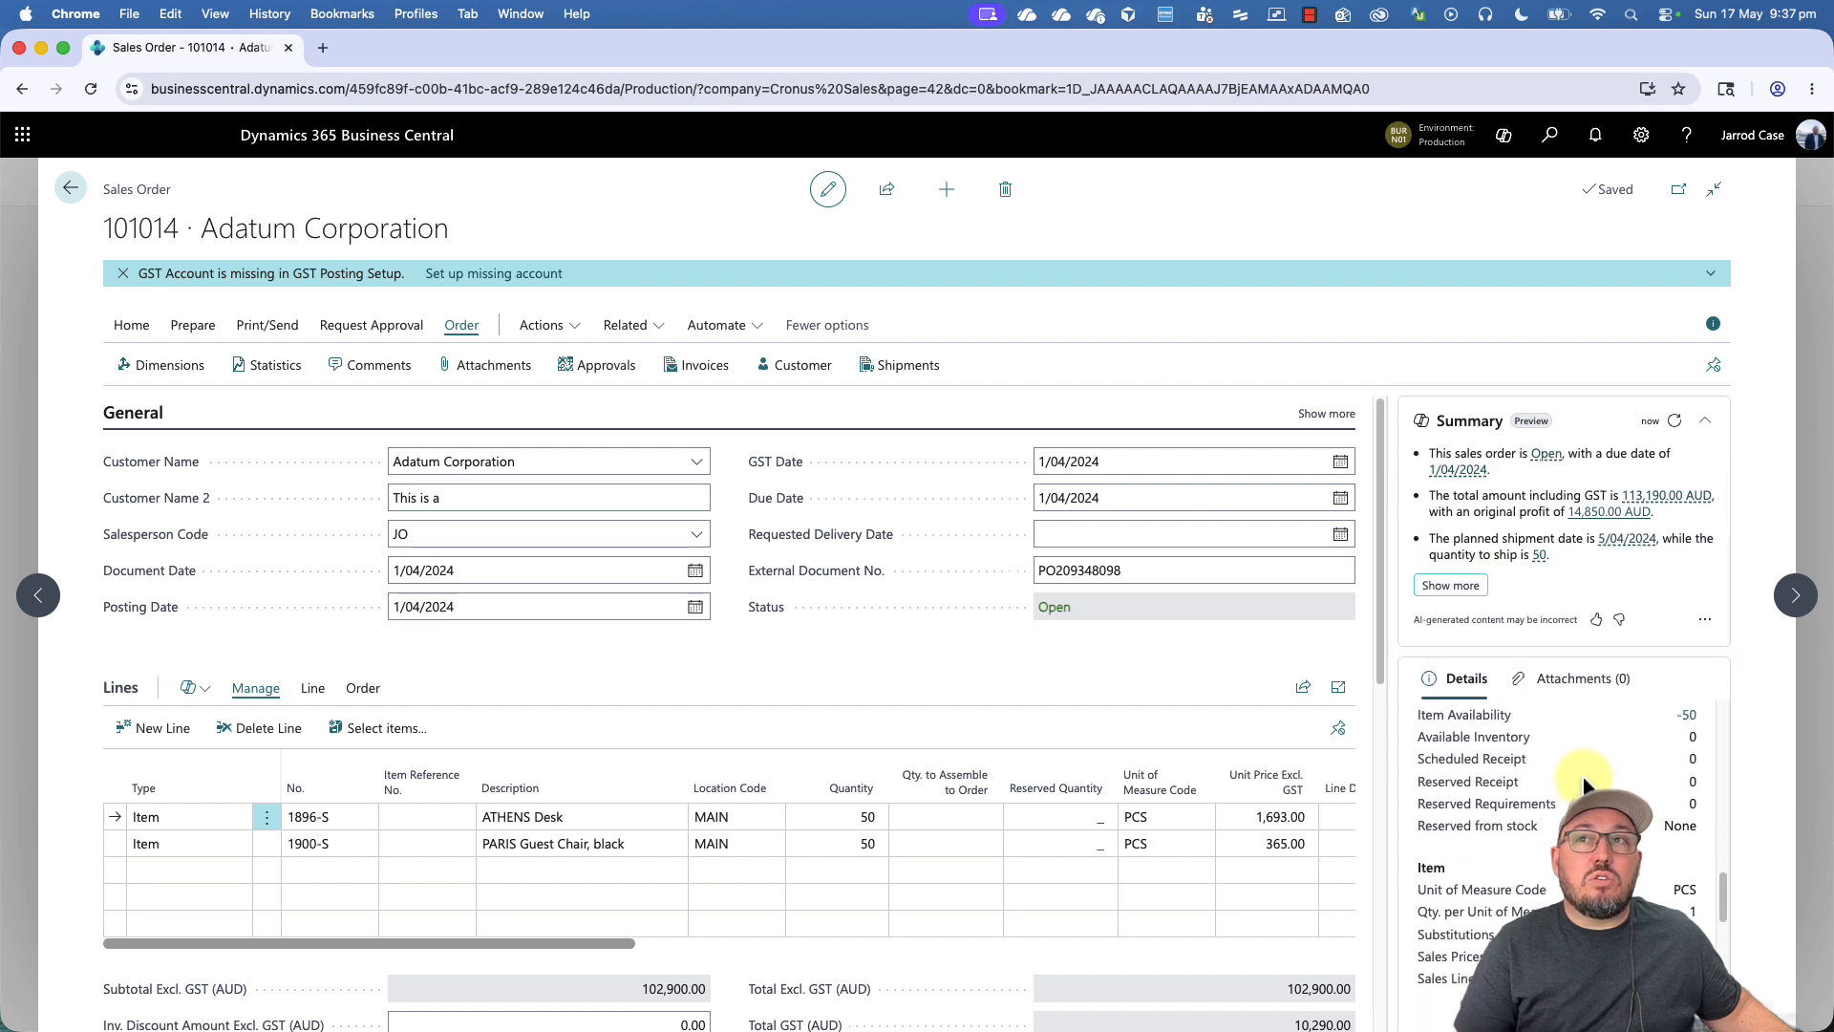
scroll(1584, 783, up, 10)
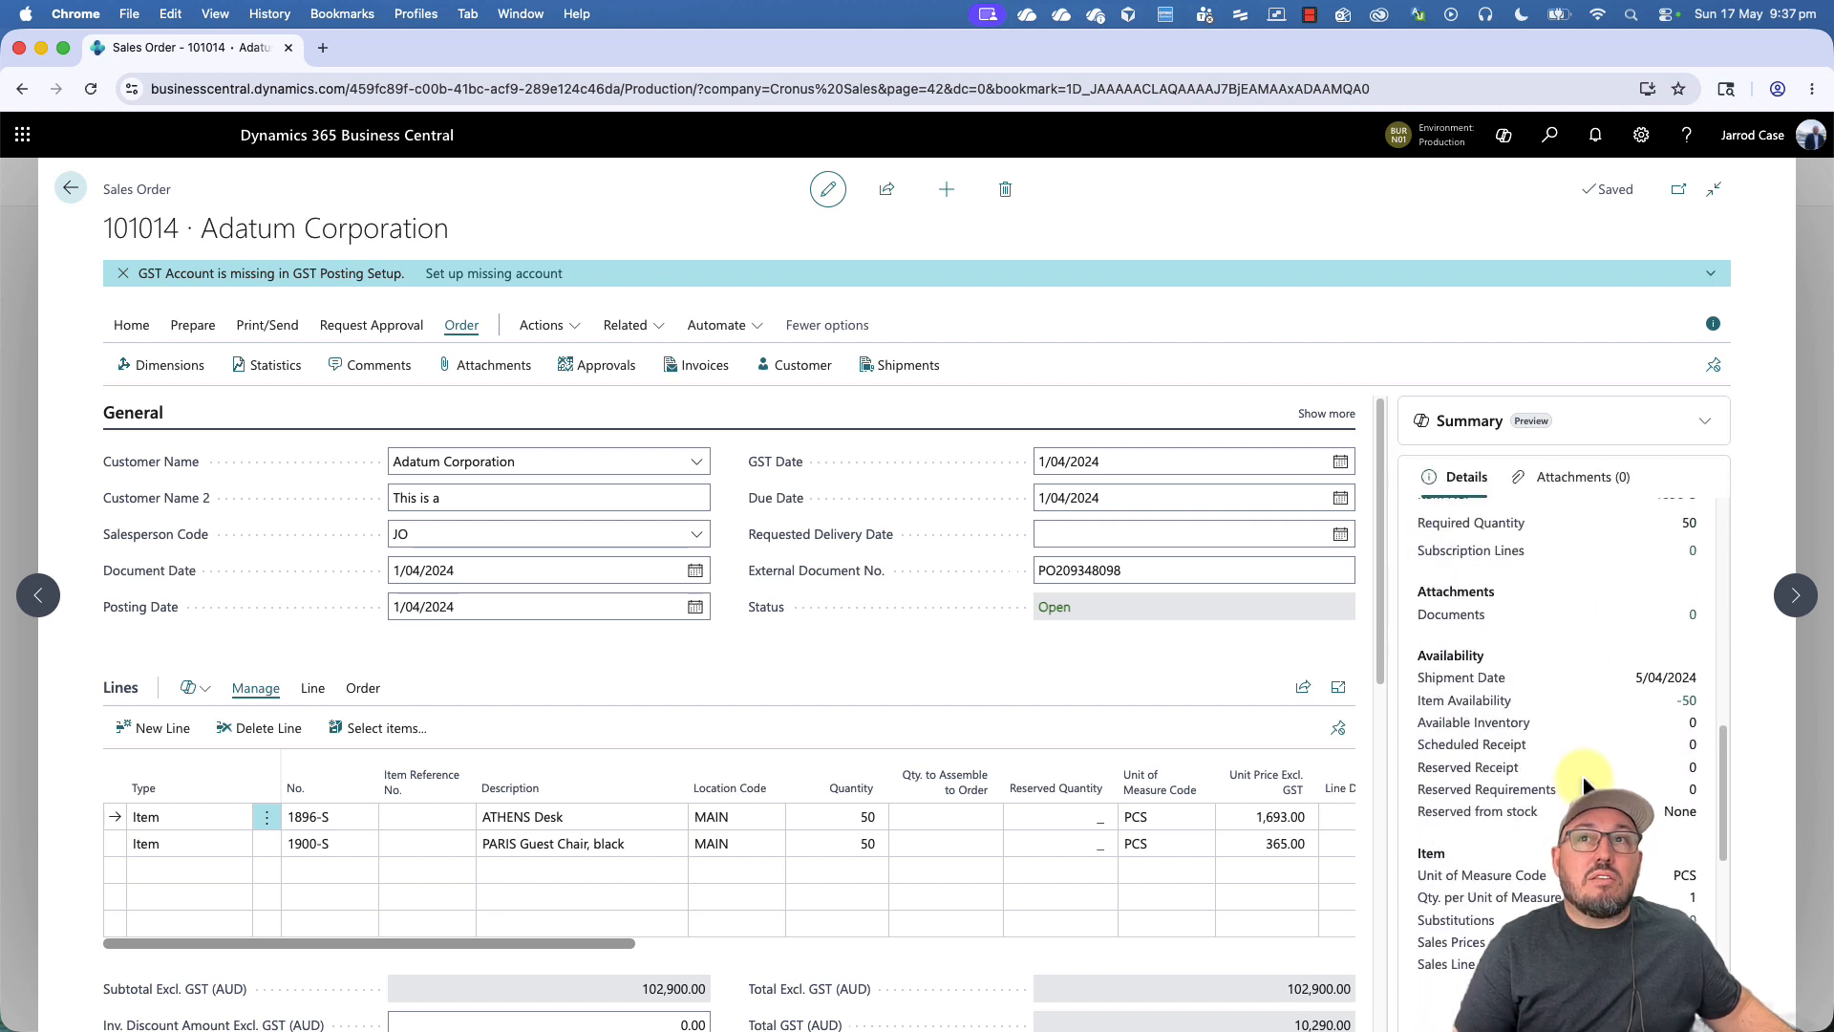
scroll(1596, 705, up, 3)
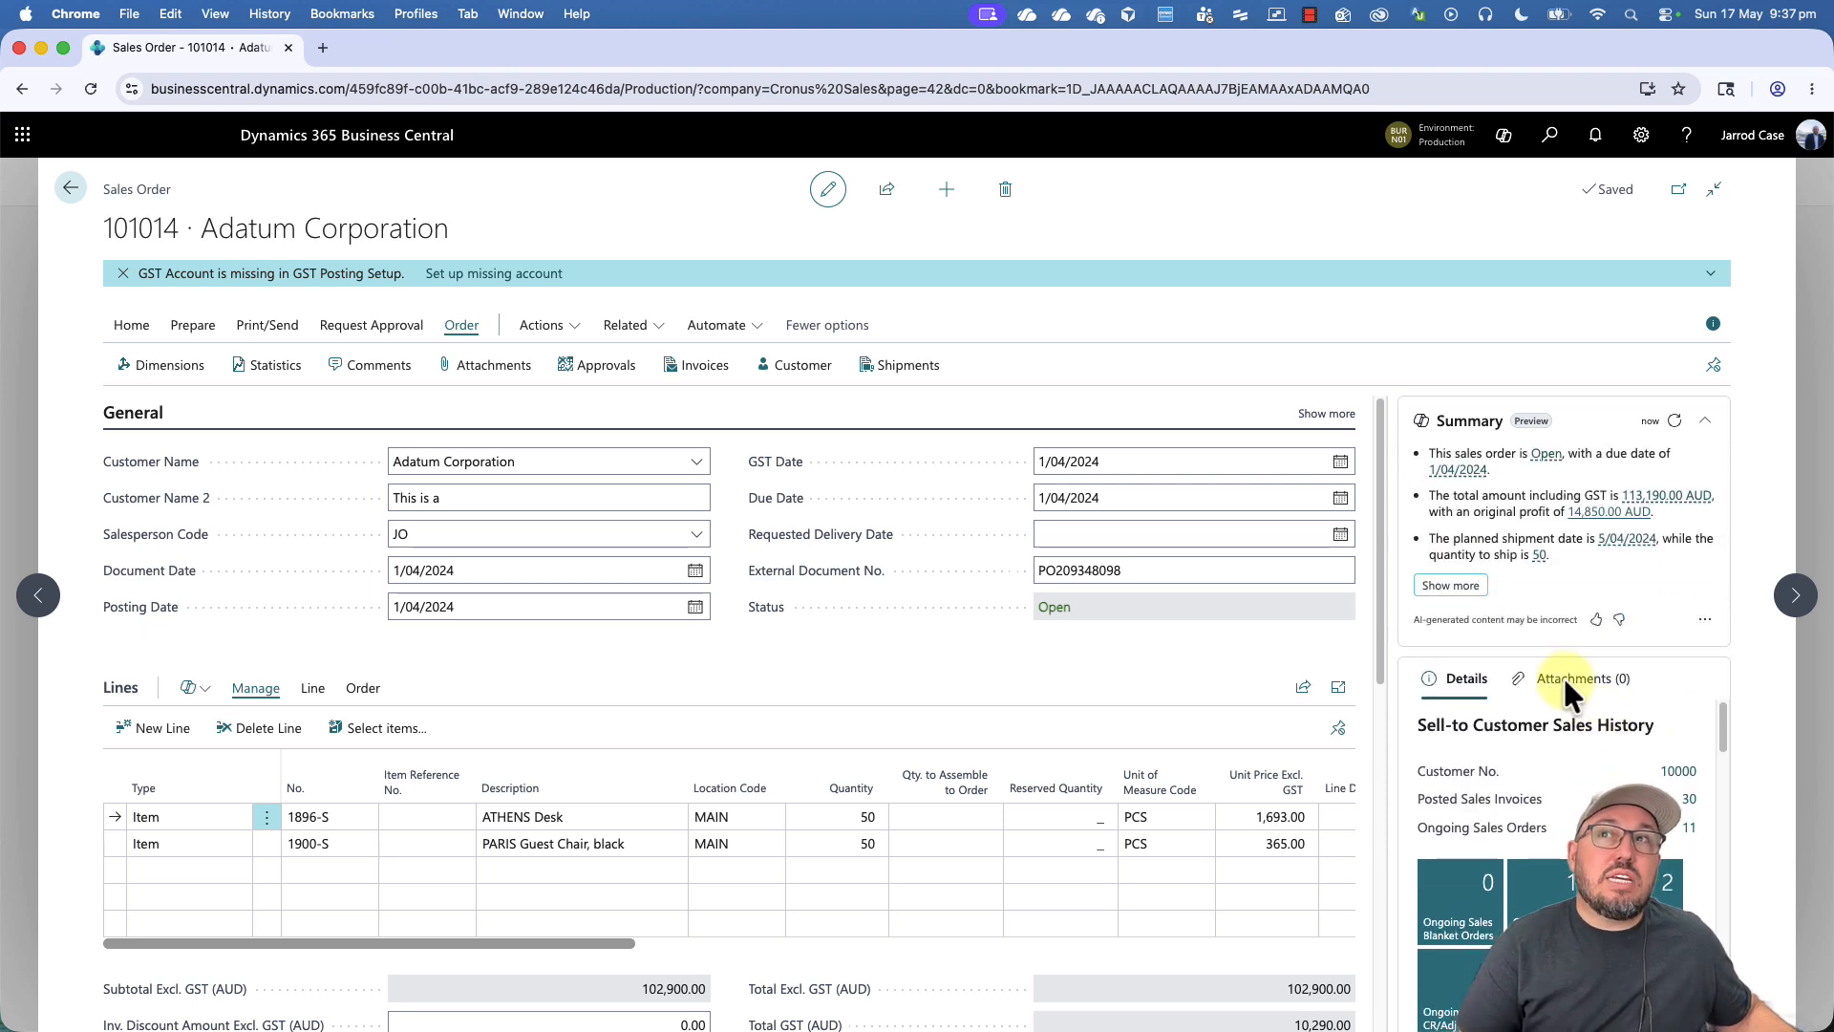
- Reopen the sales order statistics and expand the Customer, Prepayment and Shipping sections
click(271, 369)
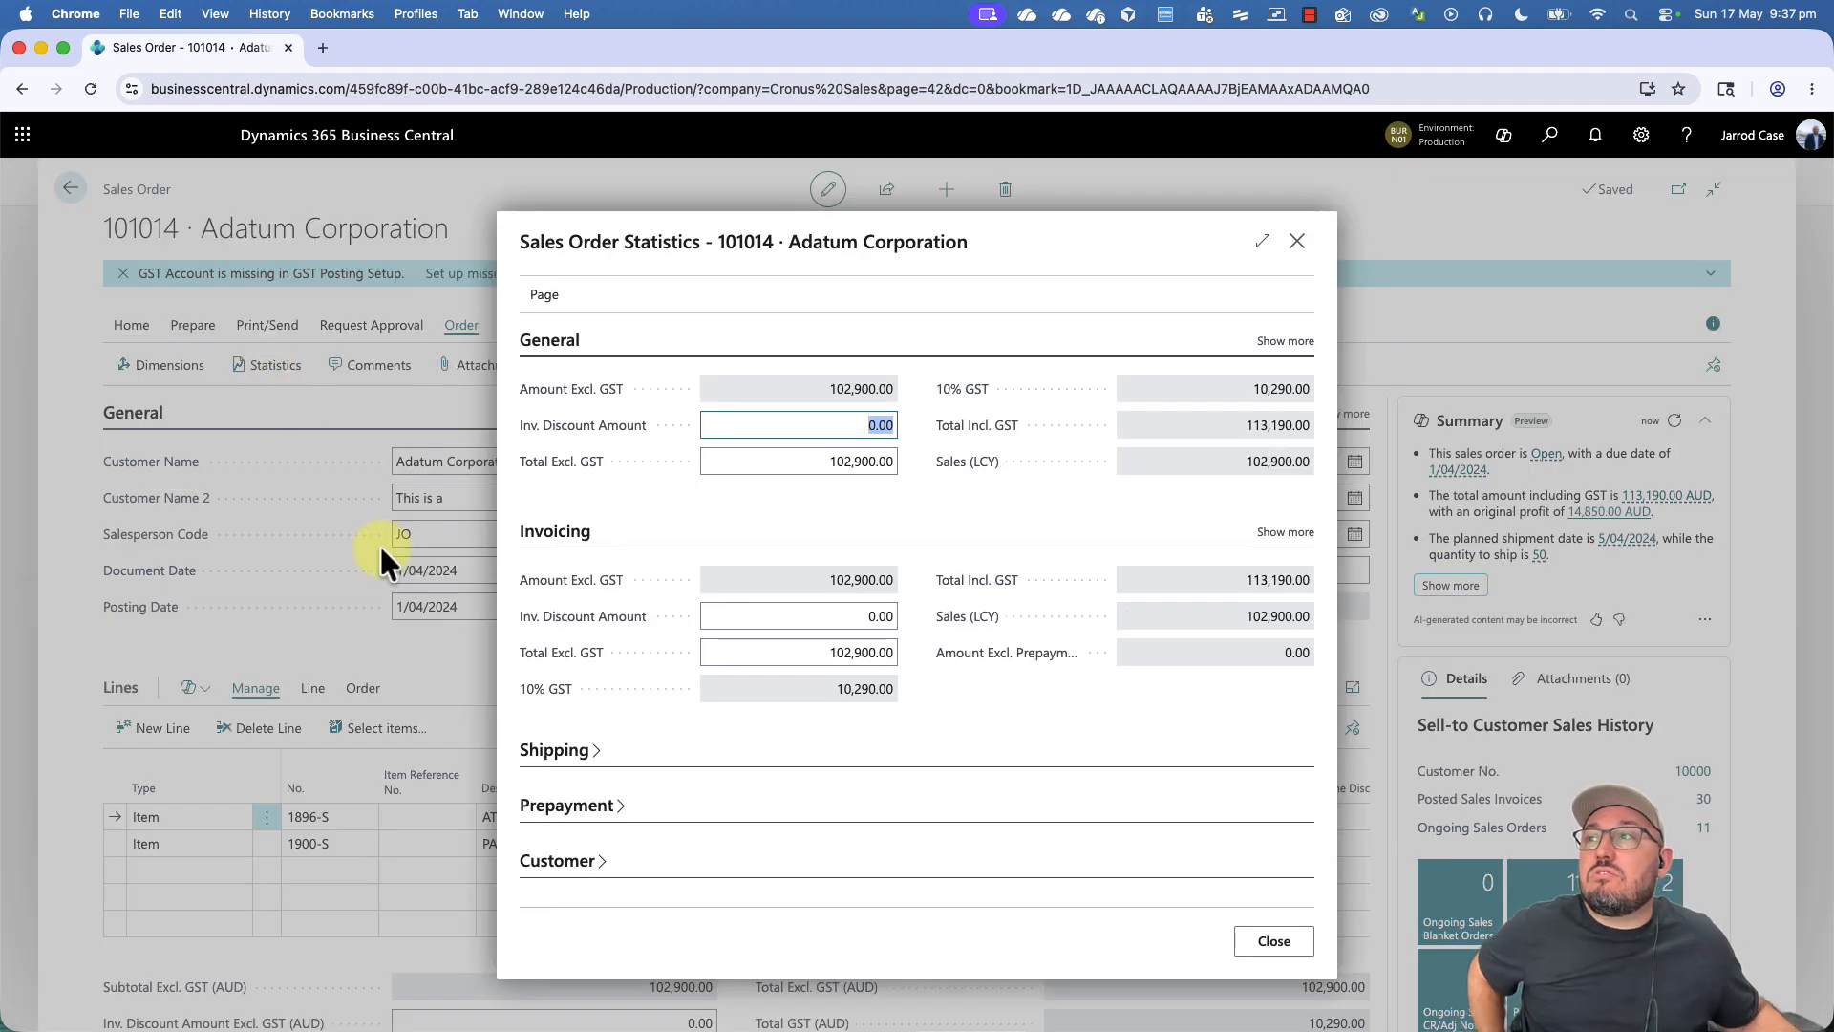
click(571, 863)
click(573, 733)
click(569, 623)
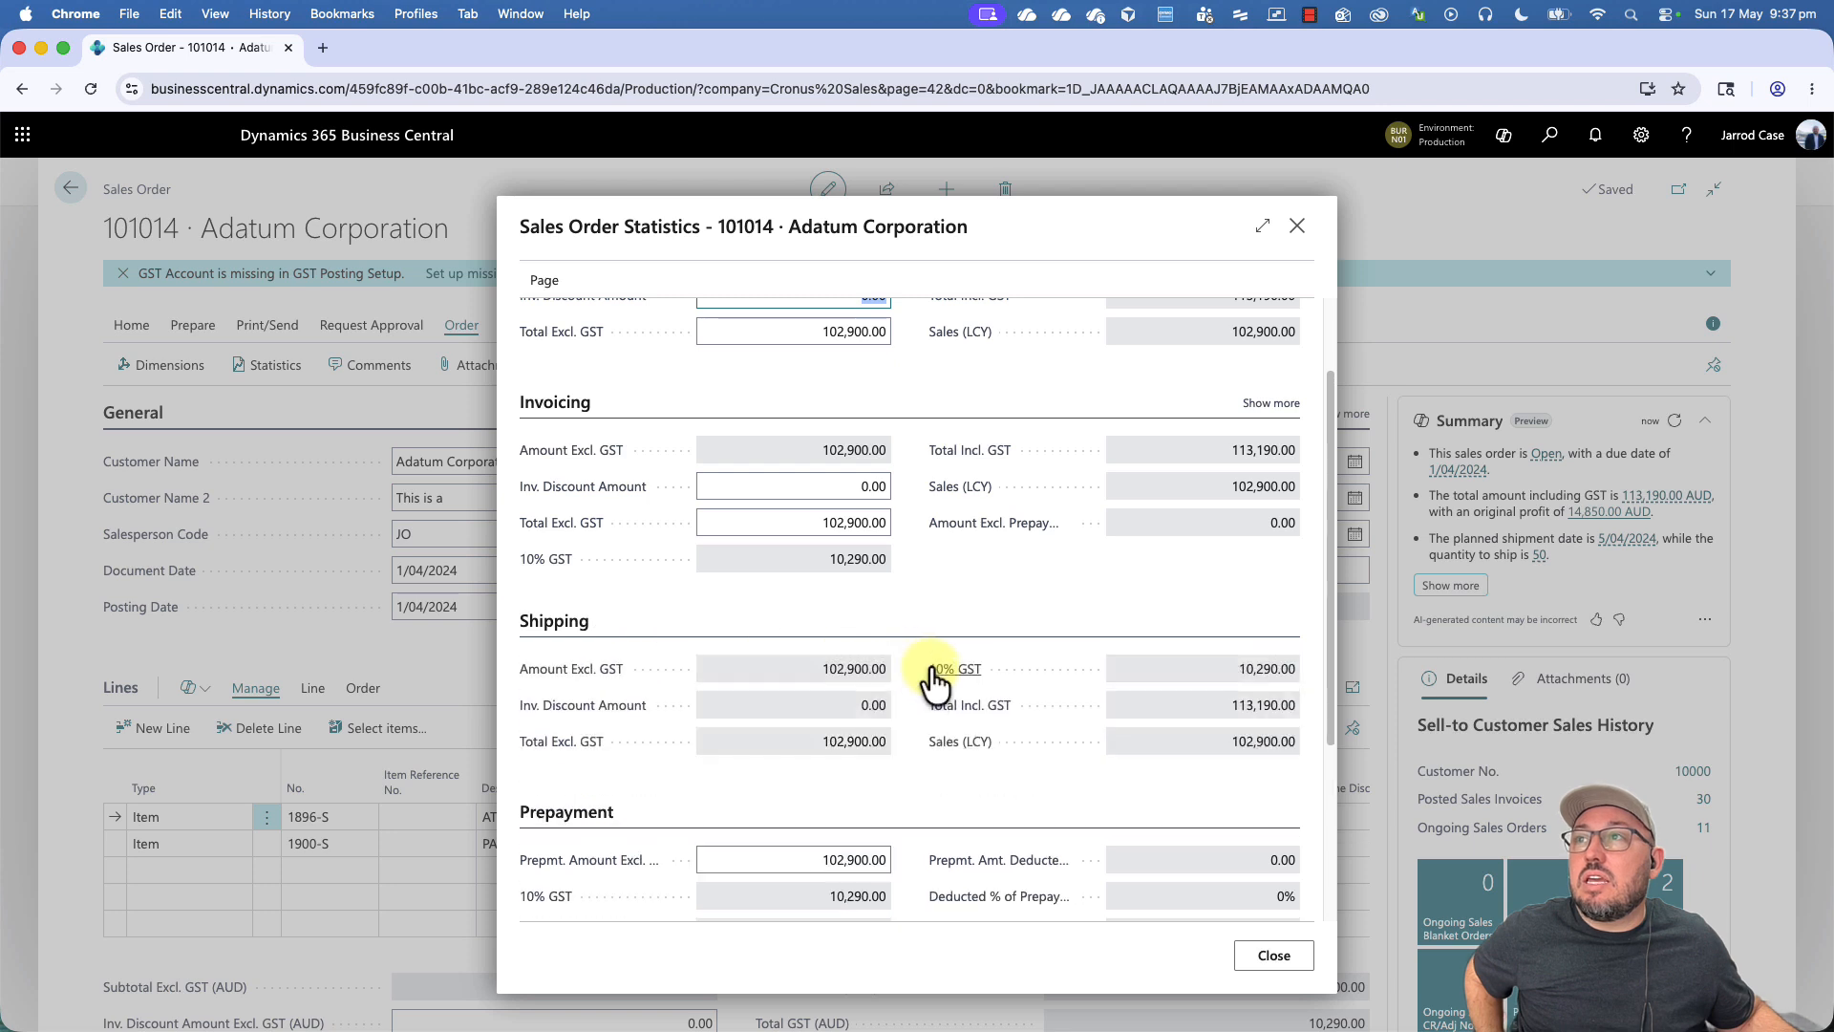
- Show the additional fields in the General, Invoicing and Shipping sections of the statistics and examine costs, profit and weights
scroll(933, 681, up, 3)
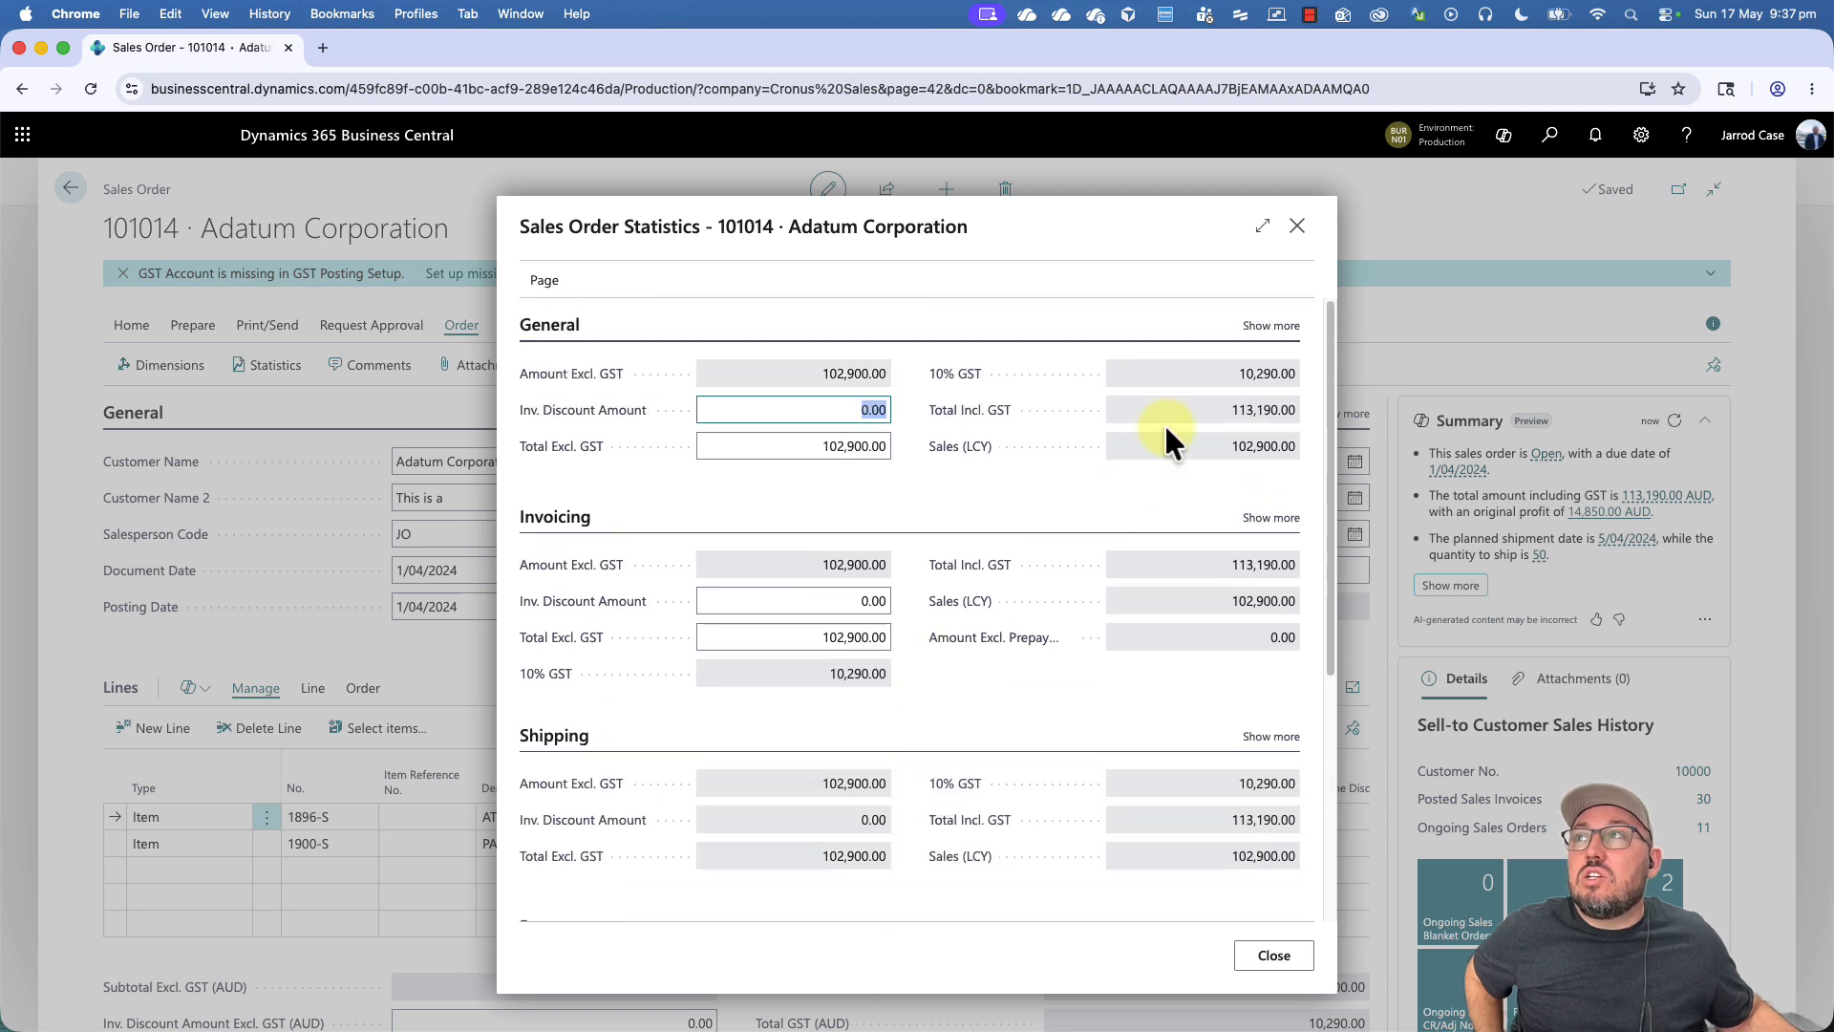
click(1271, 327)
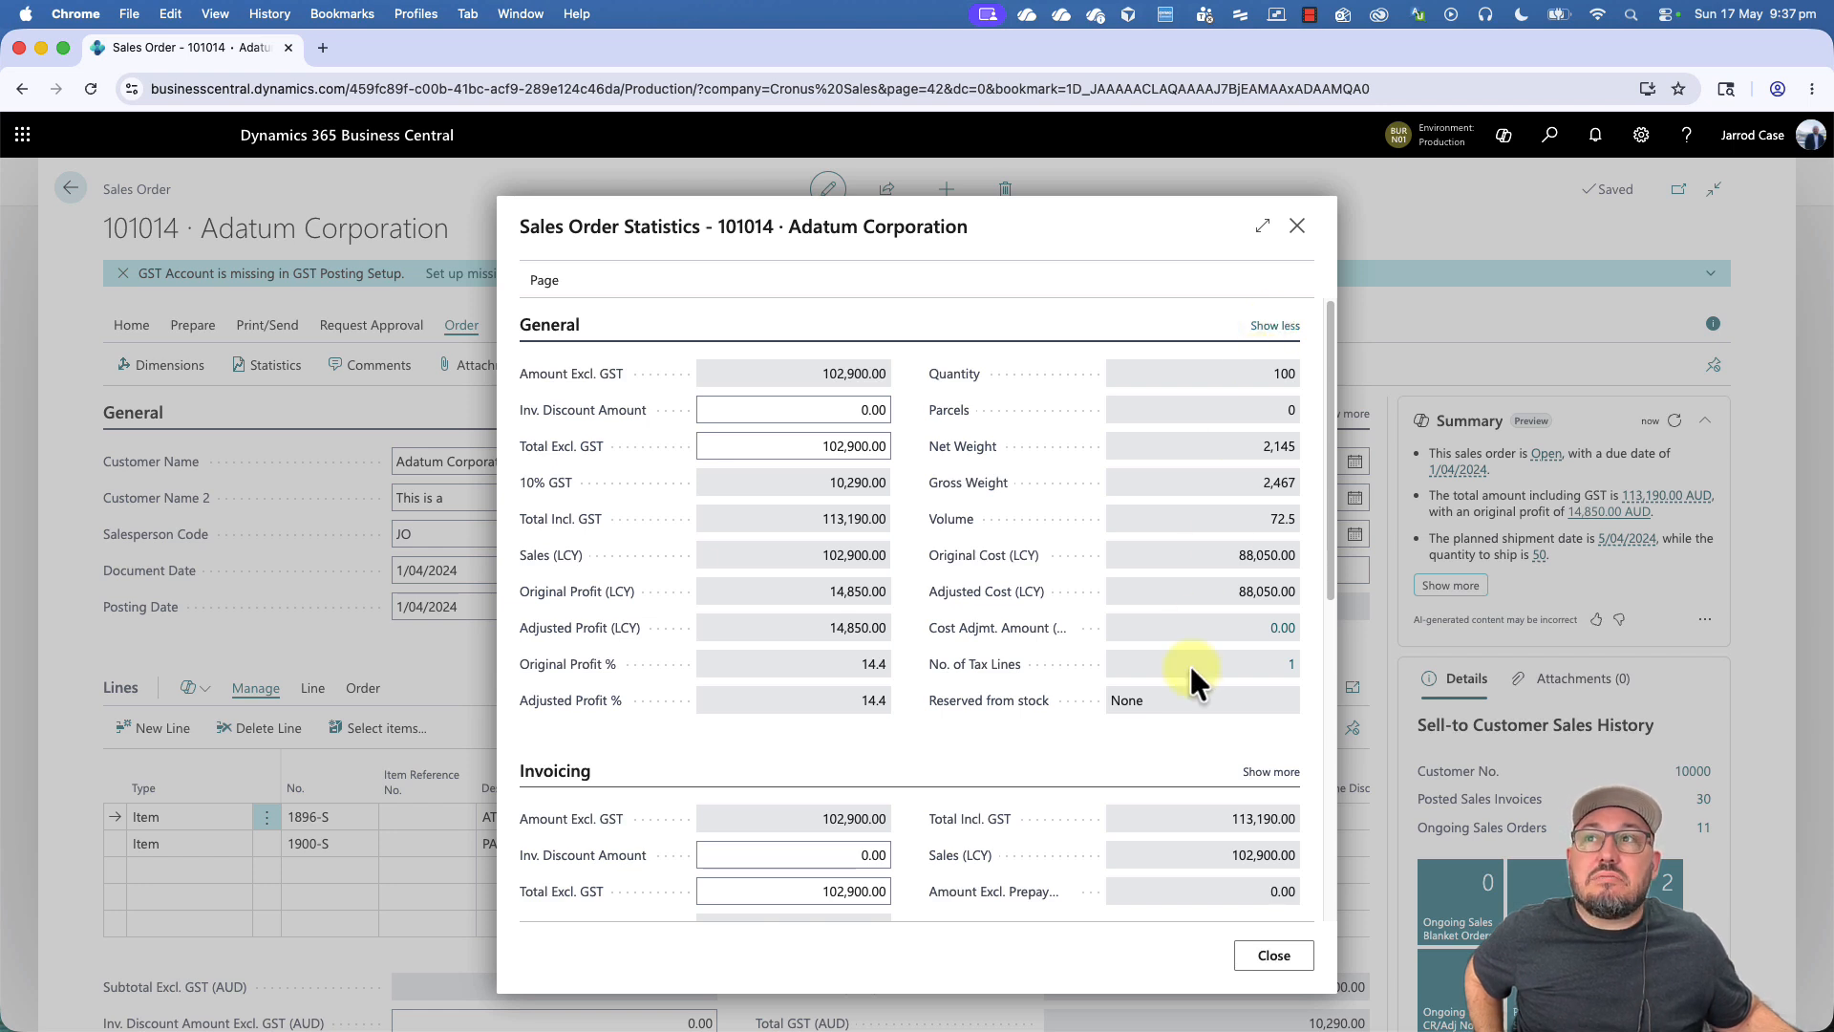
scroll(1186, 672, down, 3)
click(1271, 594)
scroll(1172, 640, down, 4)
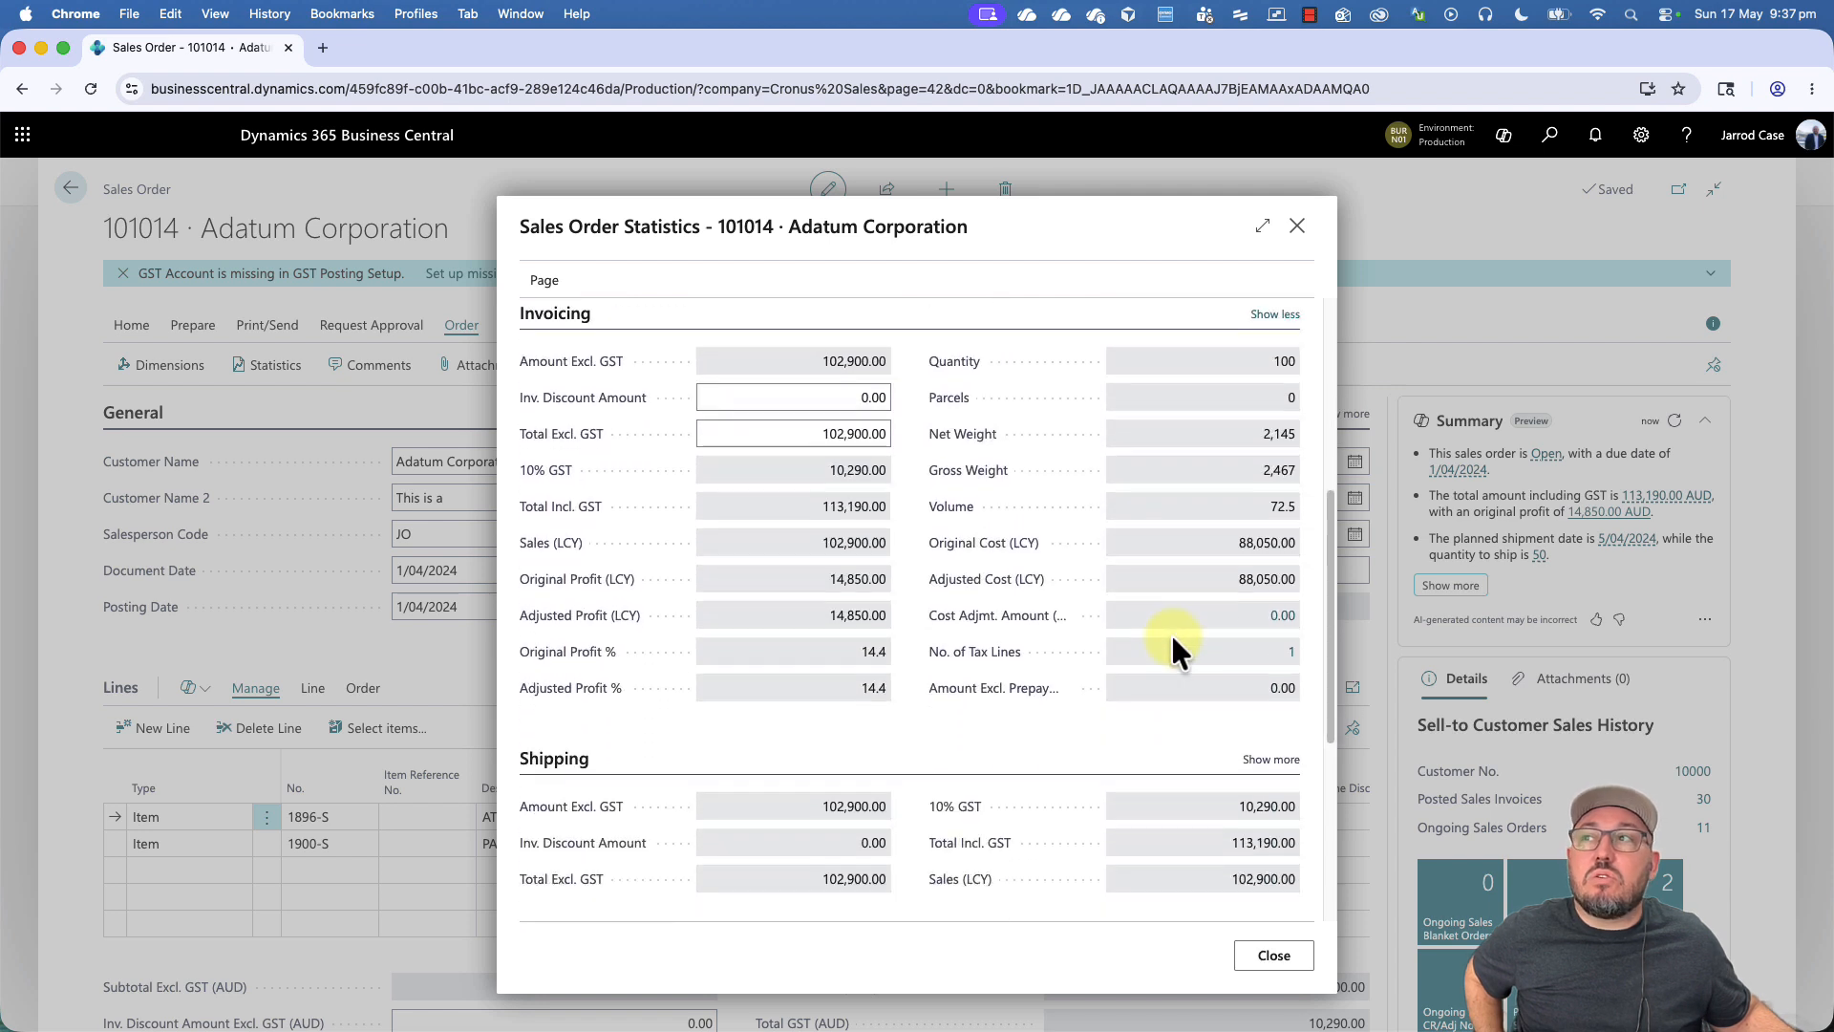
scroll(1173, 640, up, 2)
scroll(1202, 602, down, 5)
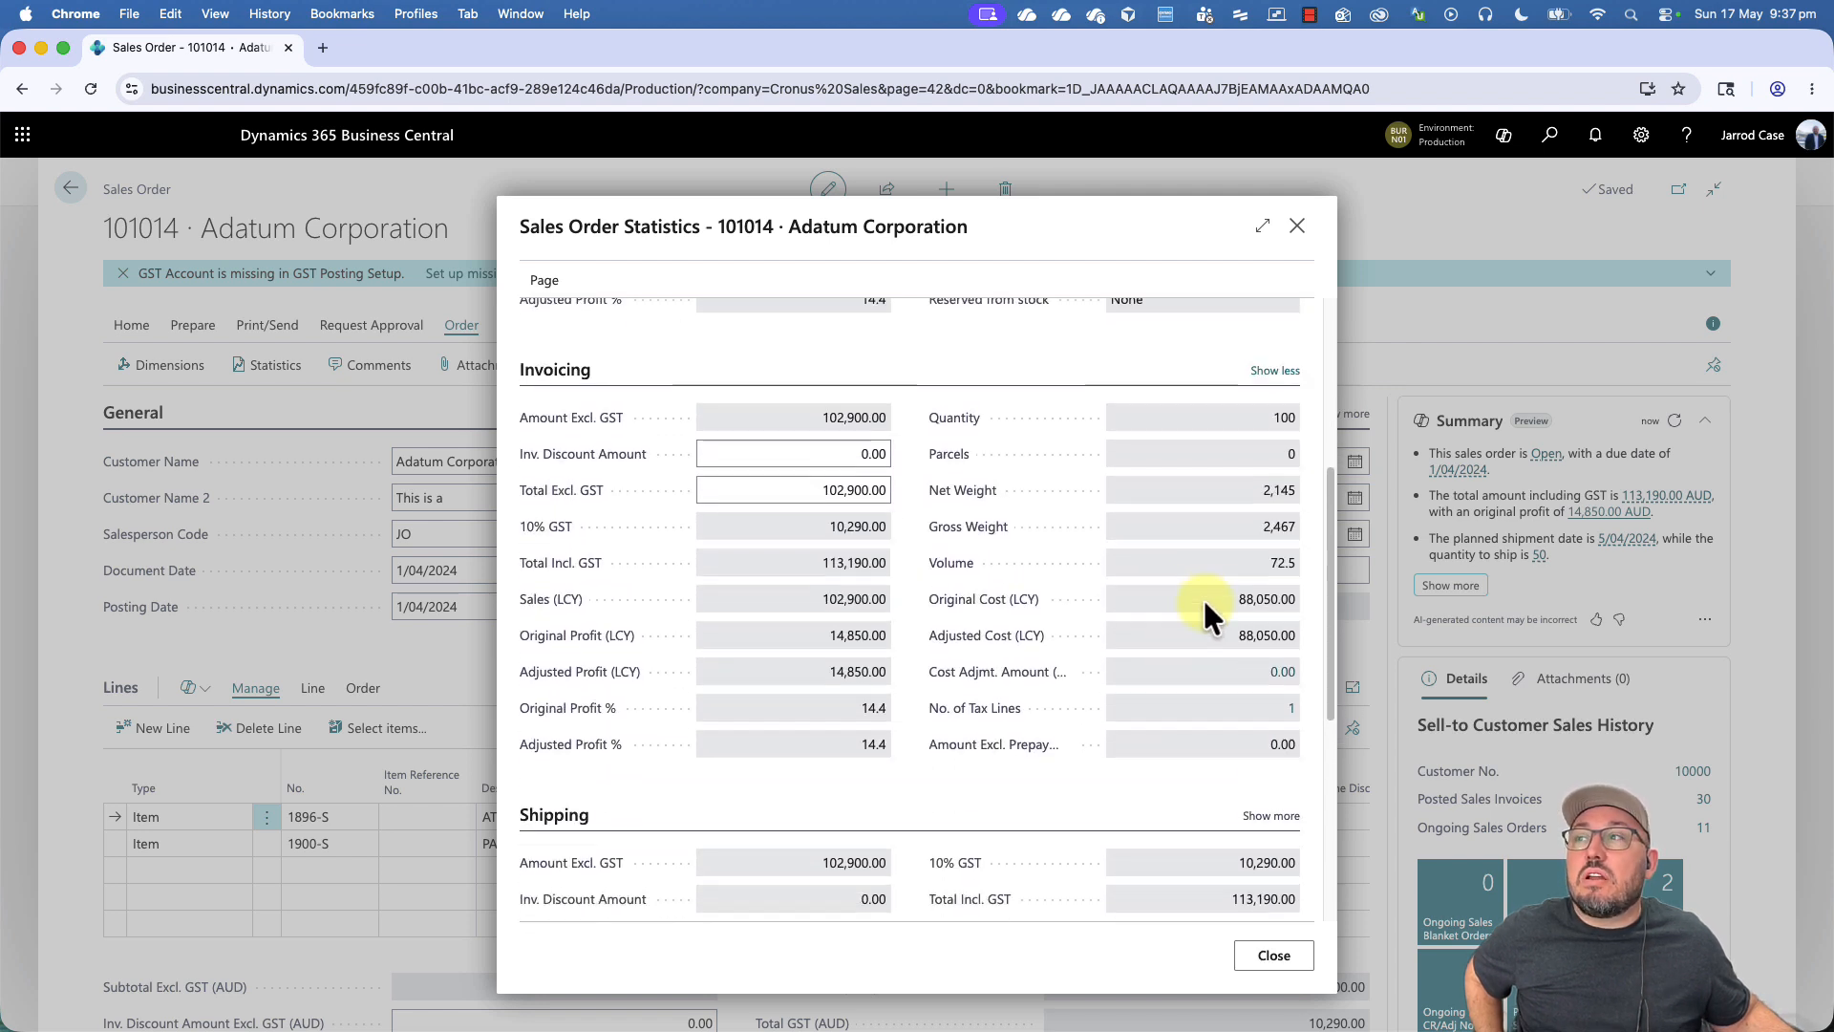
click(1273, 533)
scroll(1276, 544, down, 2)
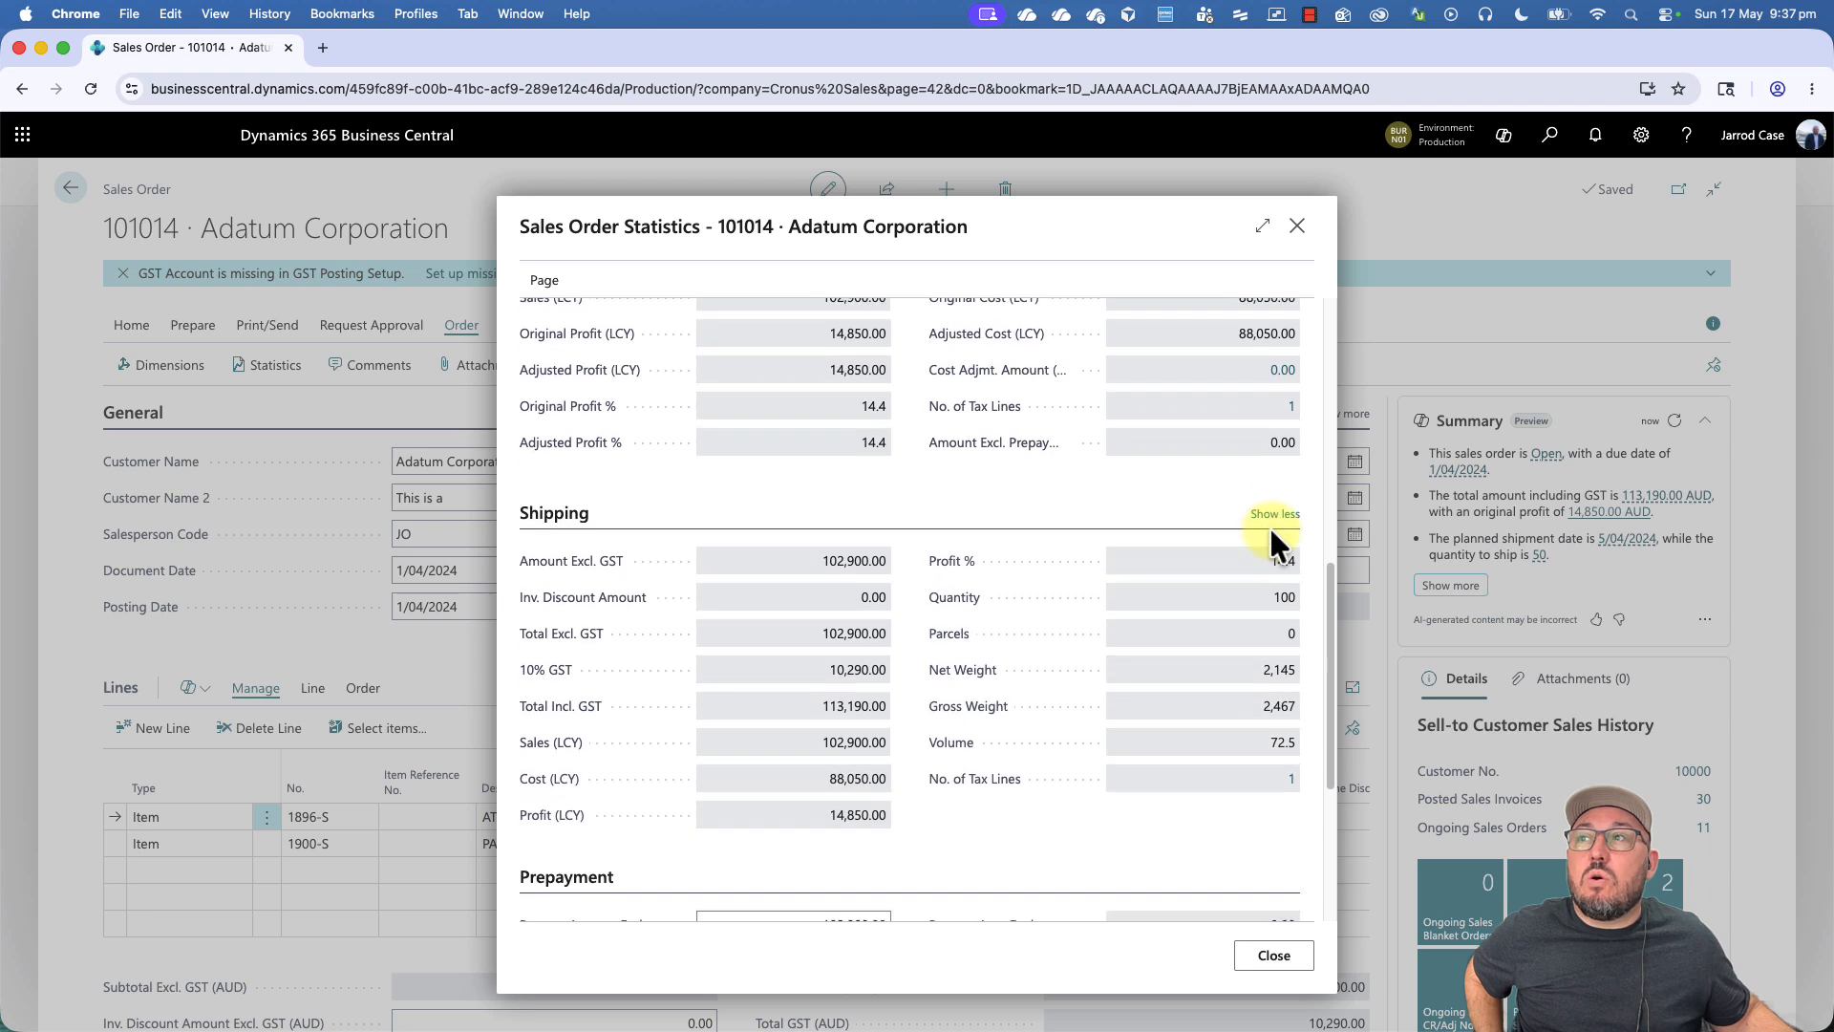
- Examine the Prepayment and Customer sections of the sales order statistics, and close the statistics
scroll(1273, 541, down, 2)
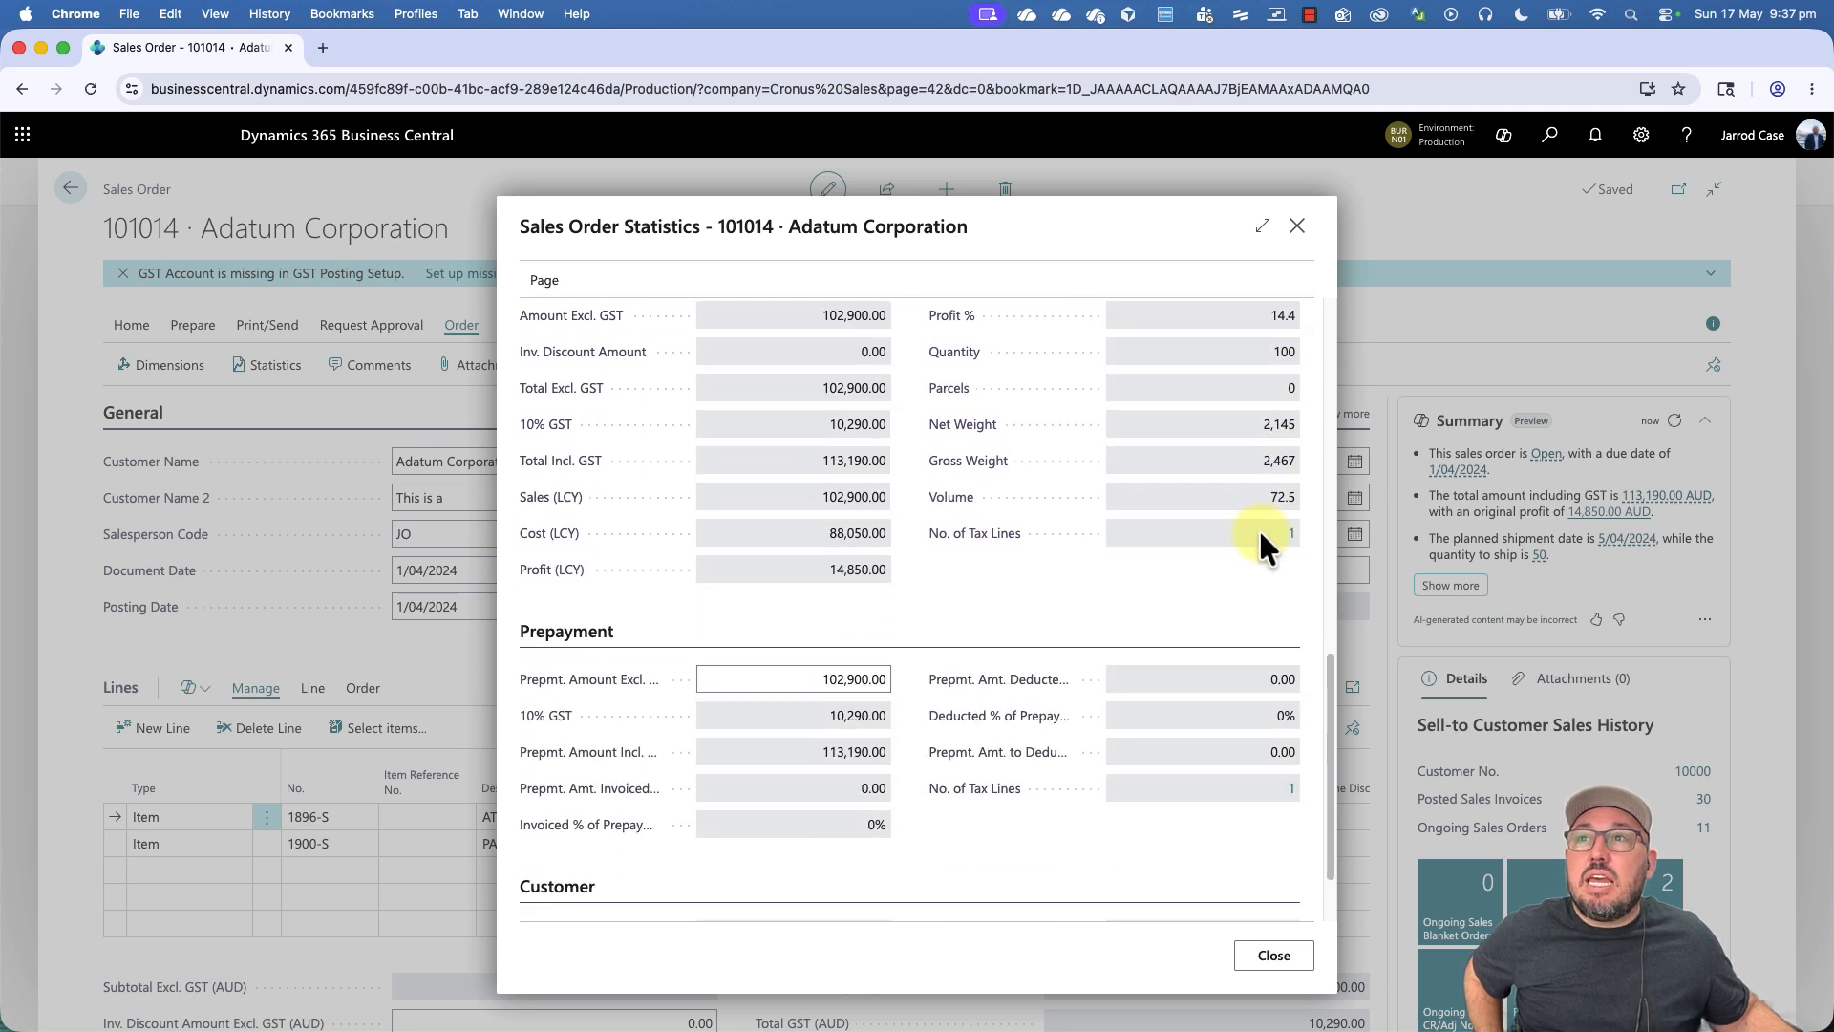
scroll(841, 650, down, 1)
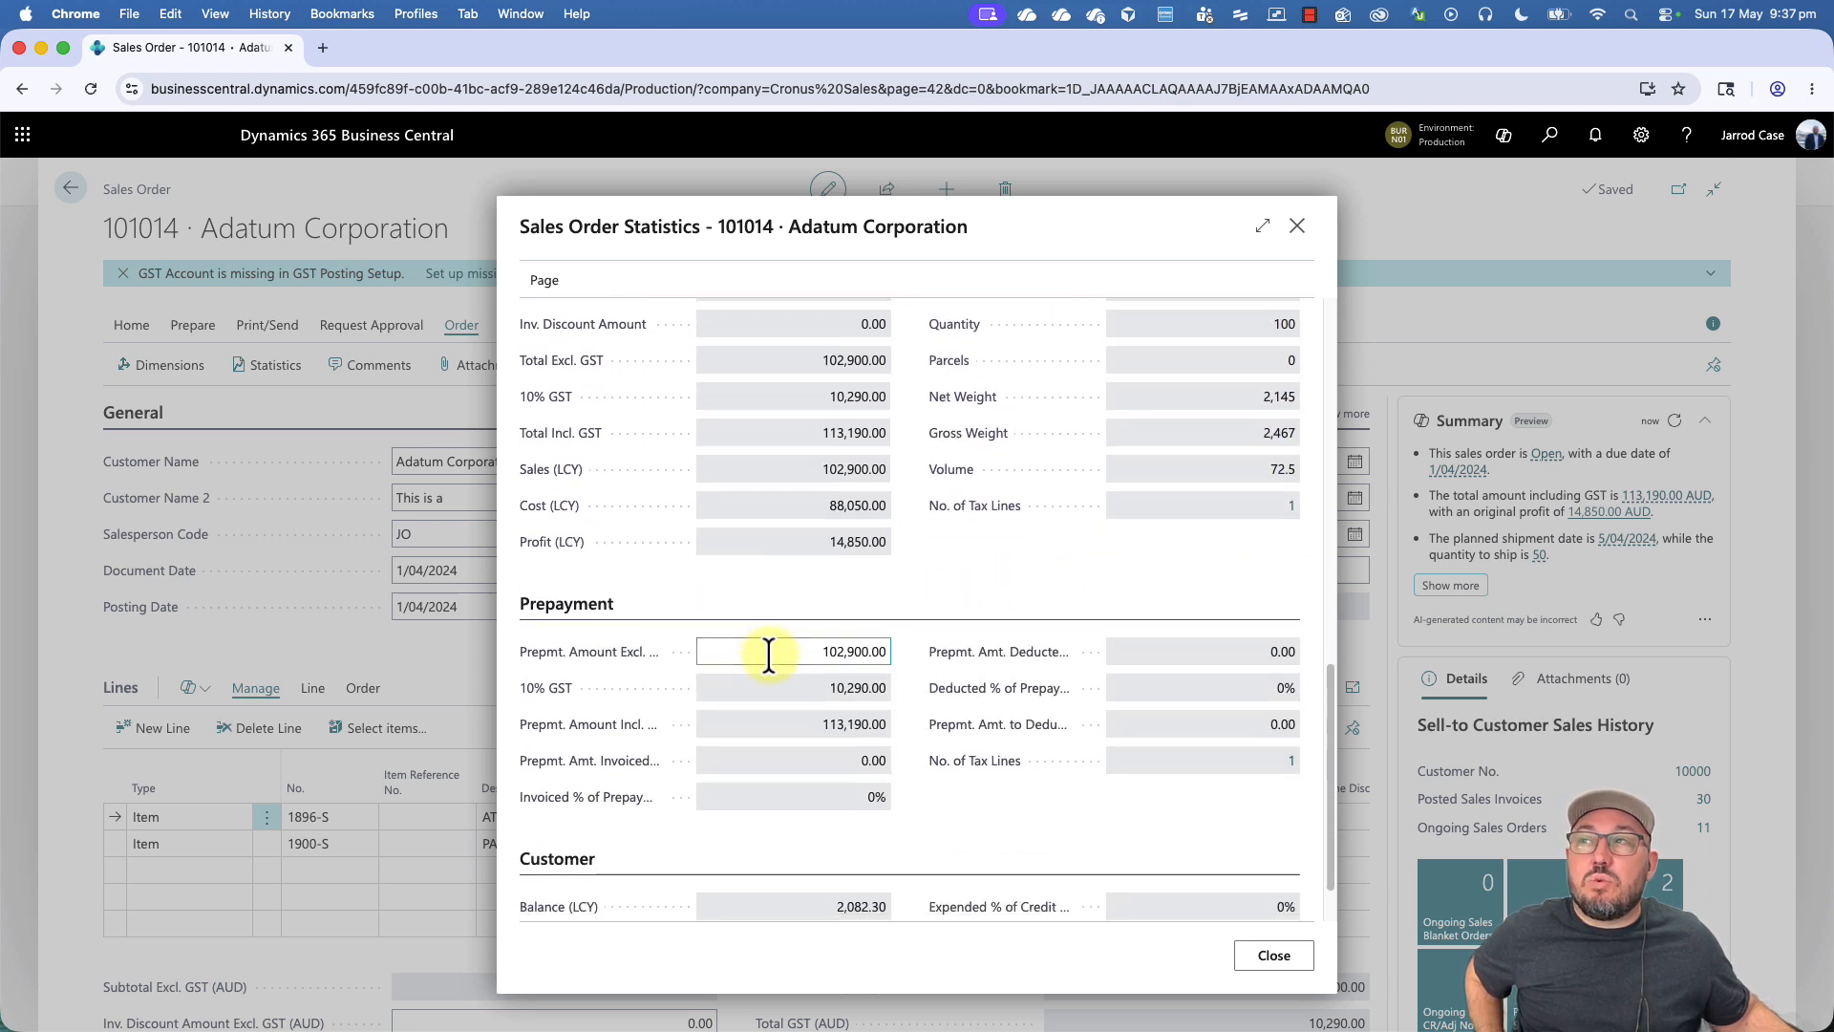
scroll(769, 654, down, 2)
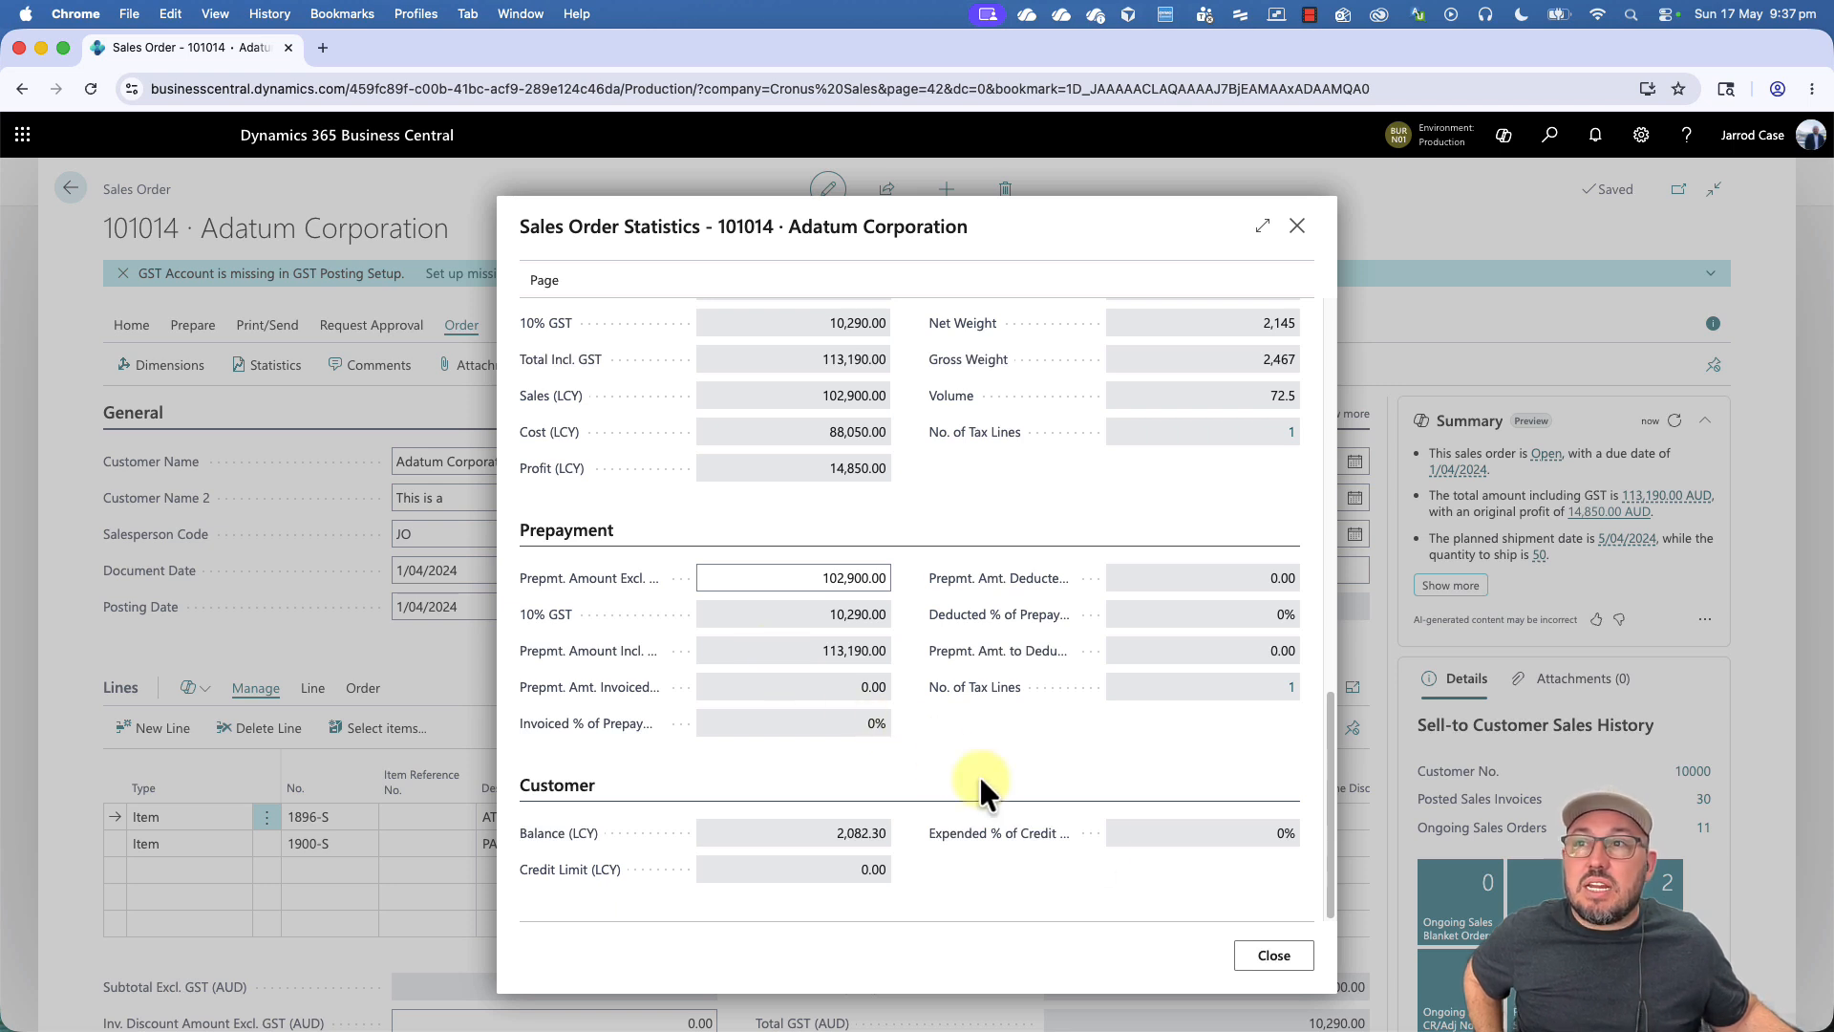
click(1278, 958)
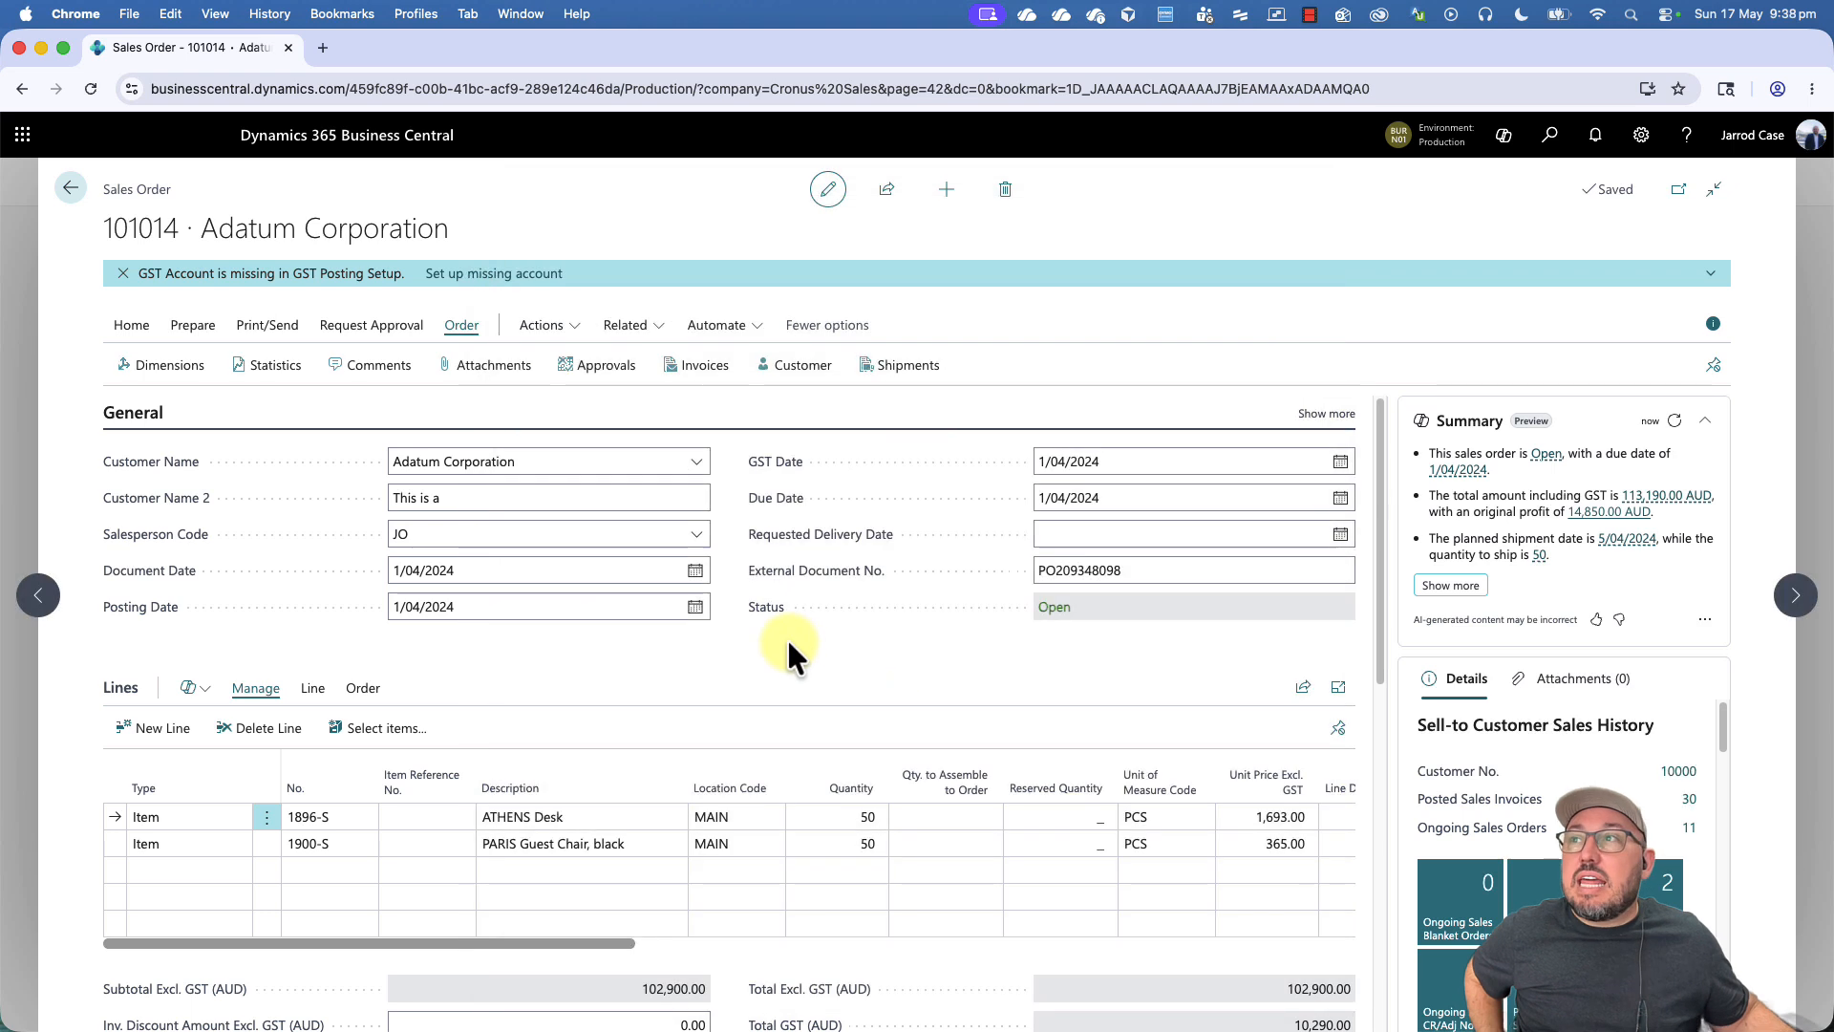
- Dismiss the missing GST account notification and examine the selected line's availability and item information in the details pane
click(123, 273)
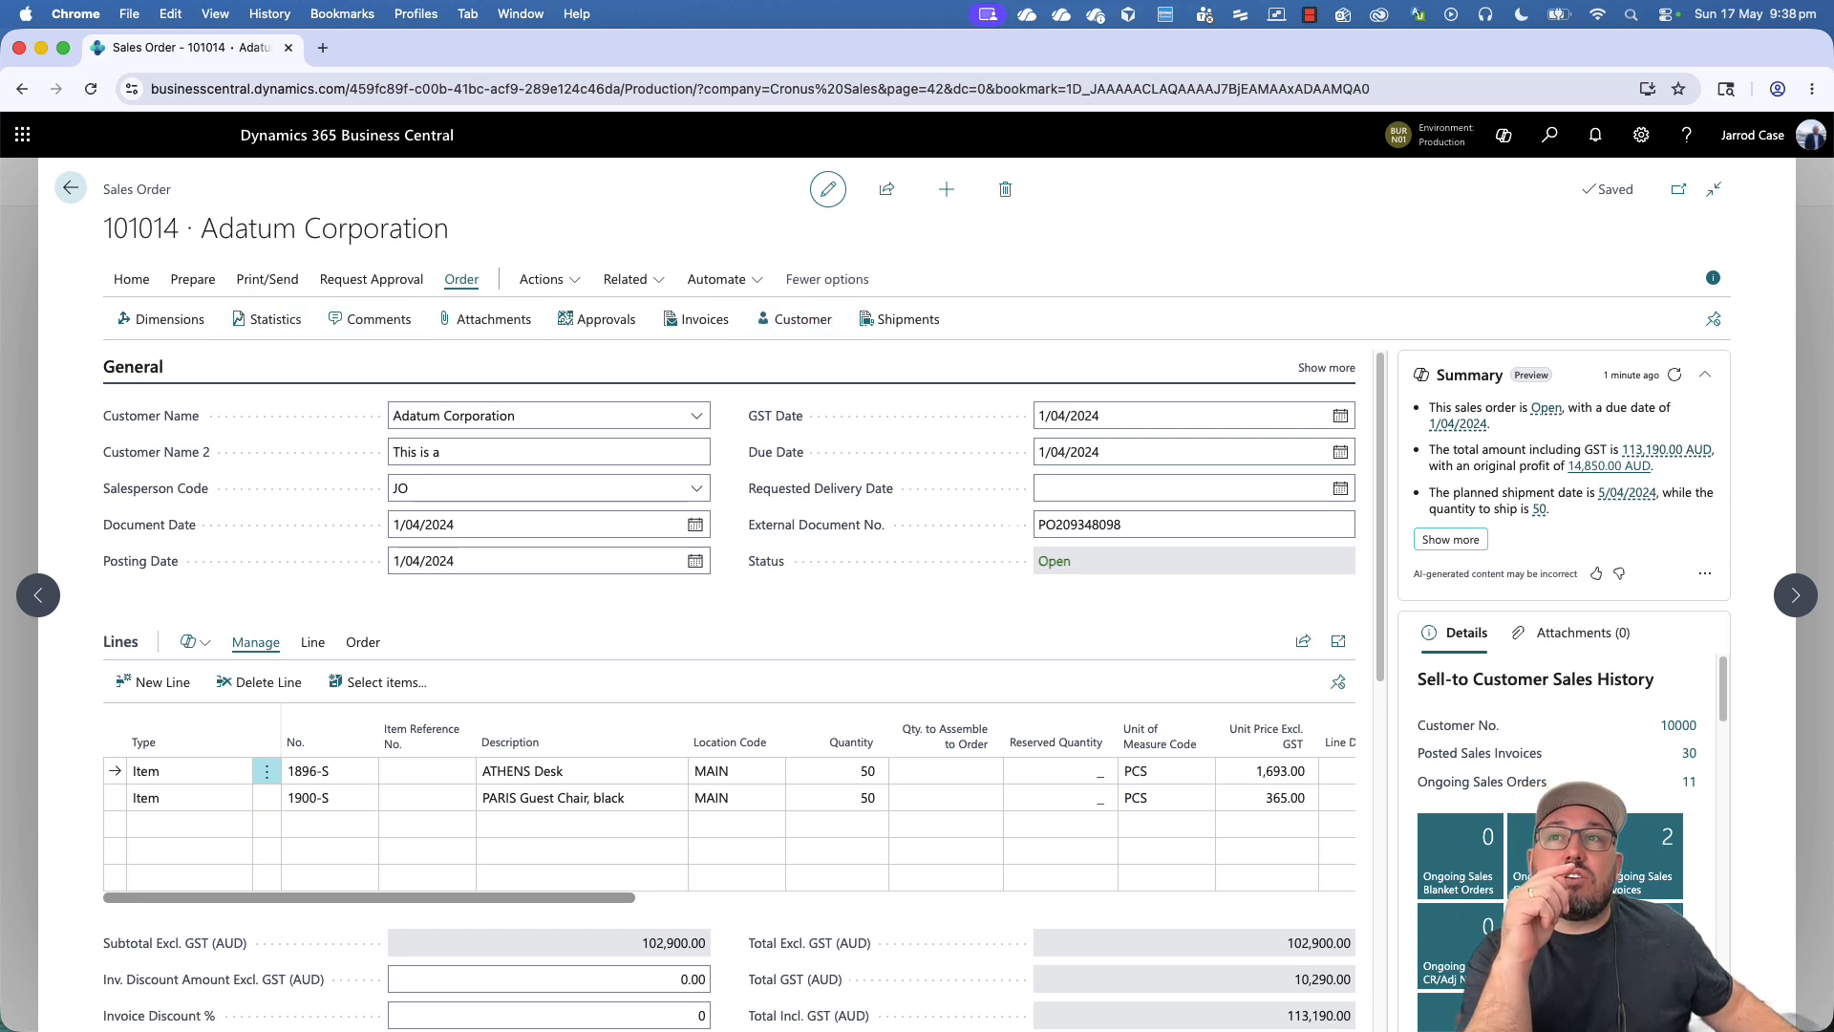
scroll(1566, 764, down, 10)
scroll(1556, 687, down, 6)
scroll(1557, 735, up, 3)
scroll(1557, 736, down, 3)
scroll(1557, 668, up, 5)
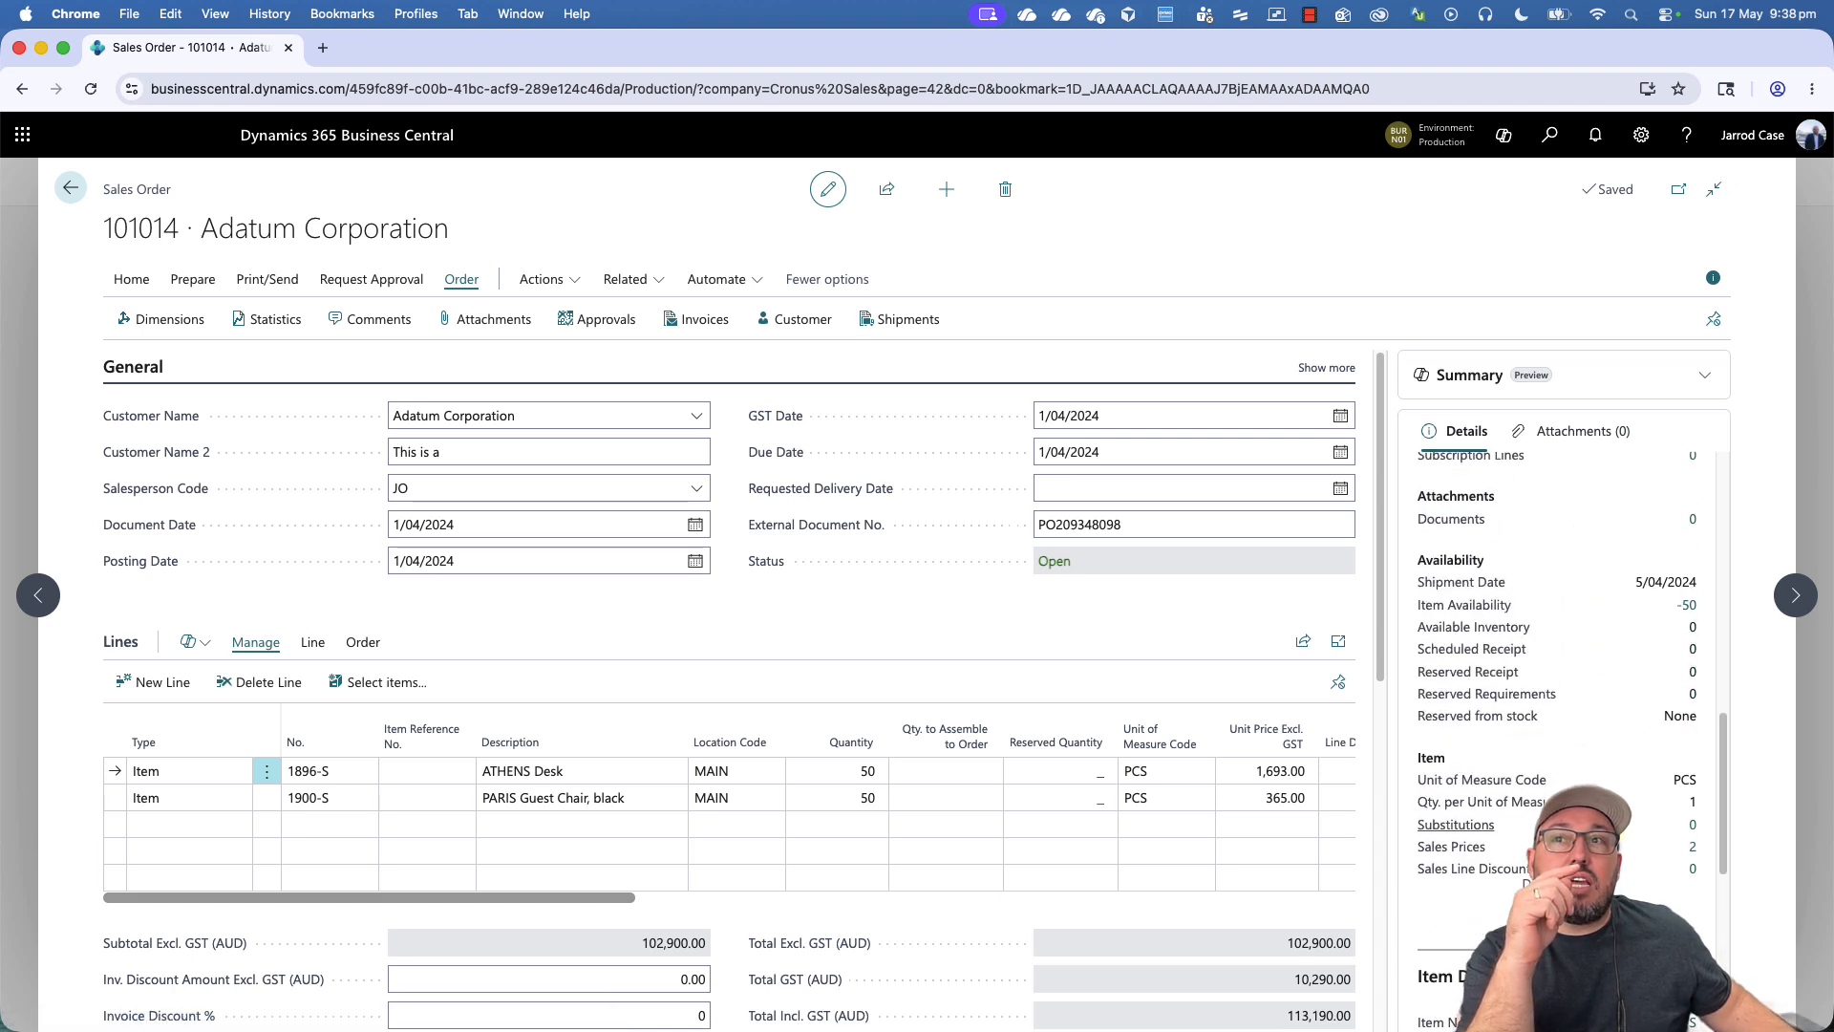
- Select the PARIS Guest Chair, black line and examine its availability, item and invoicing details, including costs and profit
scroll(1557, 668, up, 2)
click(632, 795)
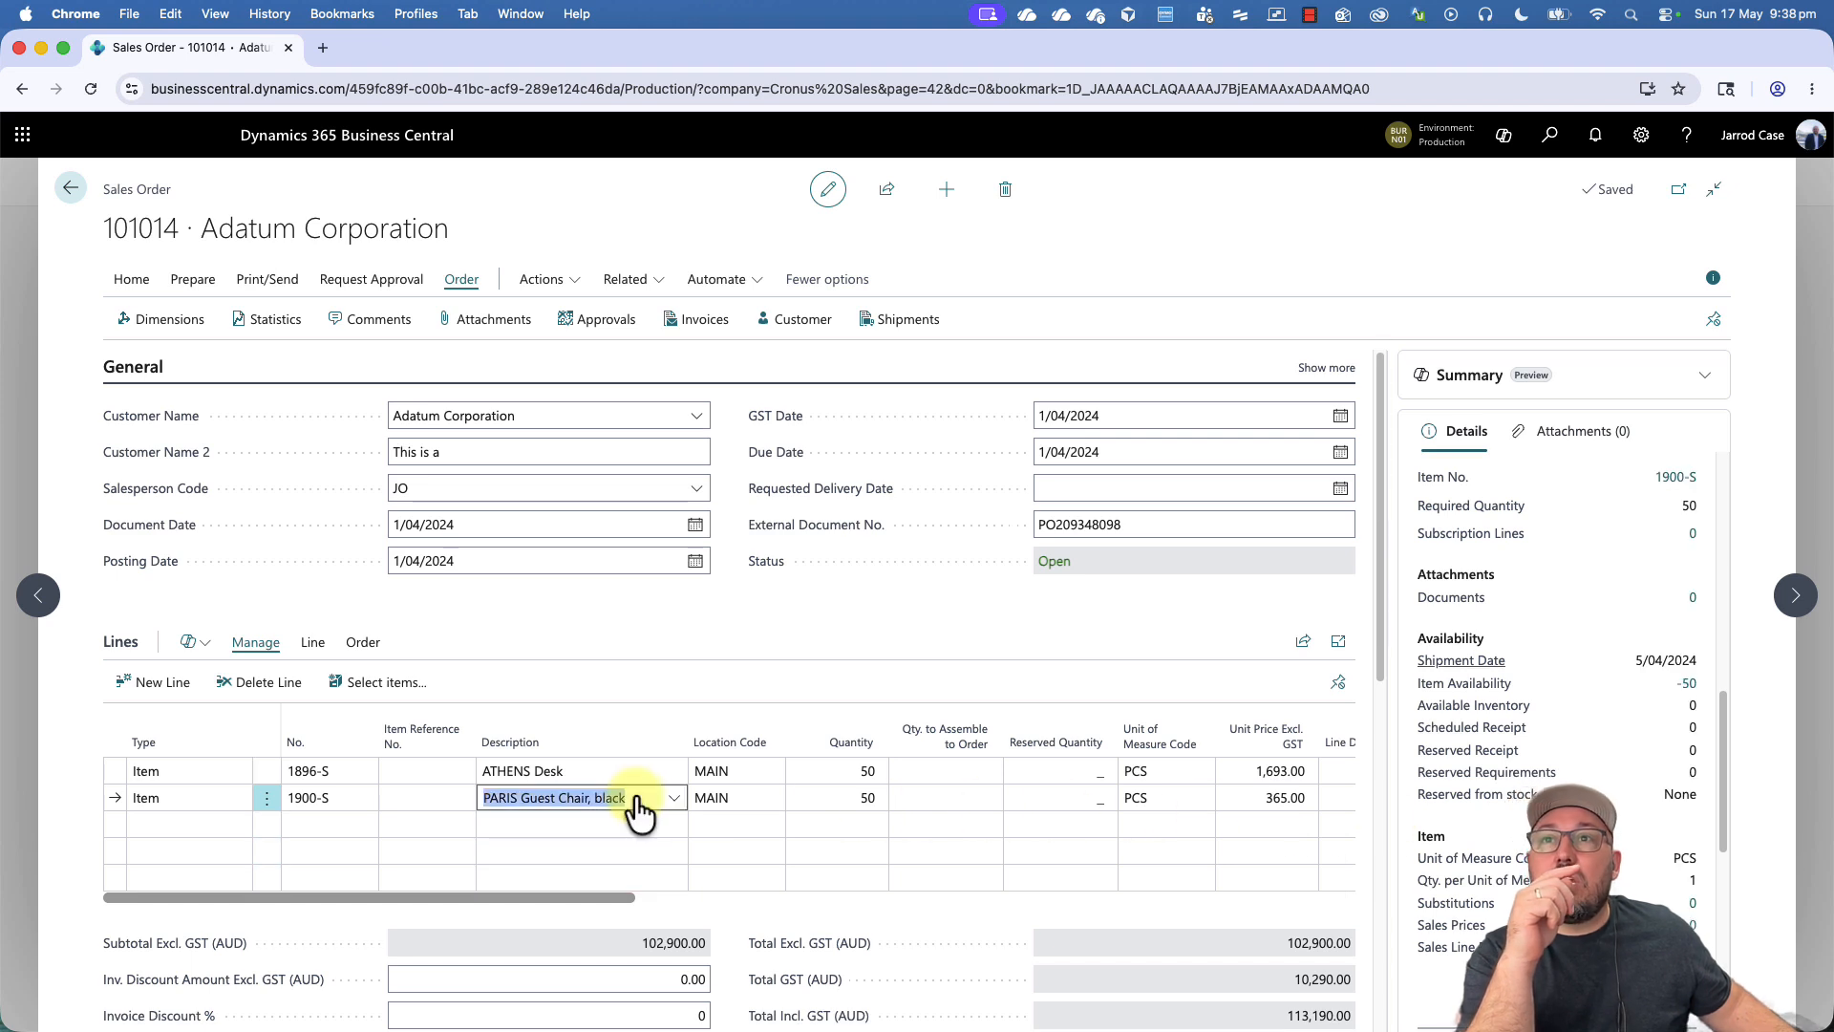
scroll(1613, 781, down, 3)
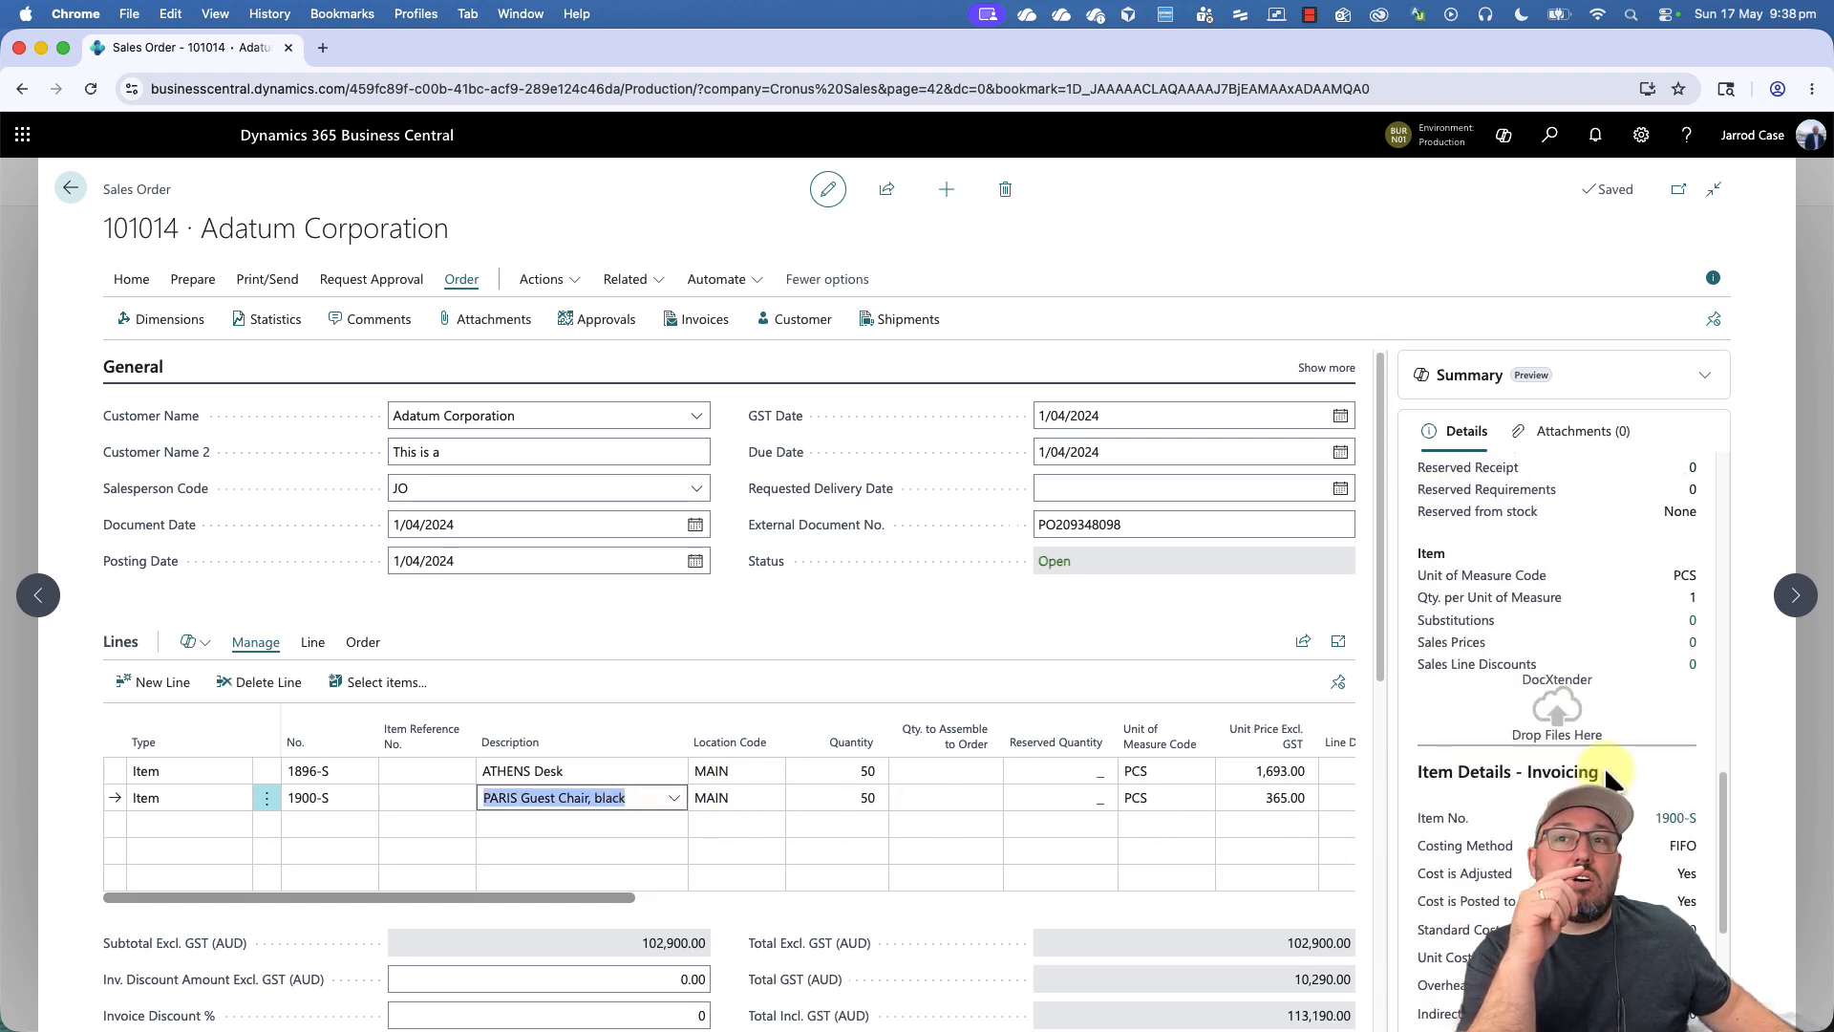
scroll(1613, 781, down, 3)
scroll(1624, 754, down, 1)
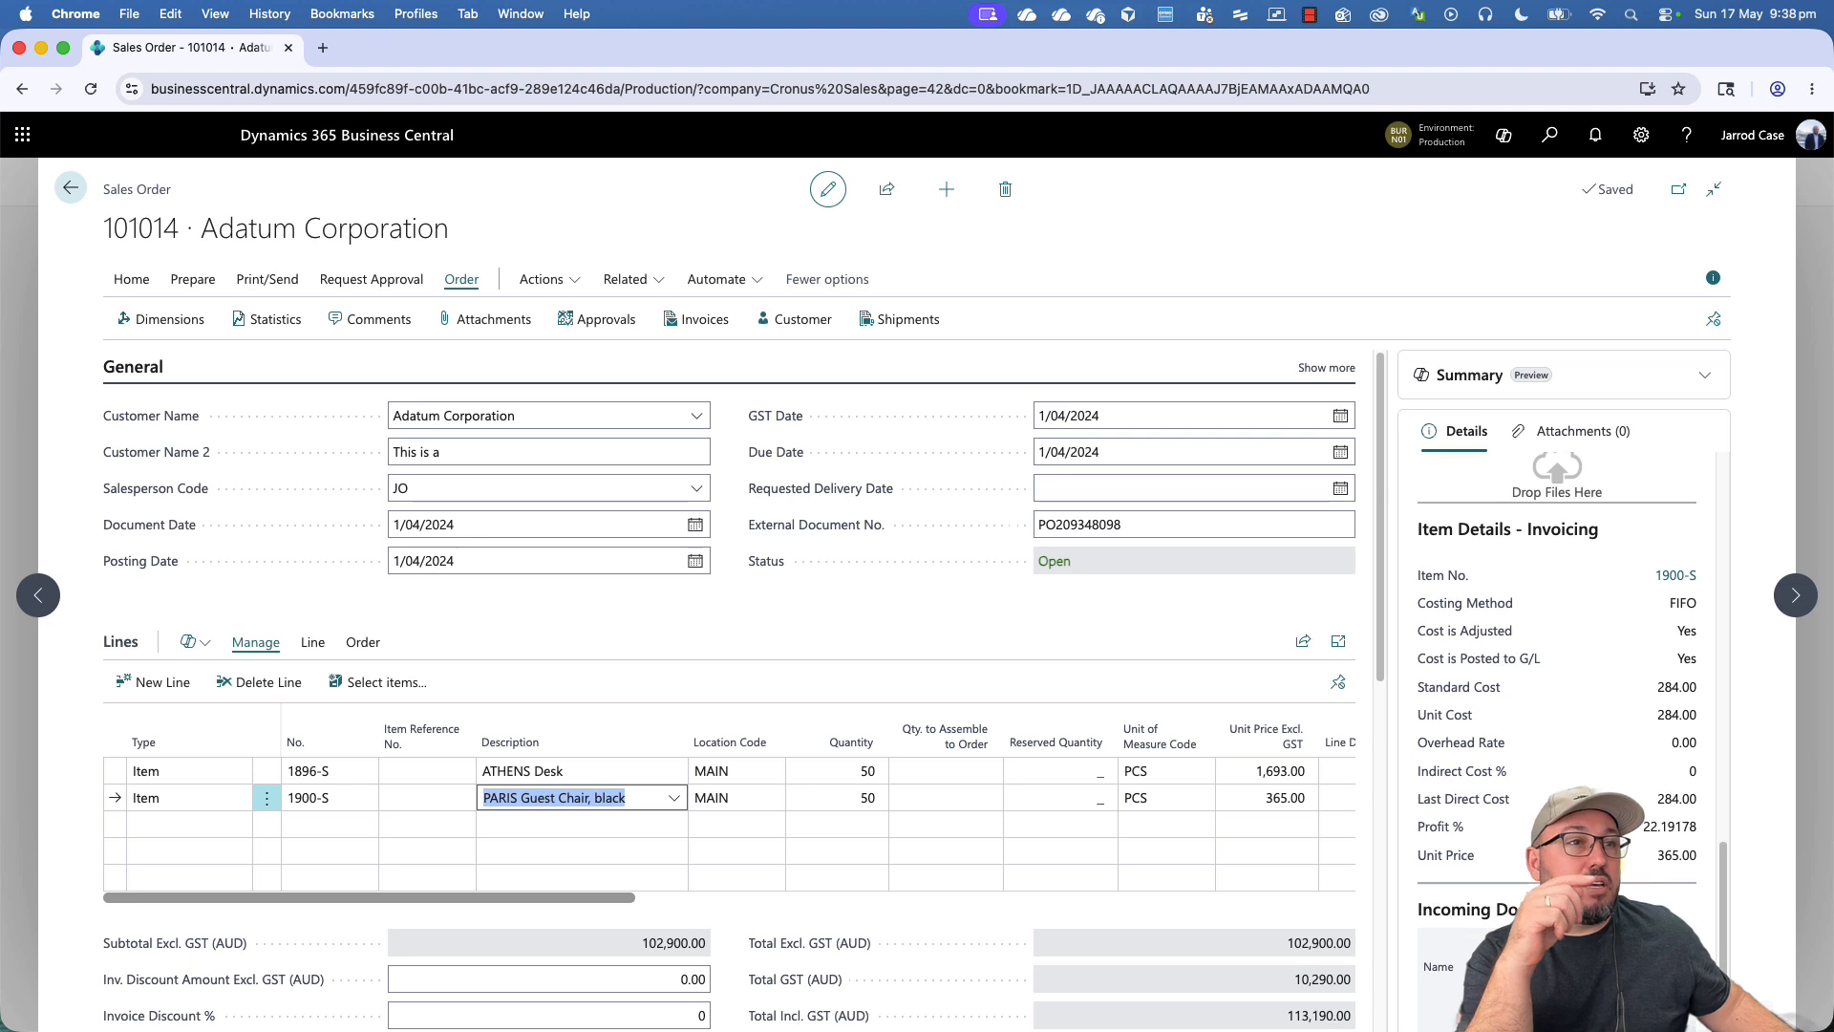
scroll(1648, 718, up, 4)
scroll(1649, 718, down, 3)
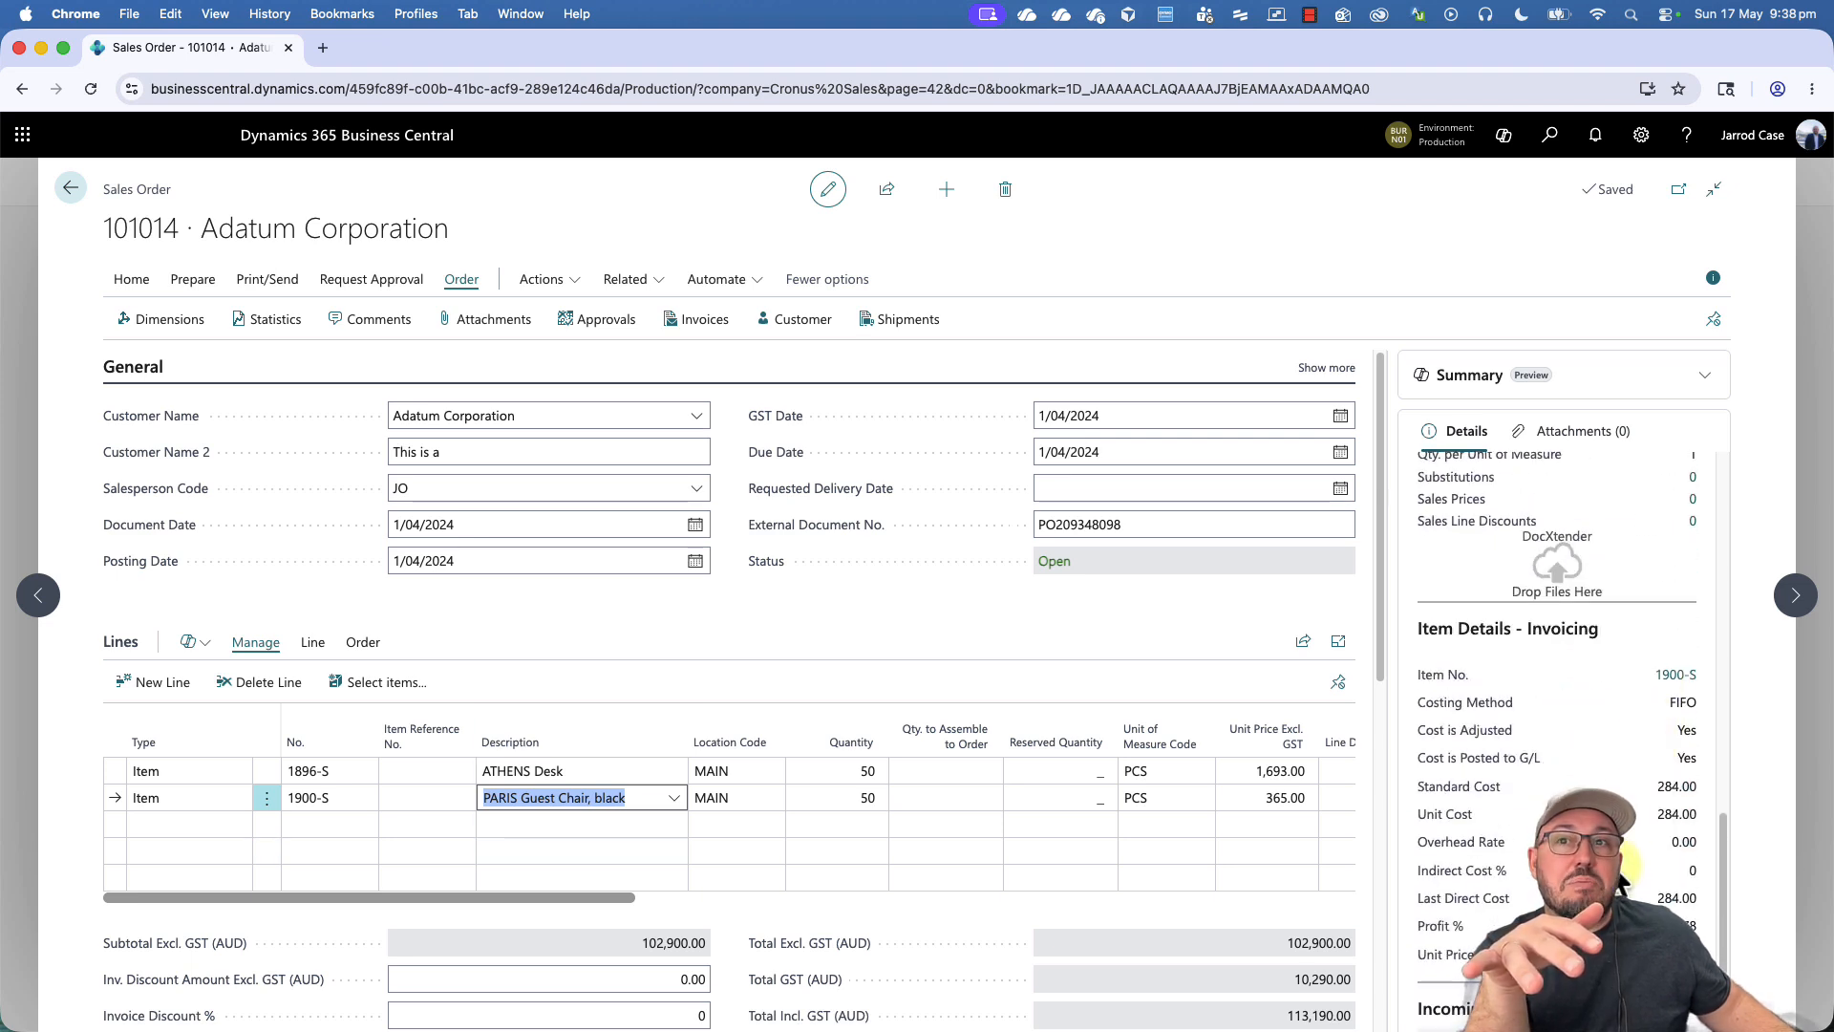
scroll(1448, 816, up, 5)
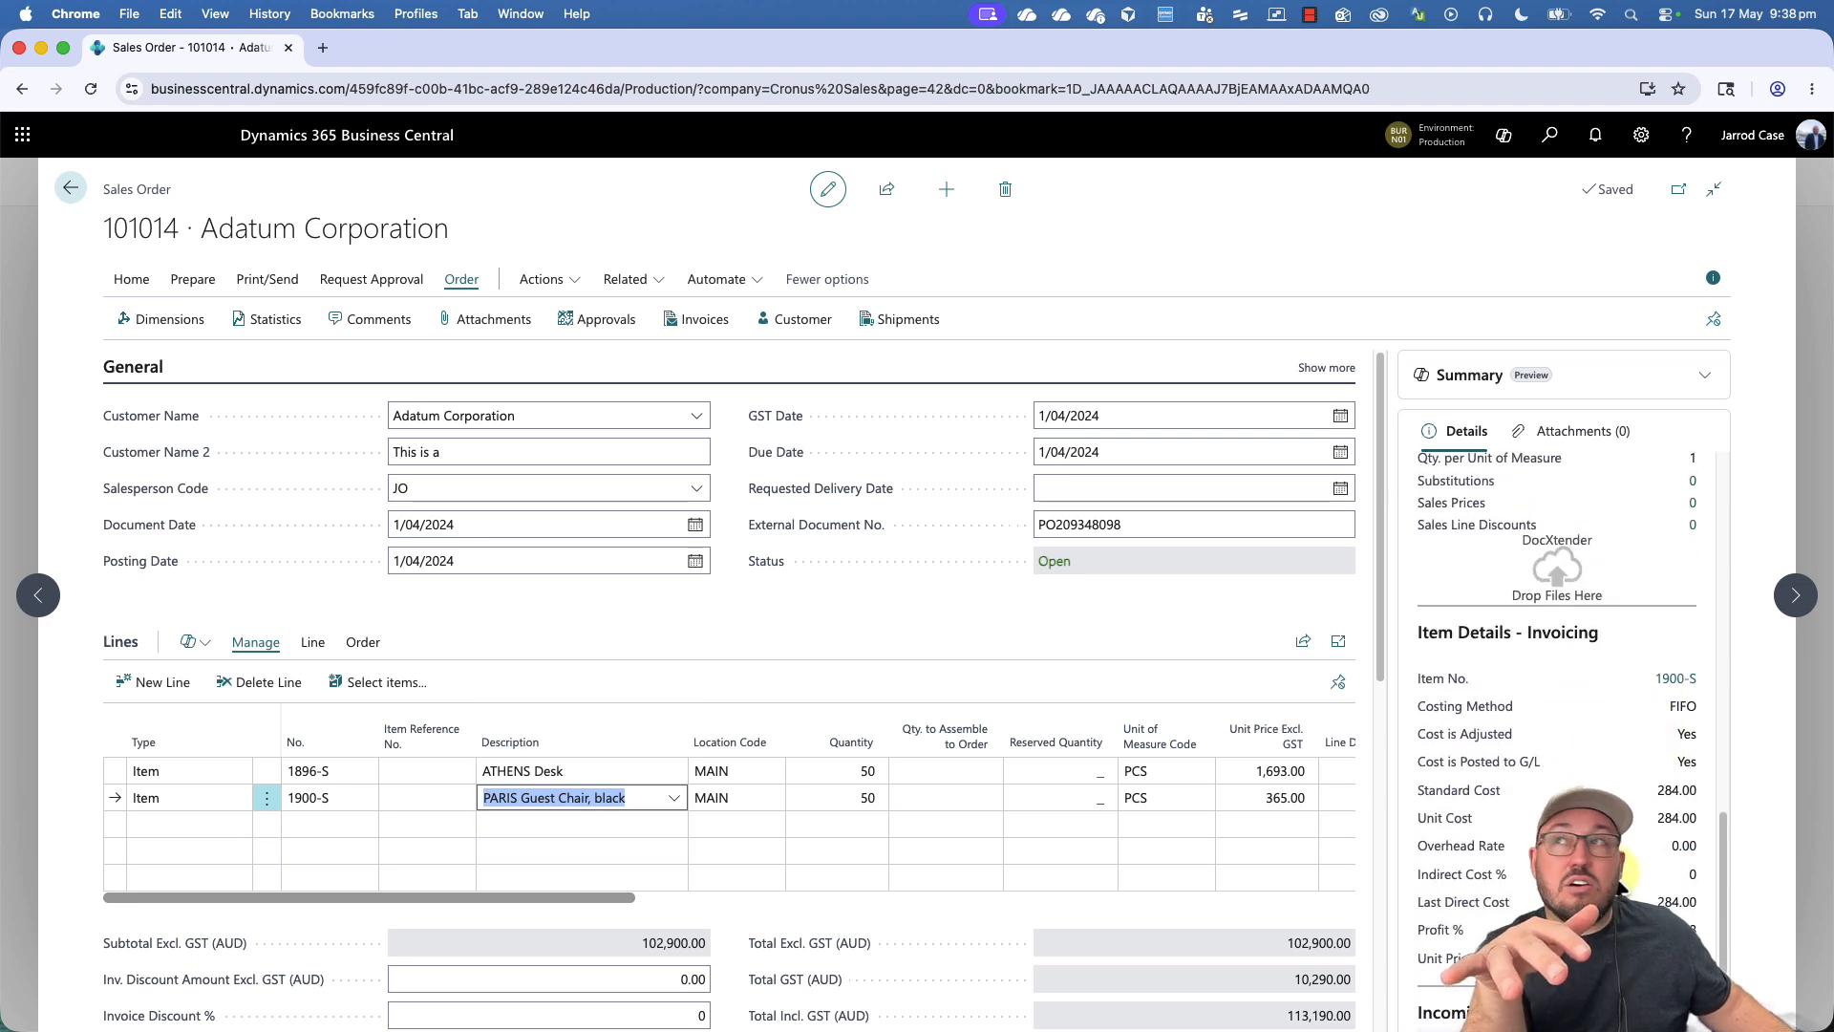
- Reopen the sales order statistics to check the order's overall costs and profit, and close them
click(263, 328)
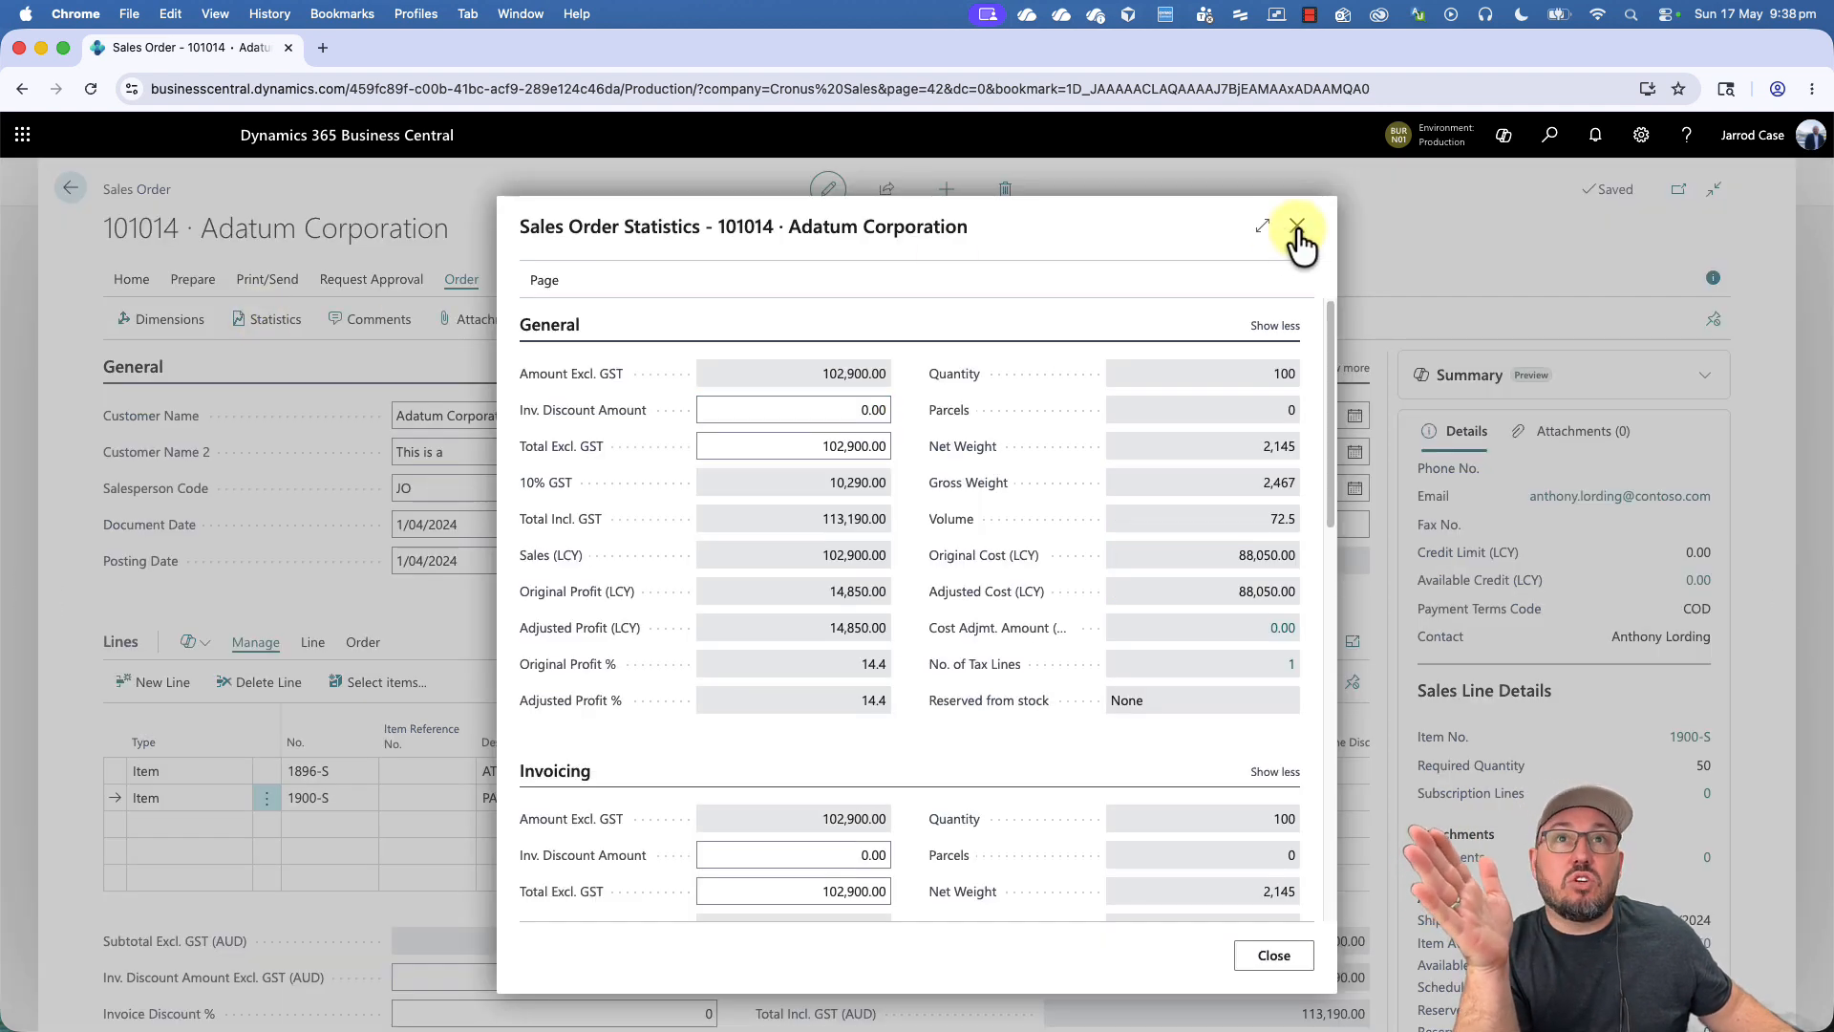
click(1297, 232)
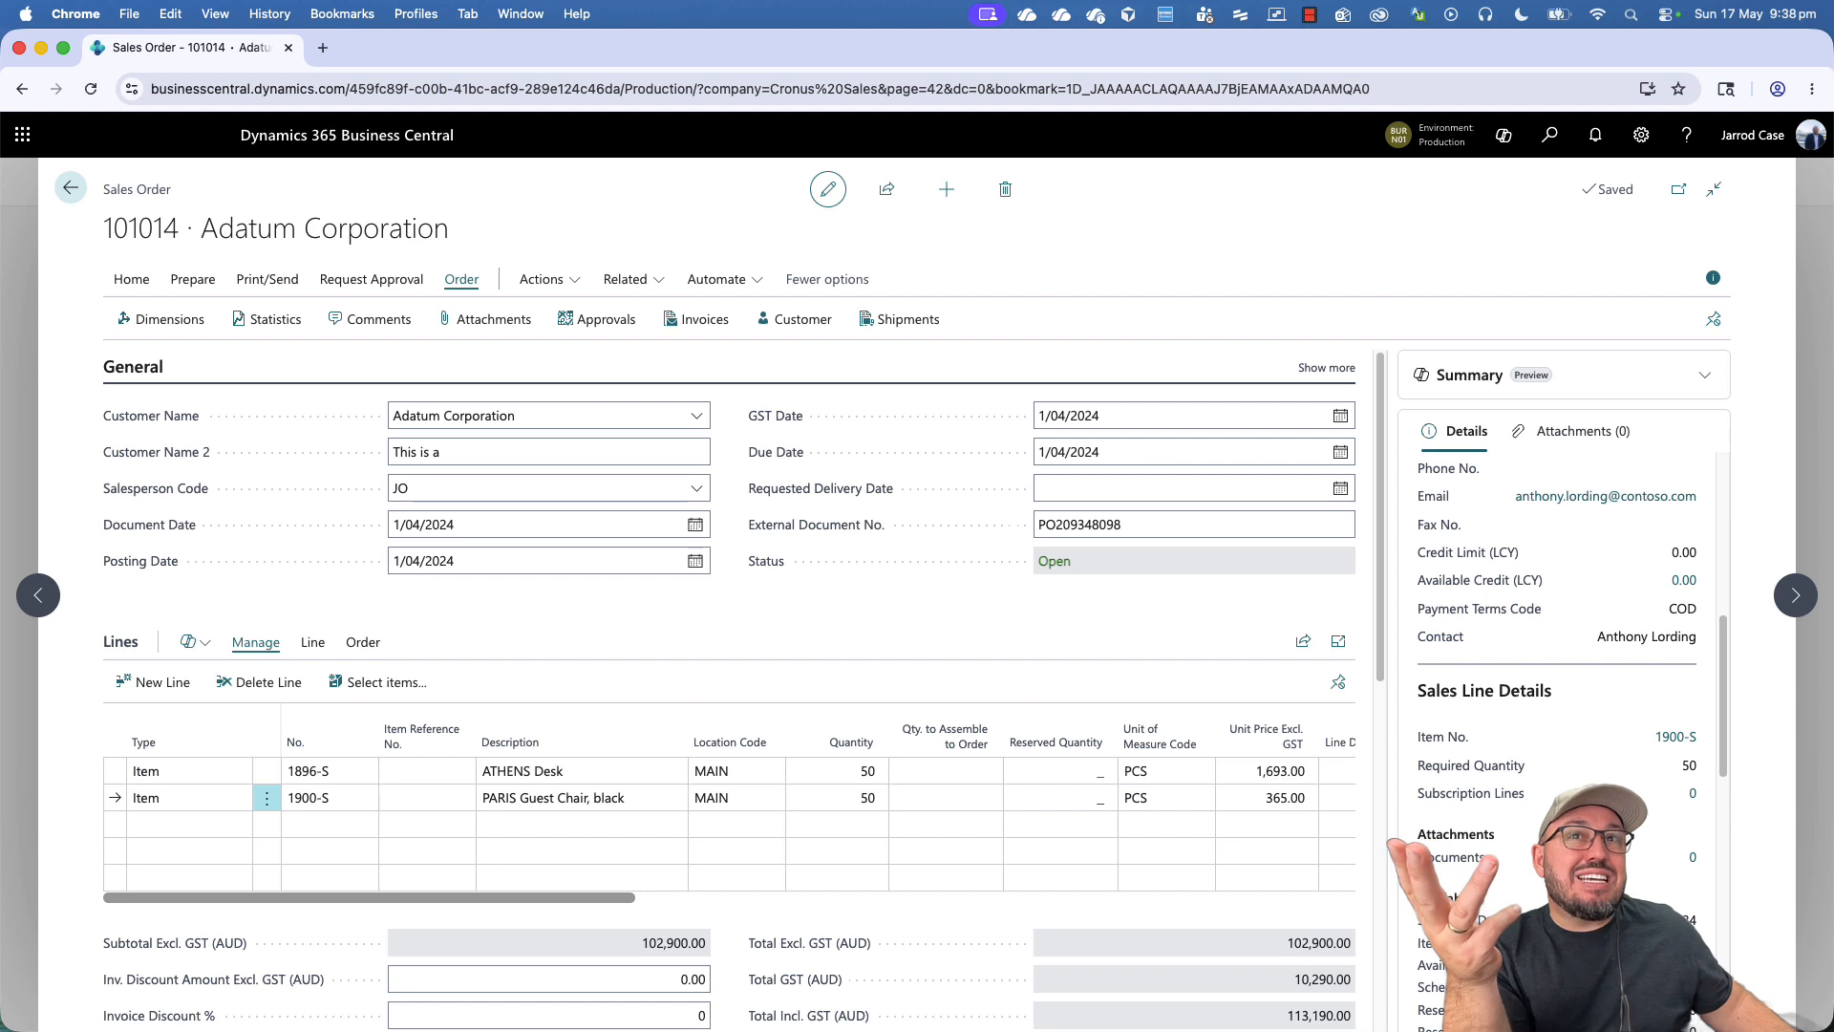